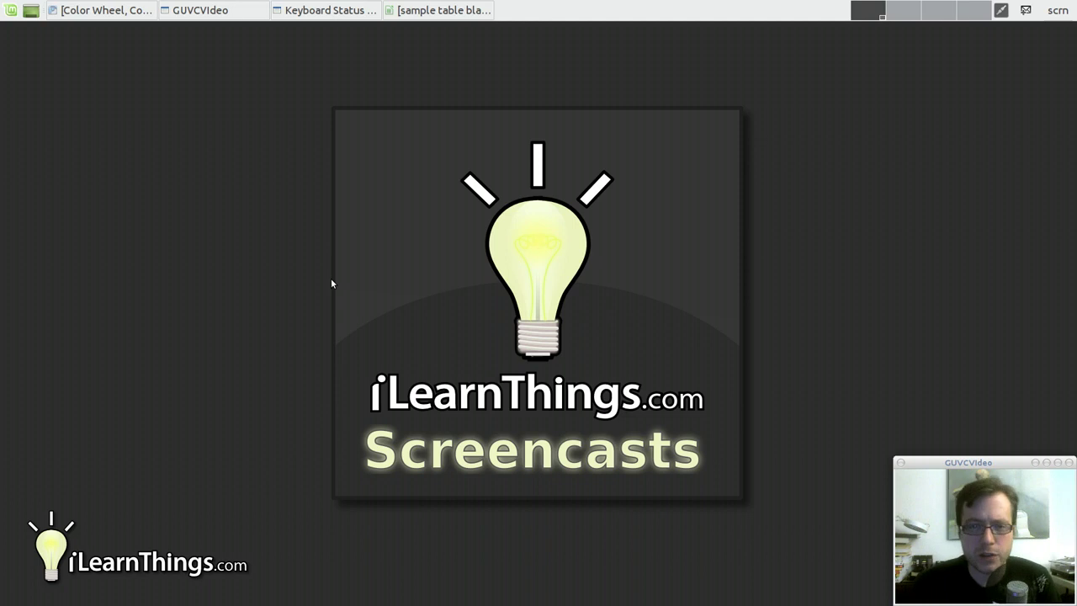
Bring the 'sample table blank-1' Calc window with the colour table to the front.
{"action": "left_click", "coordinate": [467, 5]}
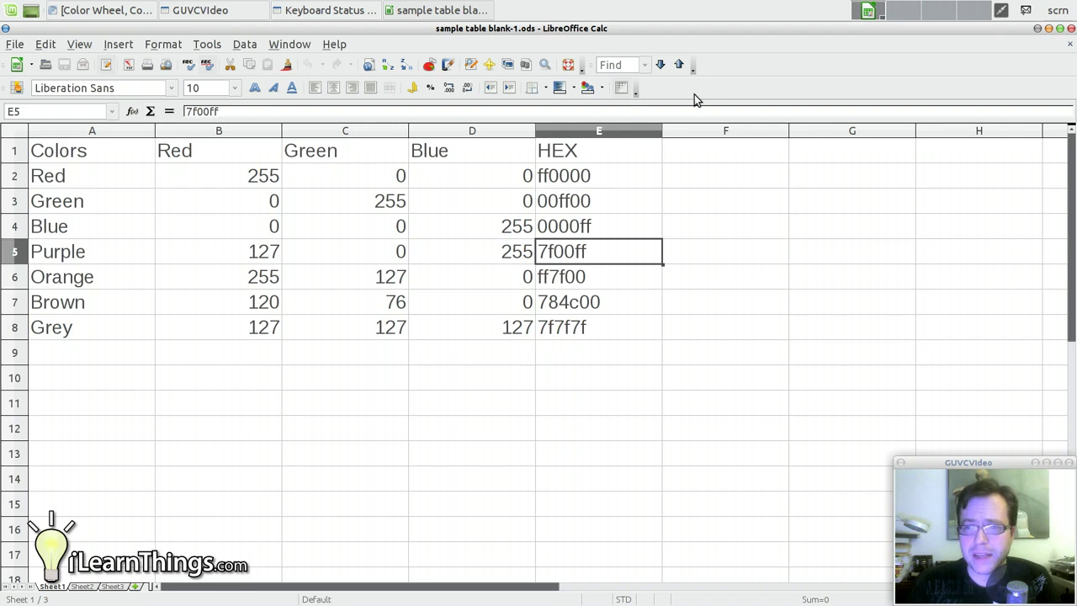
{"action": "left_click", "coordinate": [79, 47]}
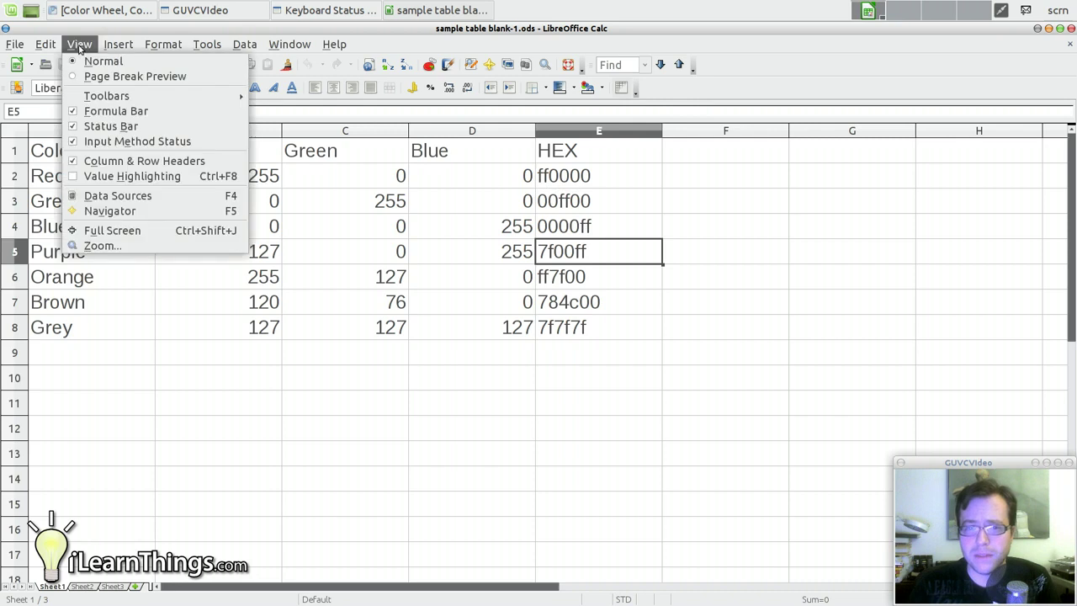
{"action": "mouse_move", "coordinate": [76, 97]}
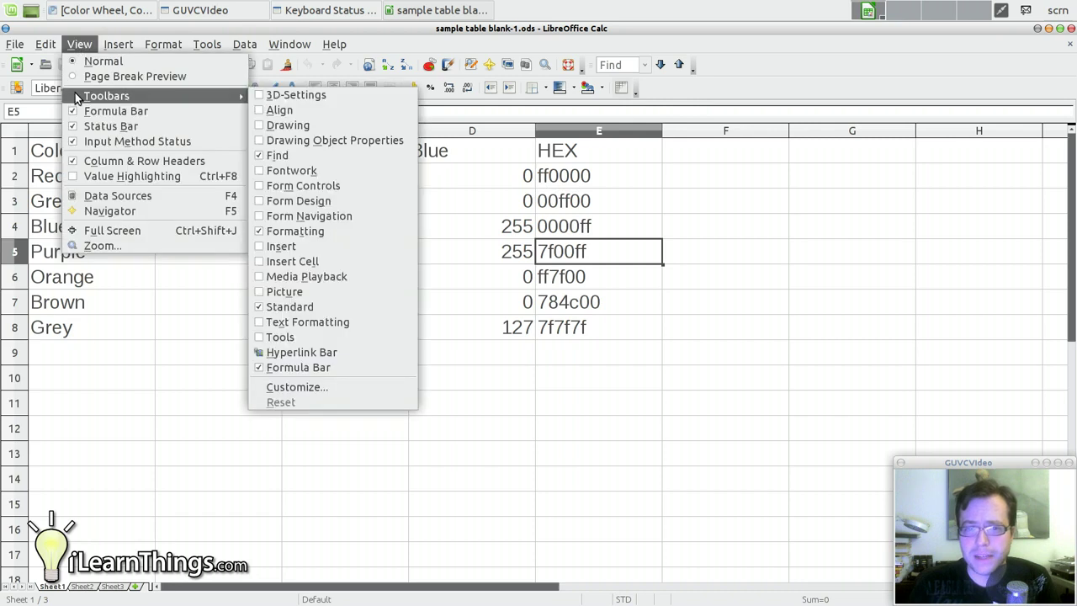
{"action": "left_click", "coordinate": [261, 235]}
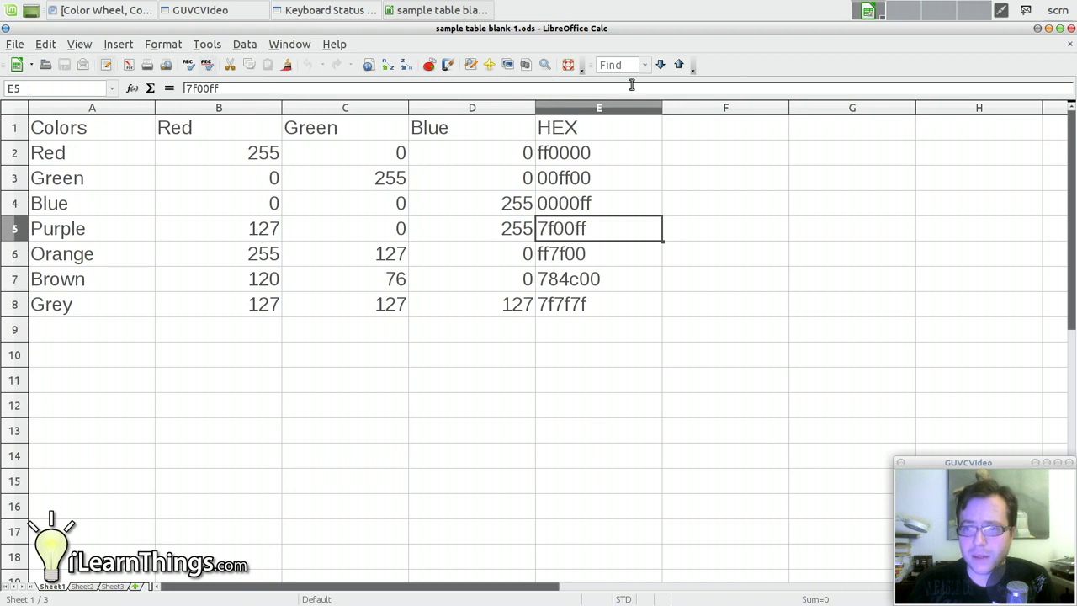
{"action": "left_click", "coordinate": [80, 45]}
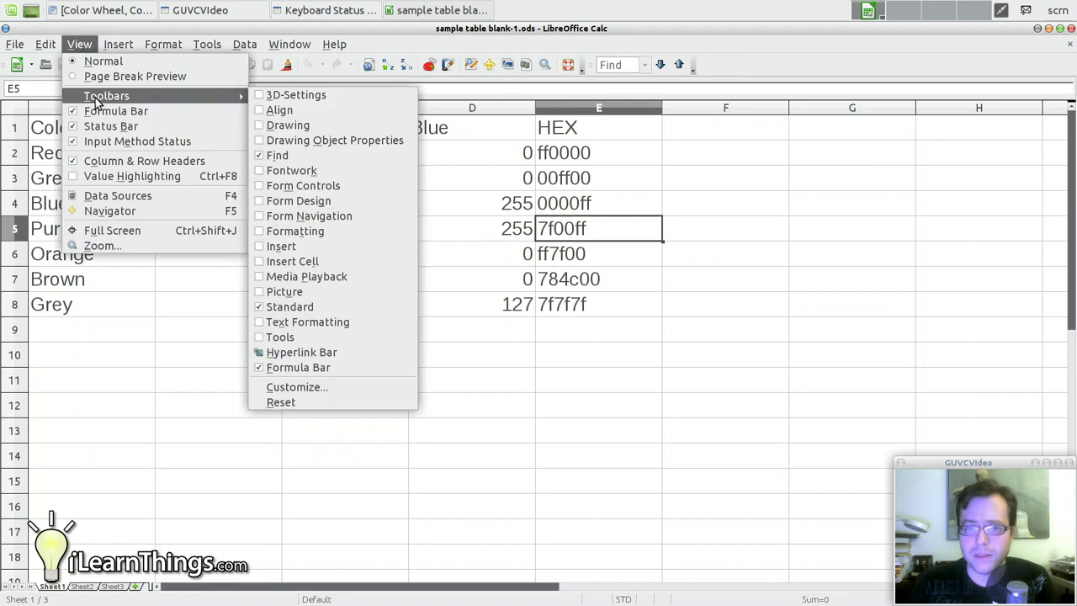
{"action": "left_click", "coordinate": [332, 241]}
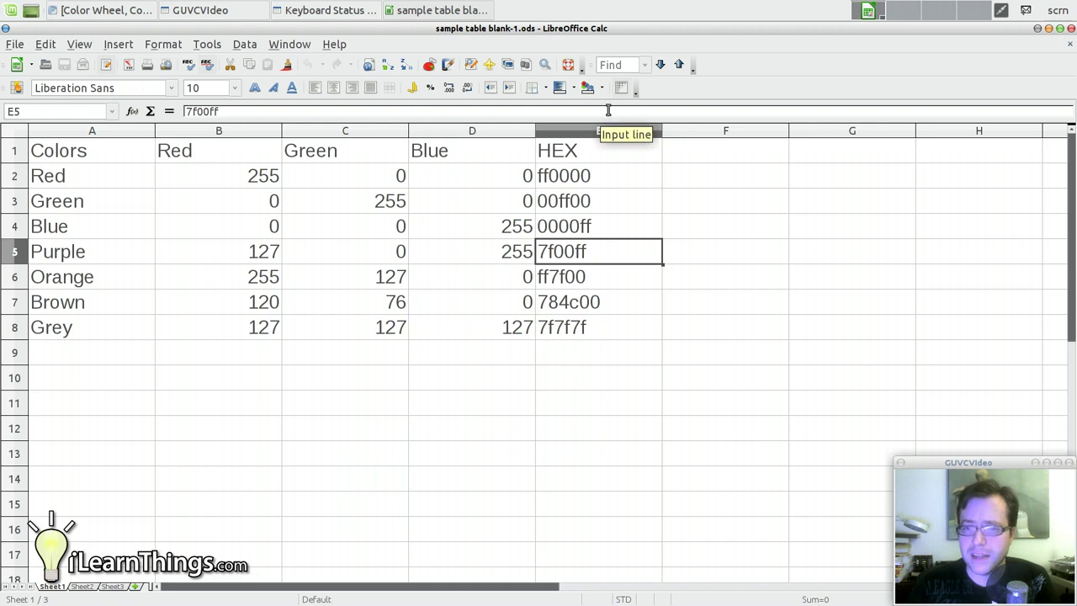
Hide the sheet's grid lines and make the header cells A1:E1 (Colors to HEX) bold.
{"action": "left_click", "coordinate": [623, 87]}
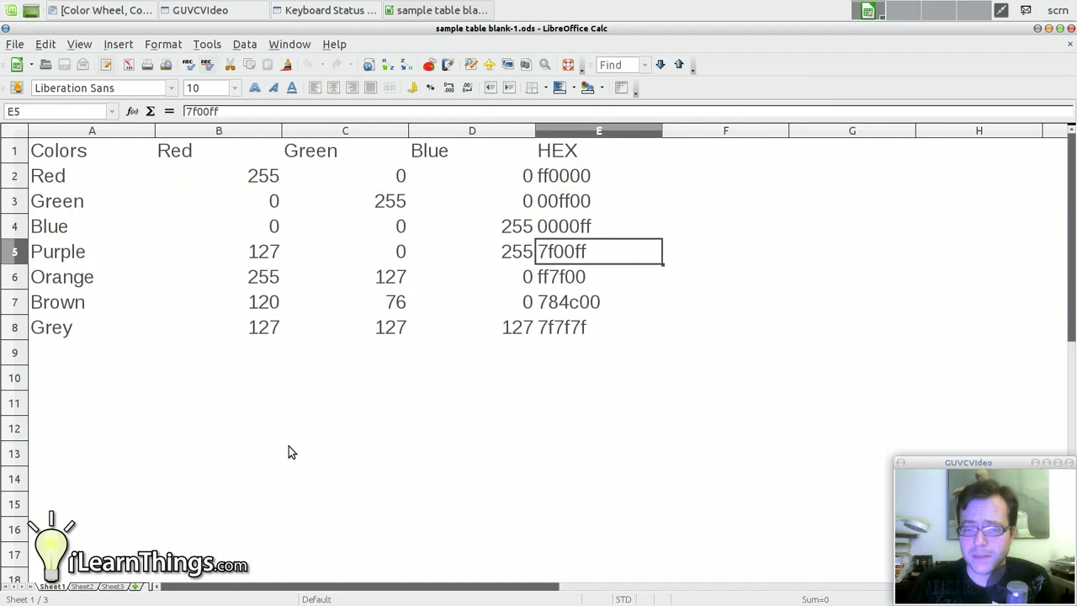
{"action": "left_click", "coordinate": [423, 396]}
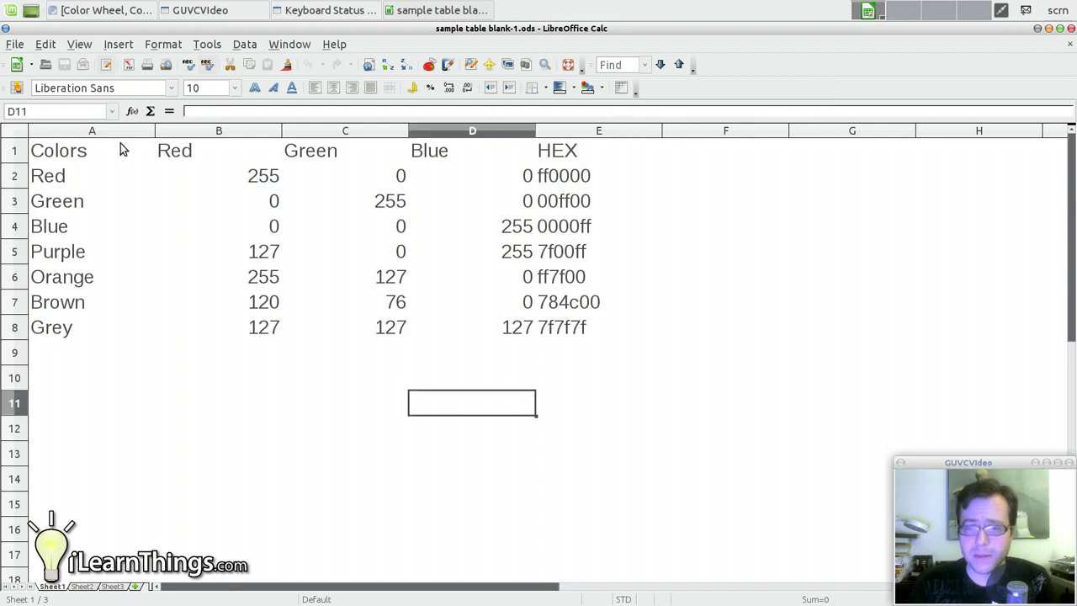
{"action": "left_click_drag", "start_coordinate": [61, 158], "coordinate": [542, 157]}
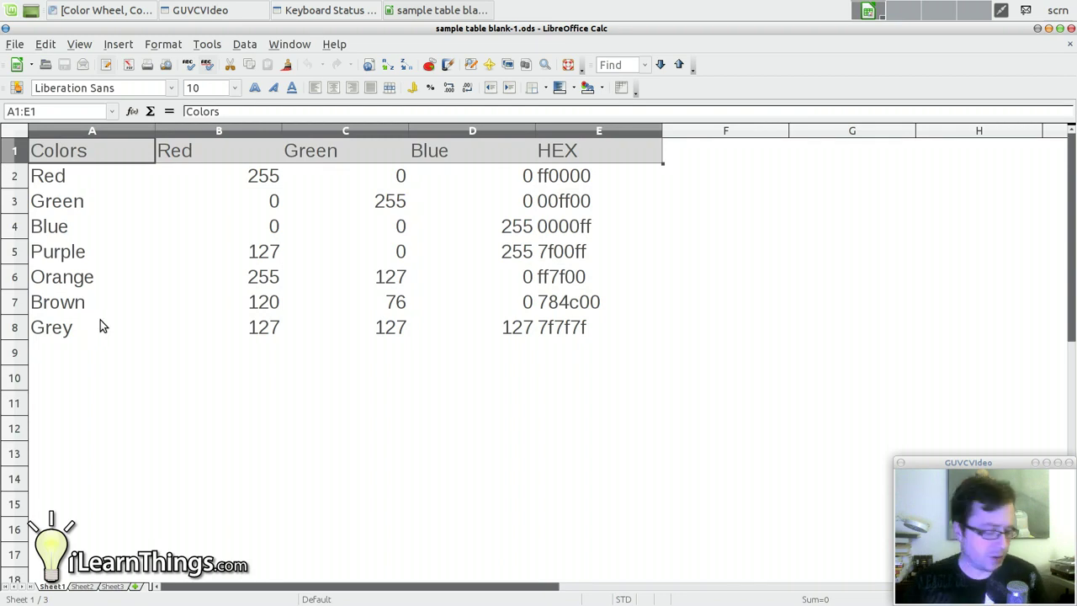
{"action": "key", "text": "ctrl+b"}
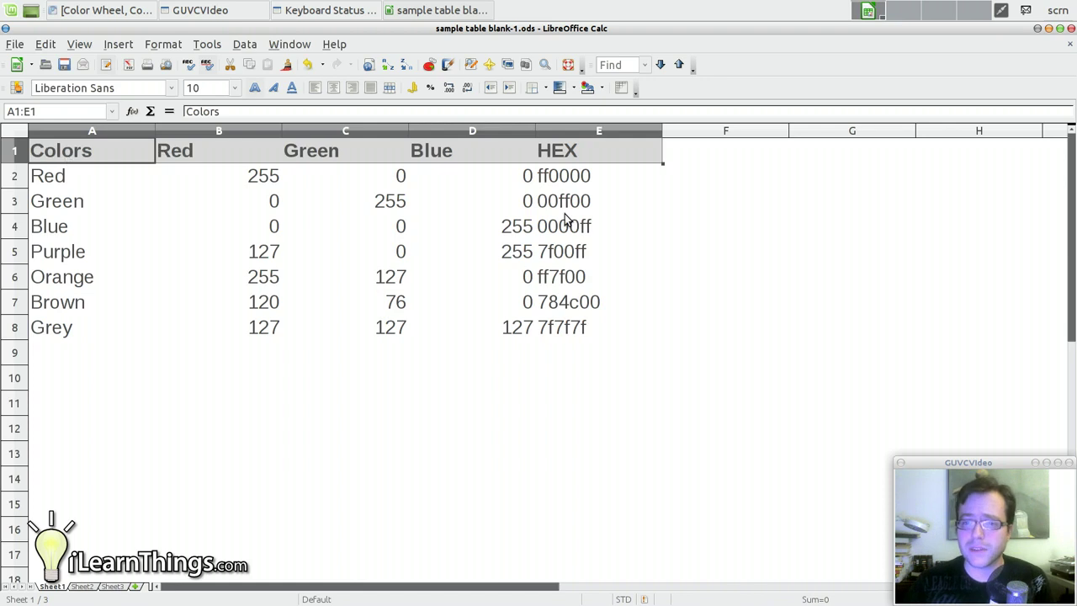
{"action": "left_click", "coordinate": [715, 235]}
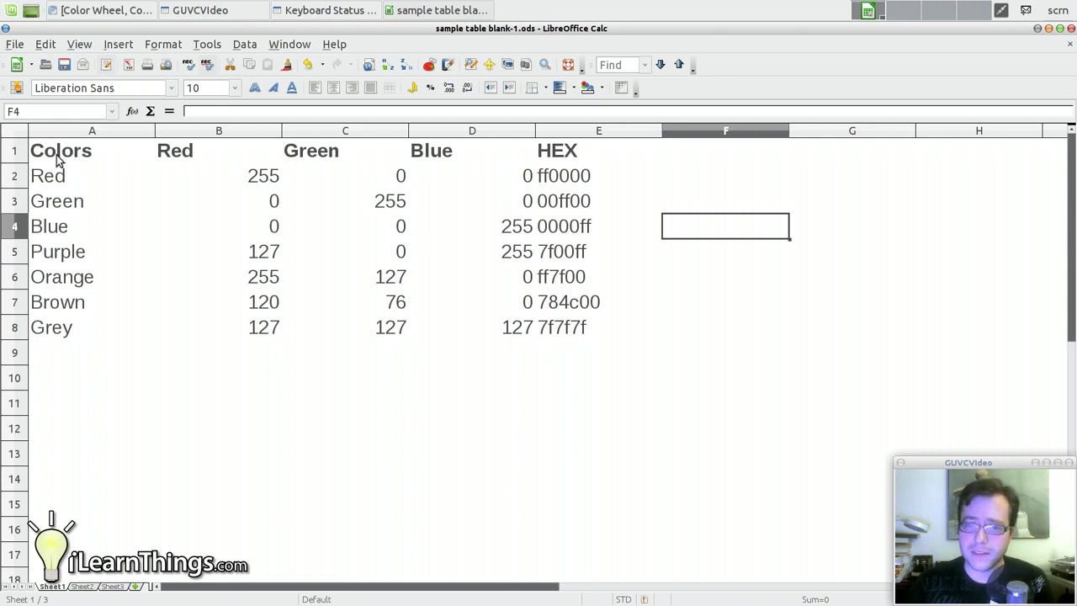
Apply All Borders to every cell of the colour table A1:E8.
{"action": "left_click_drag", "start_coordinate": [47, 147], "coordinate": [555, 328]}
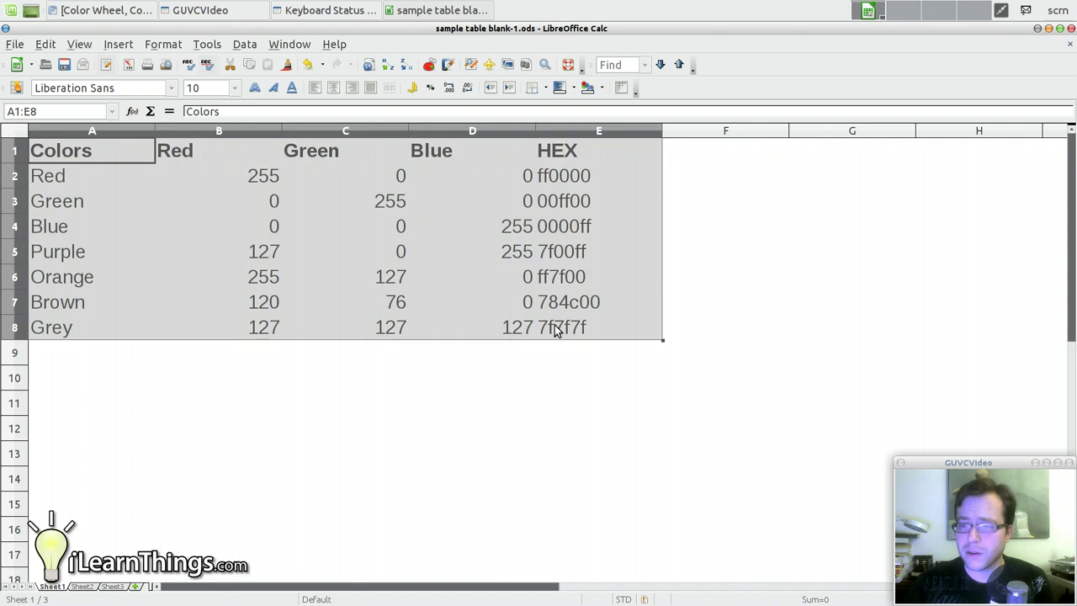
{"action": "left_click", "coordinate": [544, 88]}
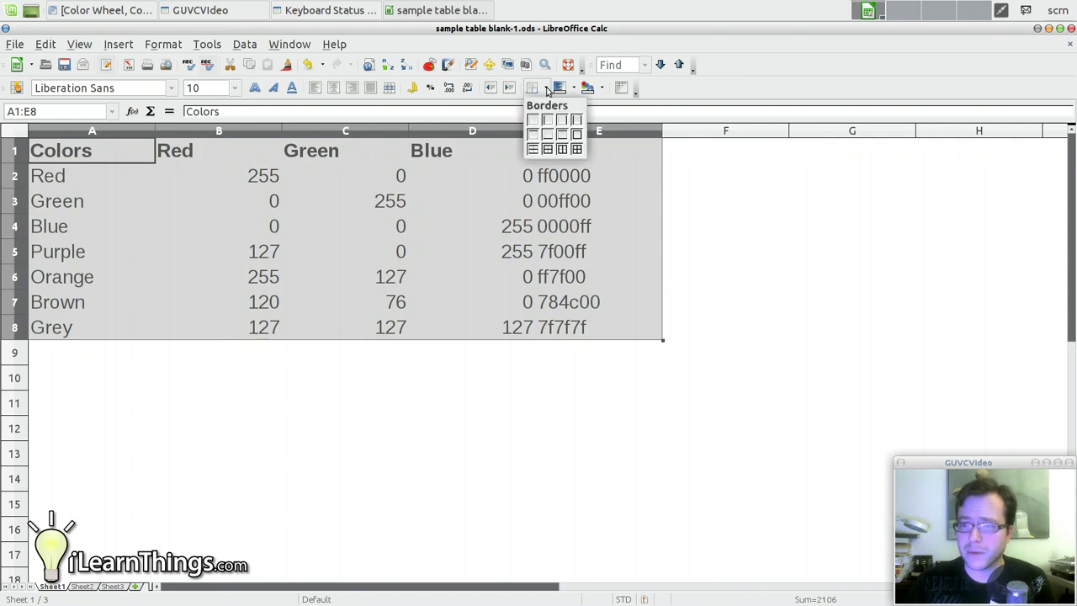
{"action": "left_click", "coordinate": [577, 149]}
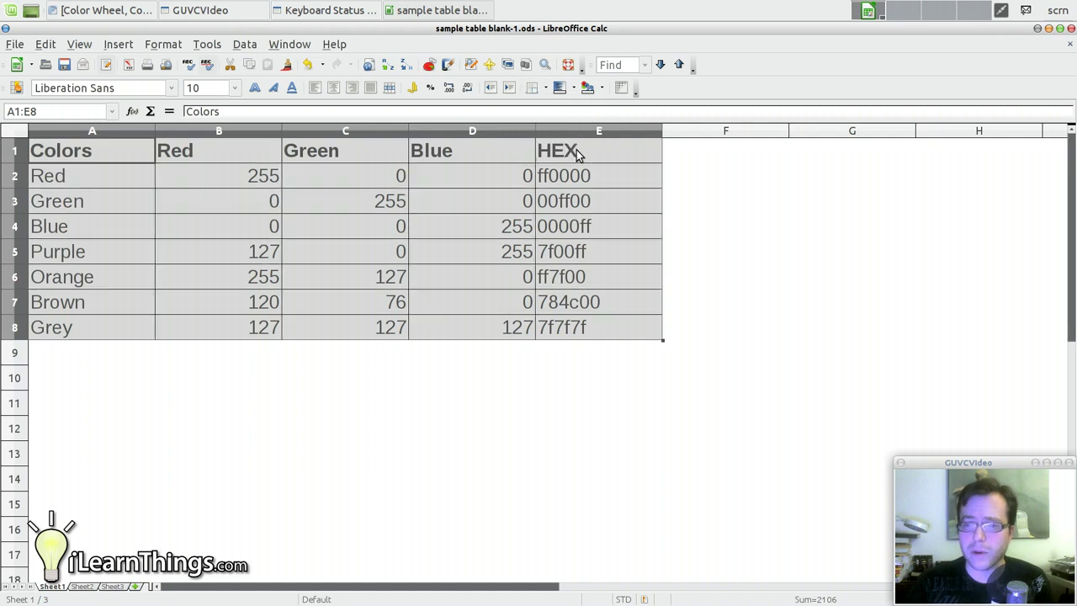
{"action": "left_click", "coordinate": [598, 378]}
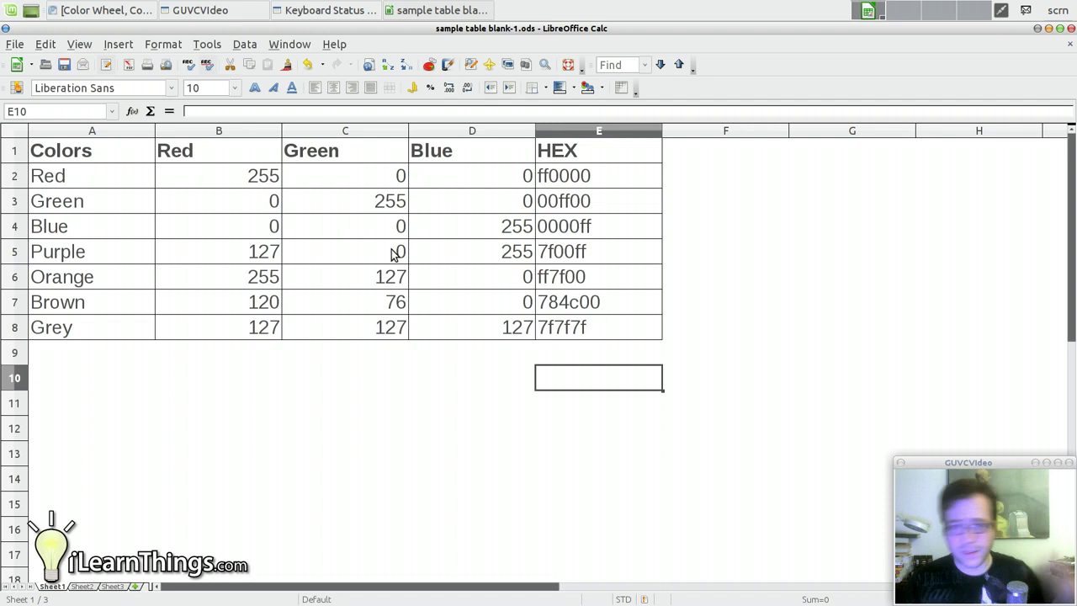
Centre the header labels in A1:E1.
{"action": "left_click_drag", "start_coordinate": [116, 143], "coordinate": [592, 153]}
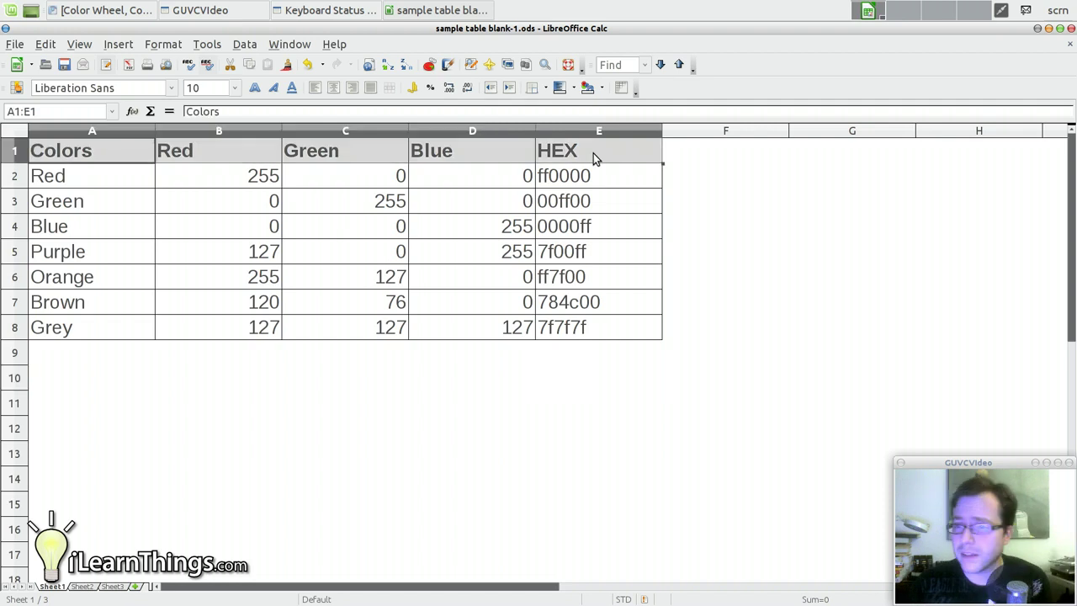
{"action": "left_click", "coordinate": [334, 87]}
{"action": "left_click", "coordinate": [305, 353]}
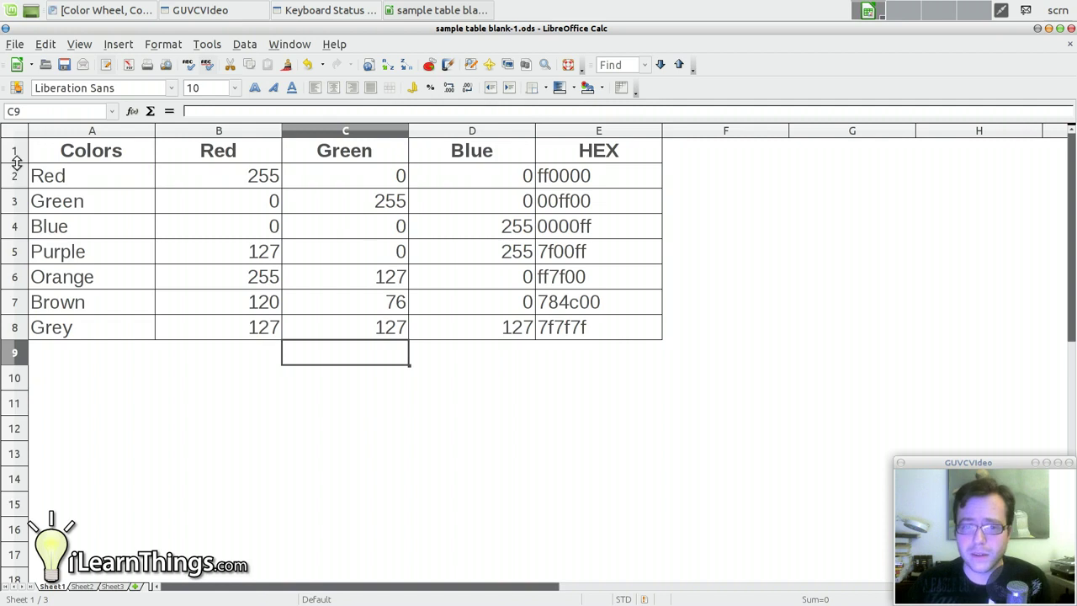
Drag row 1's lower border down so the header row is taller than the others.
{"action": "left_click_drag", "start_coordinate": [16, 163], "coordinate": [15, 181]}
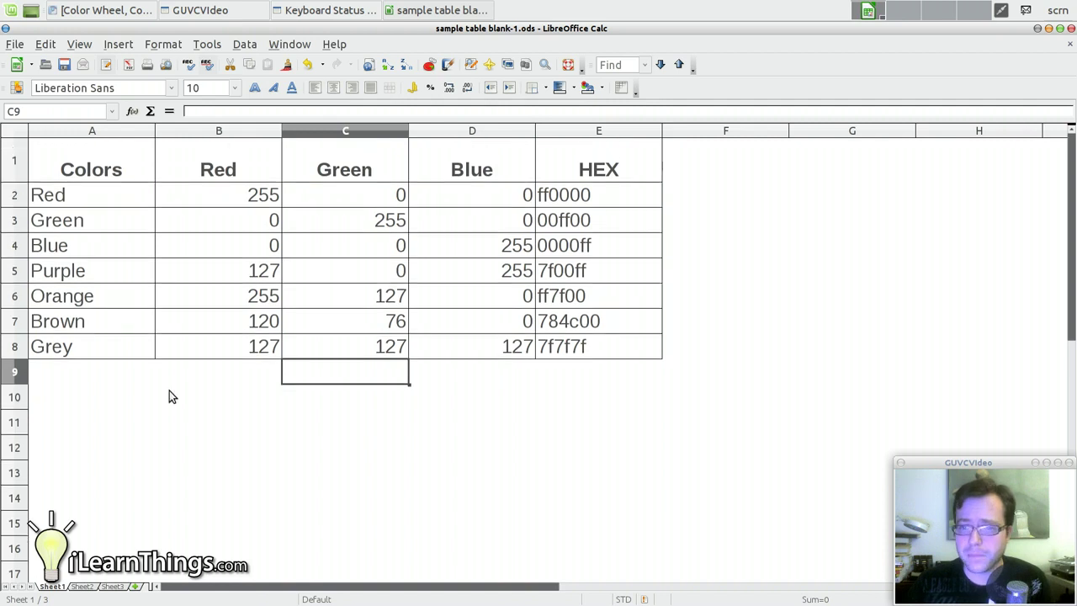
{"action": "left_click", "coordinate": [17, 175]}
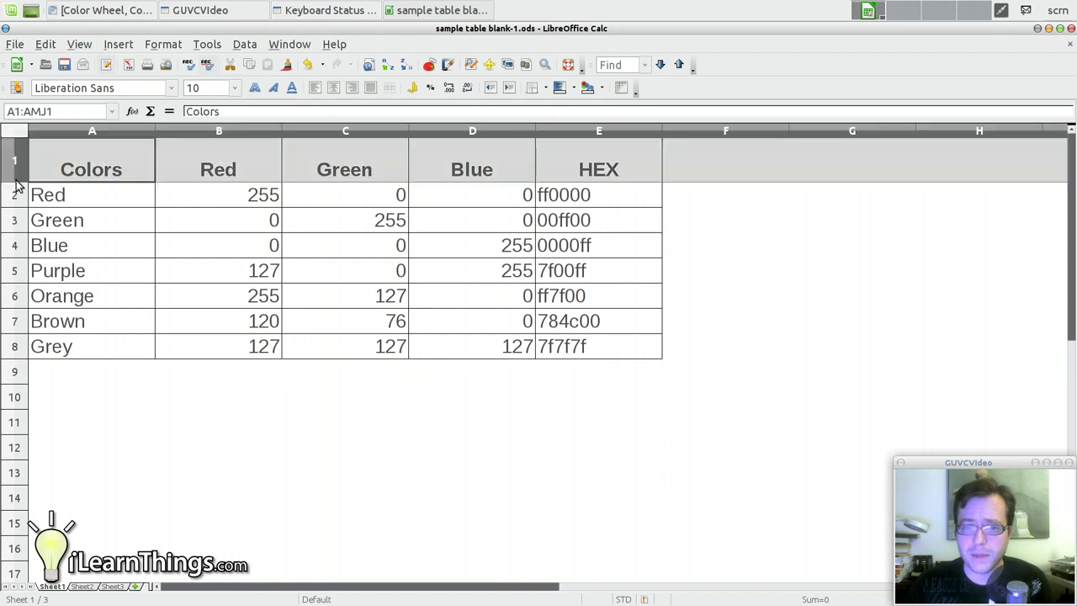
{"action": "left_click", "coordinate": [17, 184]}
{"action": "left_click", "coordinate": [16, 178]}
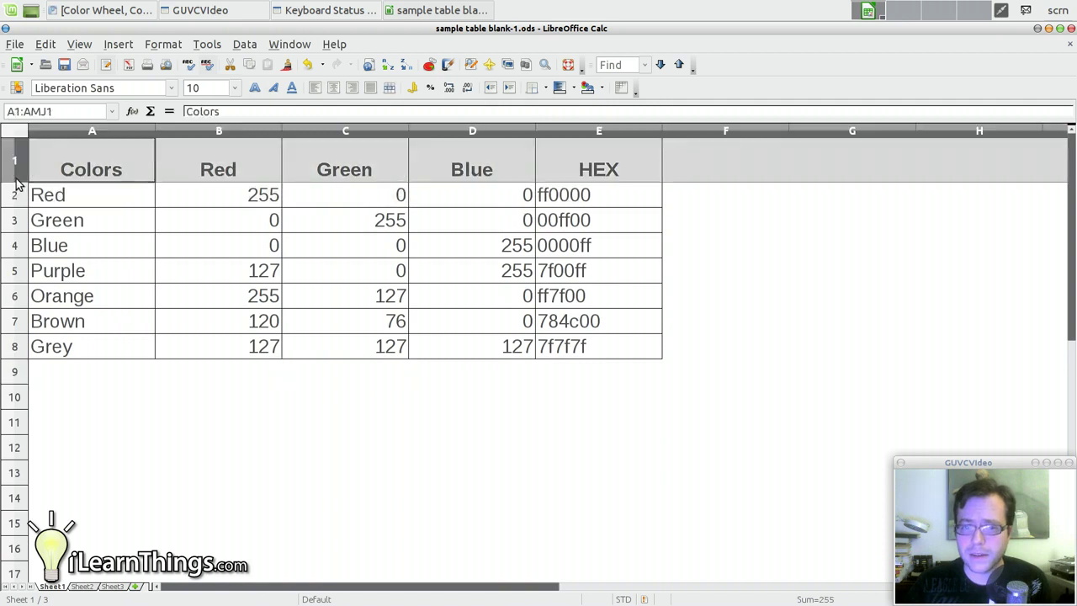
{"action": "left_click_drag", "start_coordinate": [16, 182], "coordinate": [15, 171]}
{"action": "left_click", "coordinate": [218, 386]}
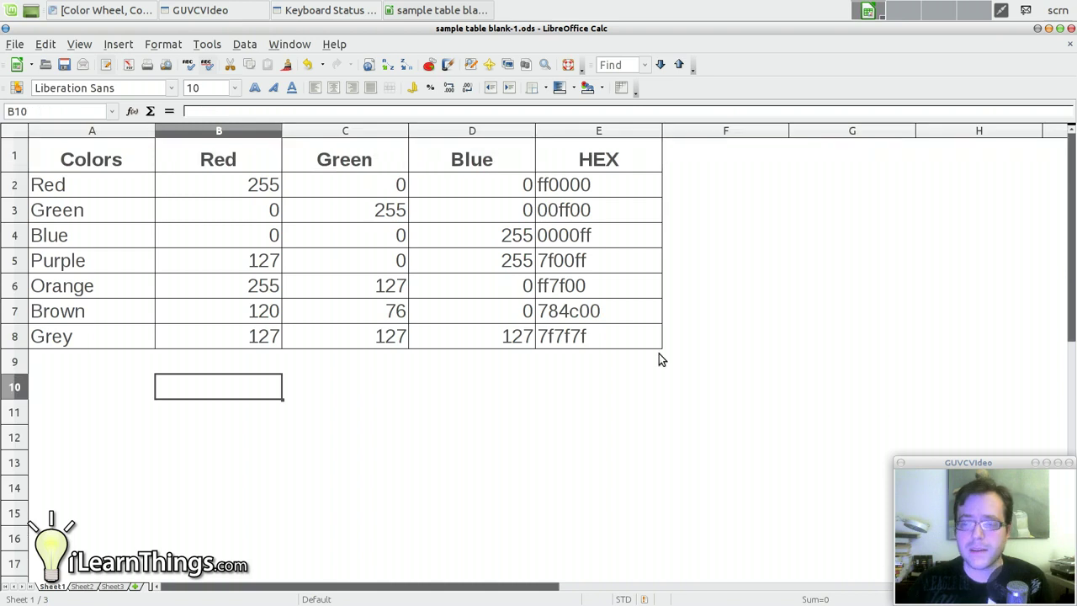
{"action": "left_click", "coordinate": [127, 162]}
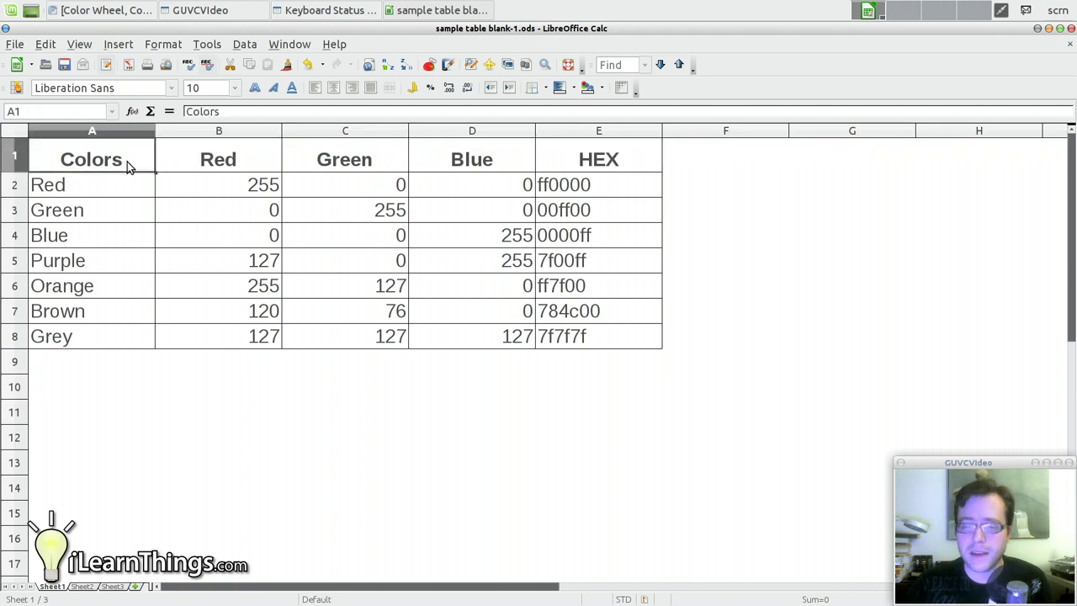
{"action": "left_click_drag", "start_coordinate": [127, 161], "coordinate": [615, 163]}
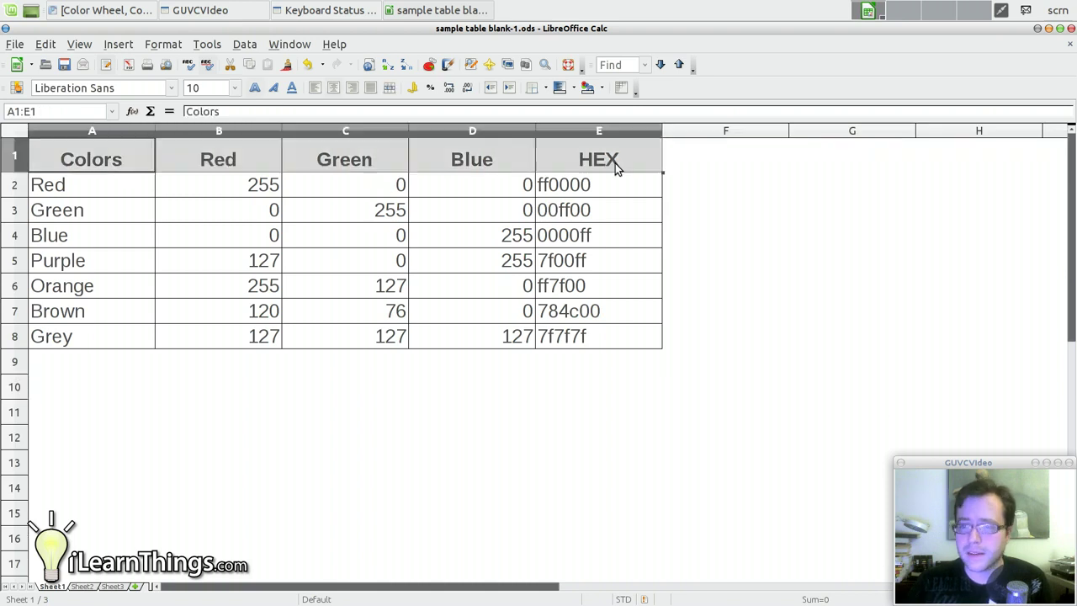
{"action": "left_click", "coordinate": [737, 252]}
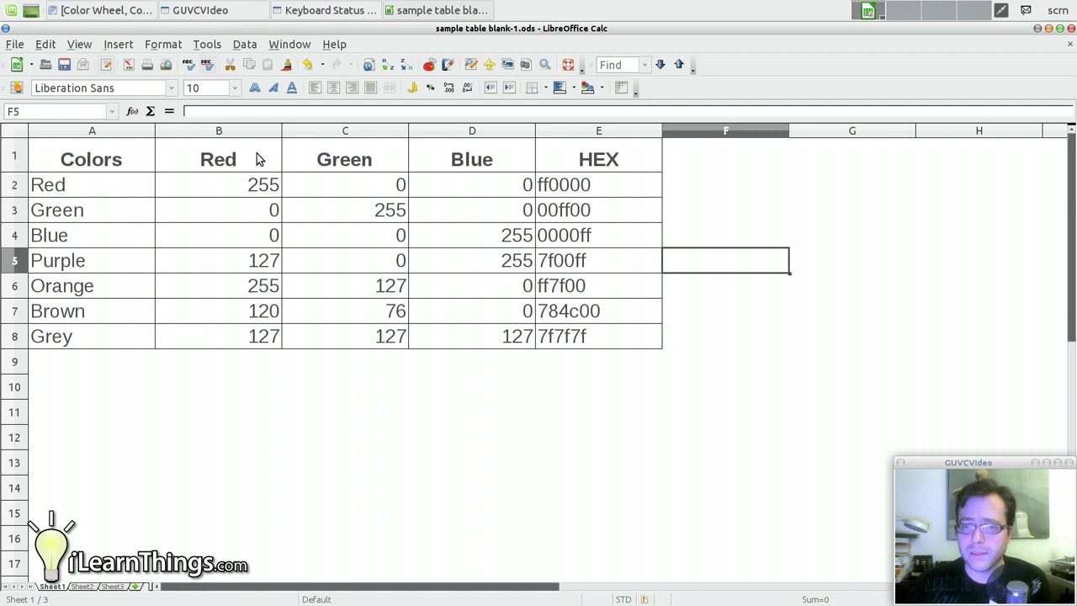
Fill the Red column B1:B8 with a red background.
{"action": "left_click_drag", "start_coordinate": [256, 147], "coordinate": [245, 332]}
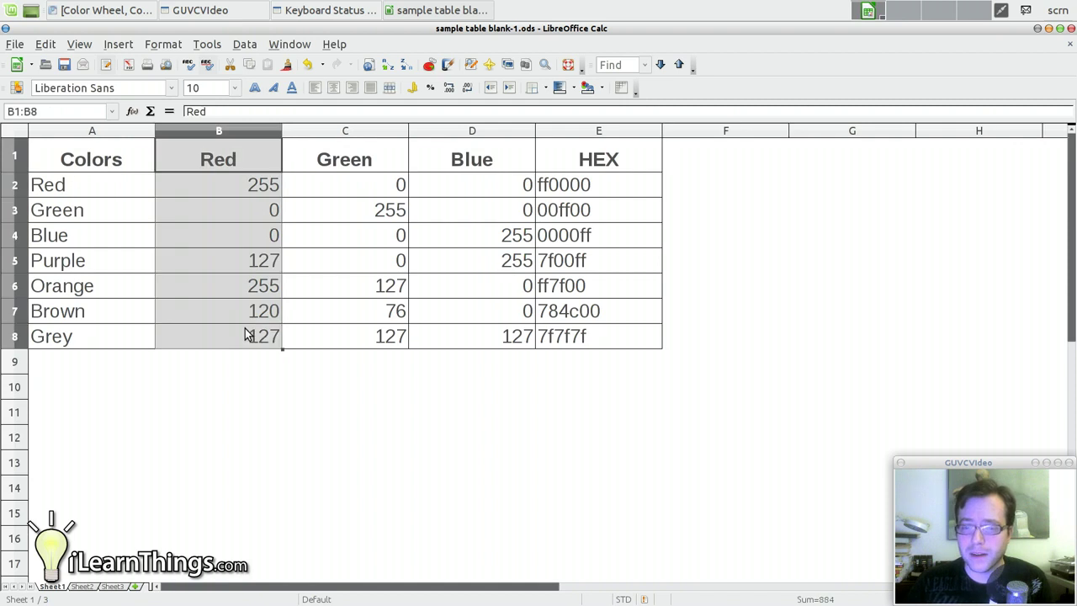
{"action": "left_click", "coordinate": [576, 89]}
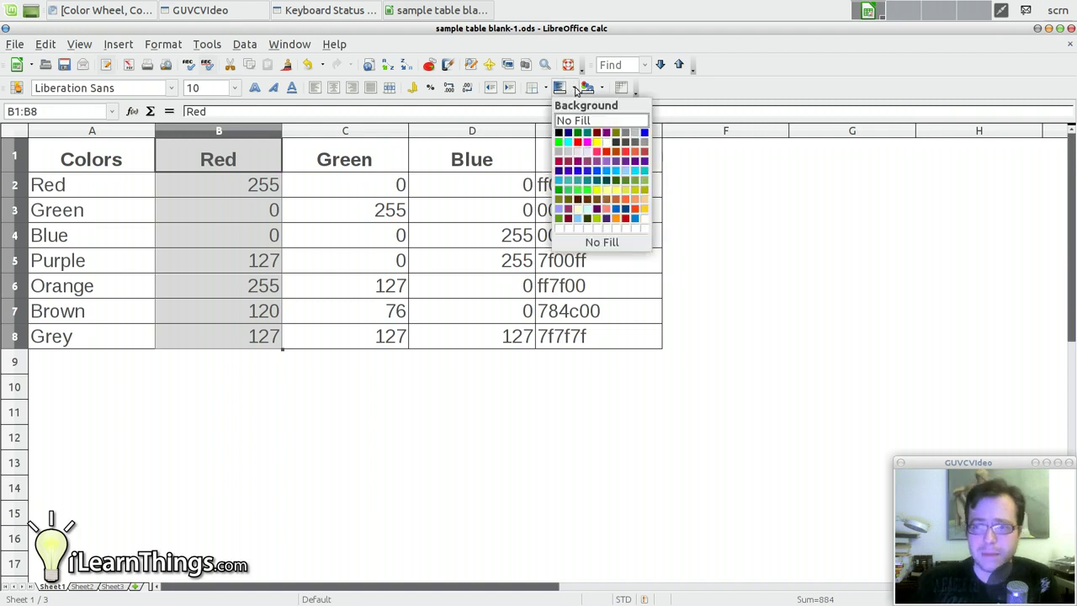
{"action": "left_click", "coordinate": [578, 151]}
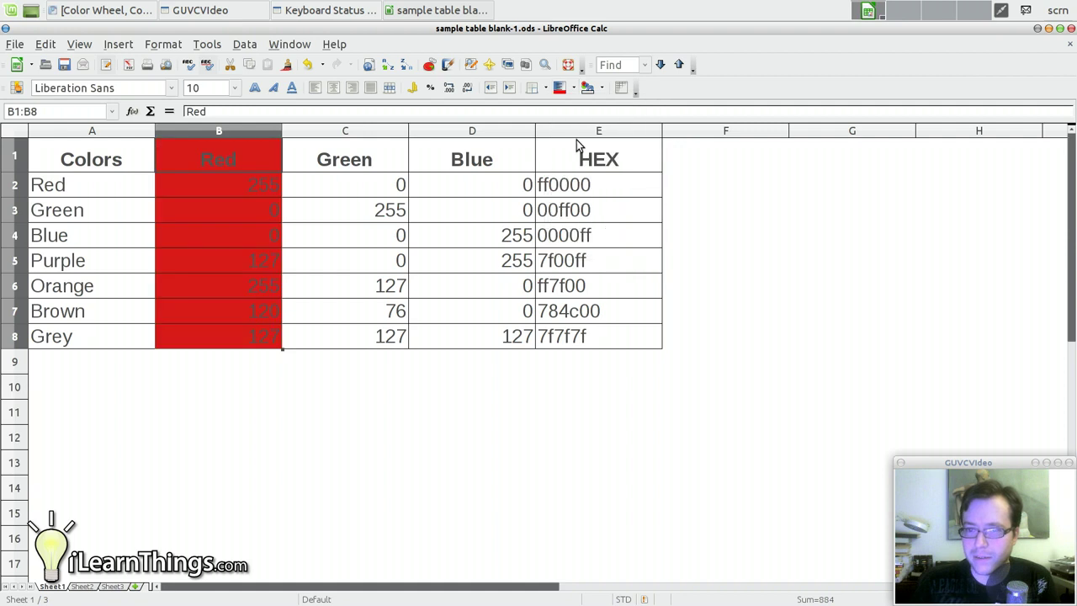
{"action": "left_click", "coordinate": [396, 387]}
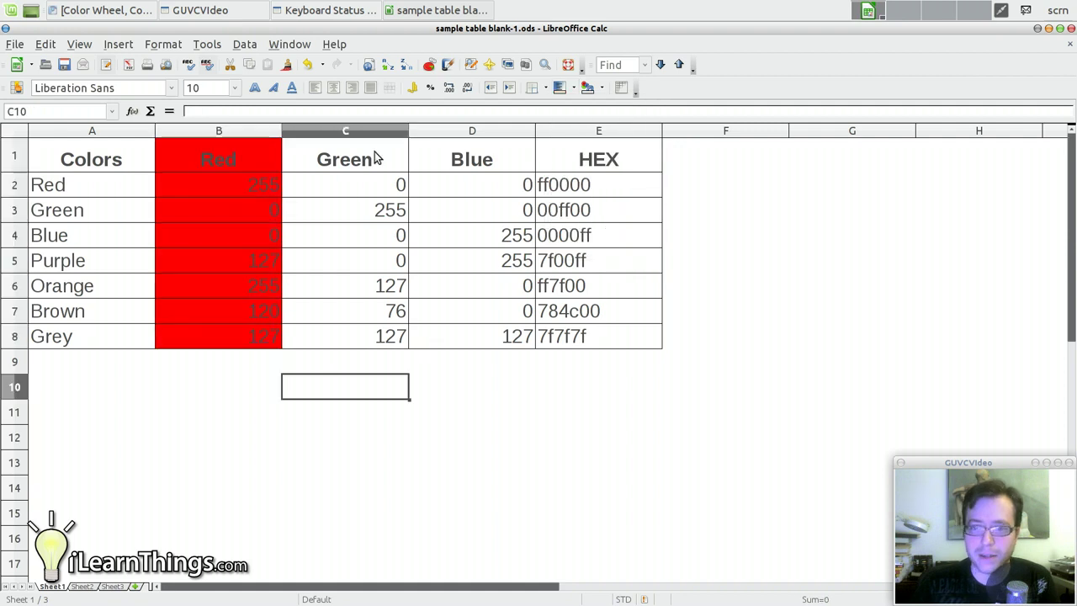
Fill the Green column C1:C8 with Green and the Blue column D1:D8 with Blue 1.
{"action": "left_click_drag", "start_coordinate": [374, 151], "coordinate": [380, 338]}
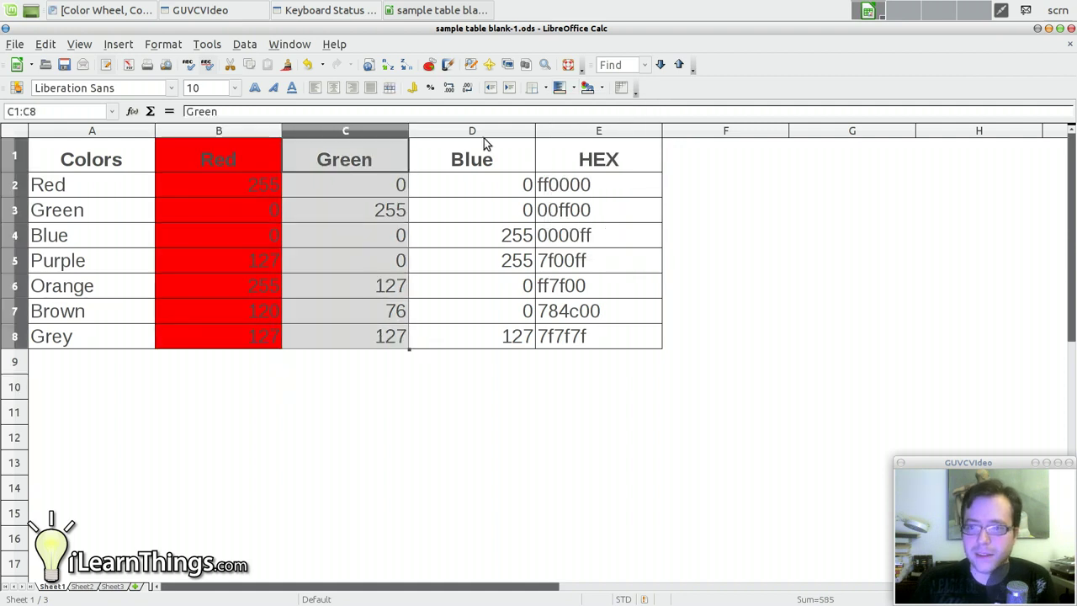
{"action": "left_click", "coordinate": [576, 87]}
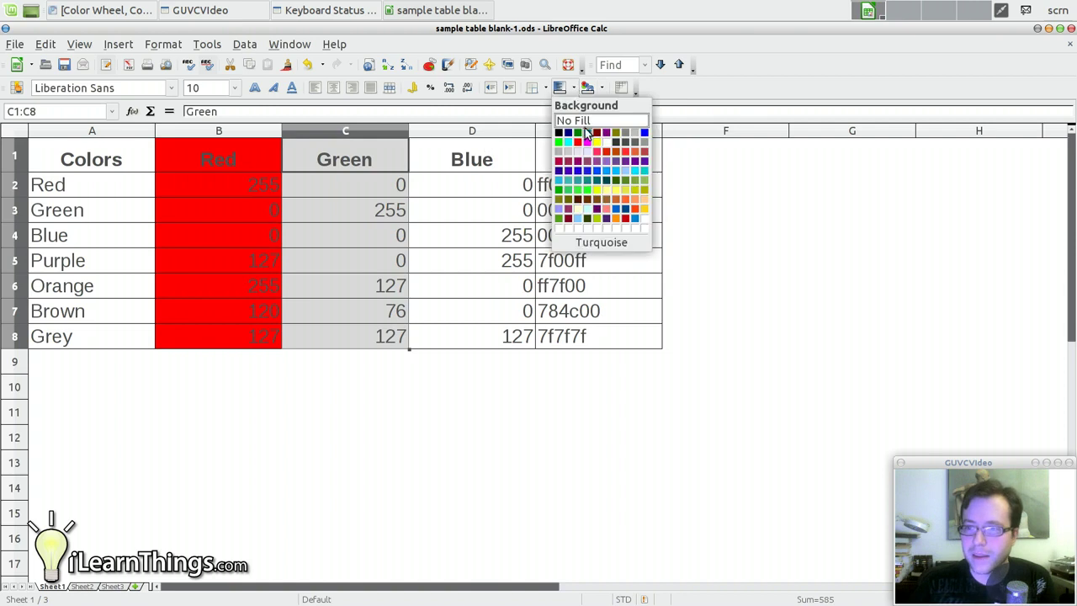
{"action": "left_click", "coordinate": [583, 137]}
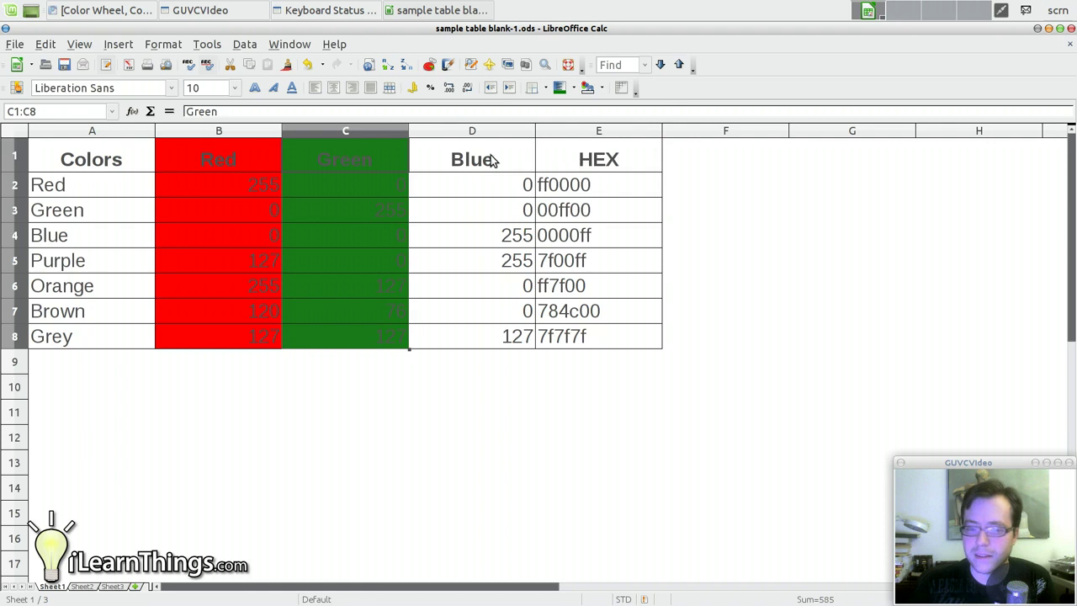
{"action": "left_click_drag", "start_coordinate": [493, 160], "coordinate": [469, 345]}
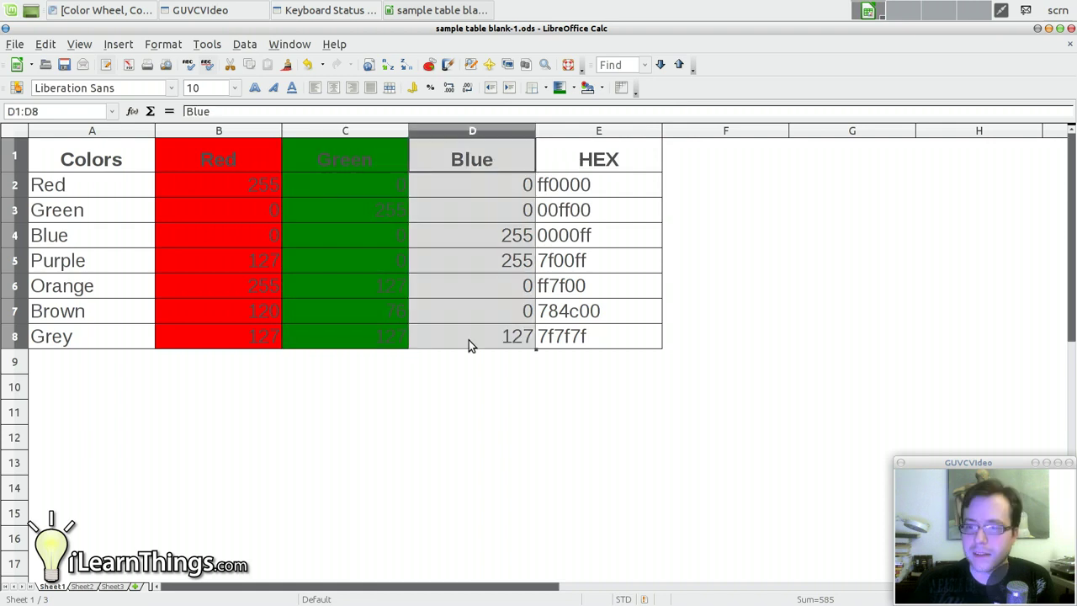
{"action": "left_click", "coordinate": [578, 90]}
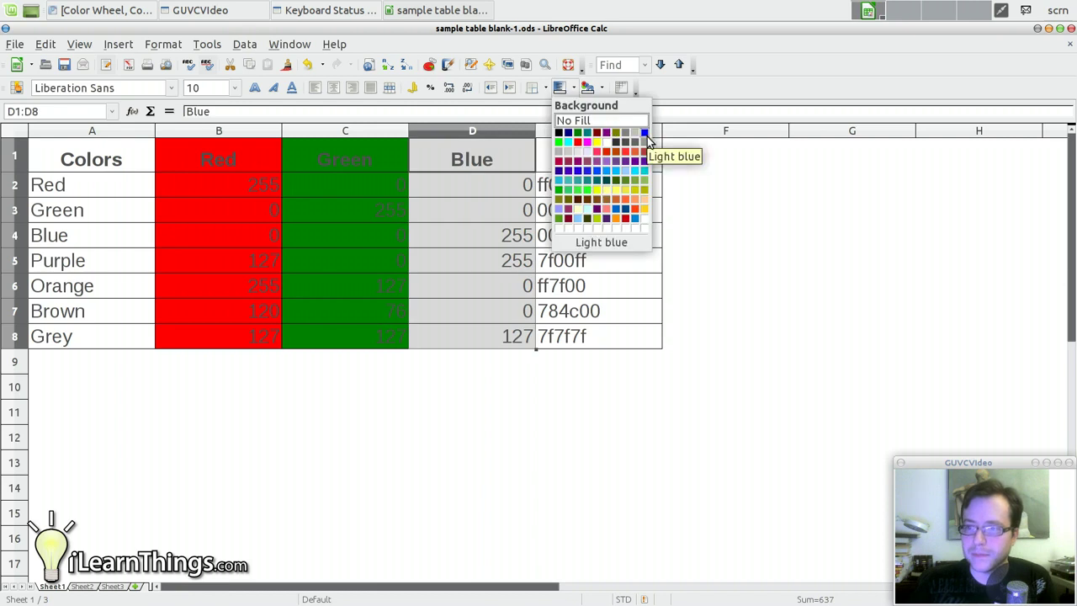
{"action": "left_click", "coordinate": [559, 174]}
Change the Red column B1:B8 fill to the deeper red Chart 11.
{"action": "left_click", "coordinate": [244, 187]}
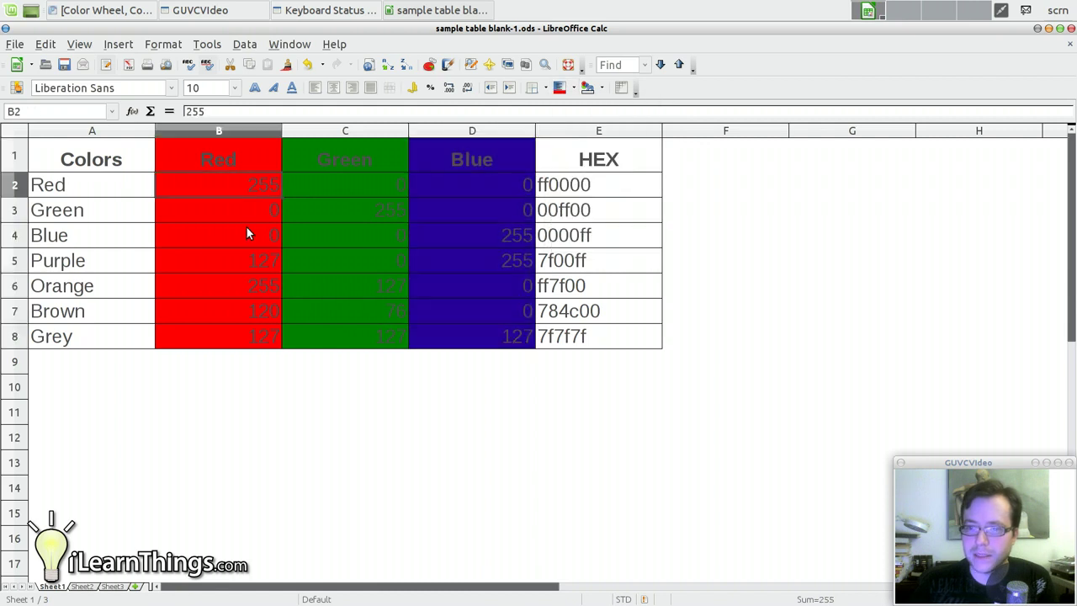
{"action": "left_click_drag", "start_coordinate": [240, 211], "coordinate": [220, 160]}
{"action": "left_click_drag", "start_coordinate": [202, 321], "coordinate": [204, 336]}
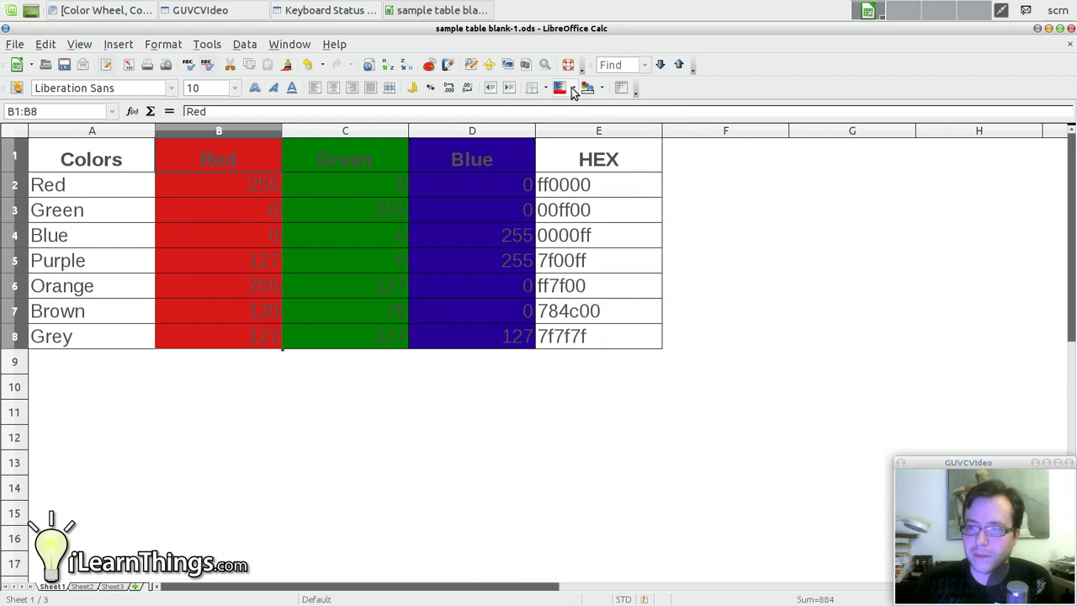
{"action": "left_click", "coordinate": [573, 88]}
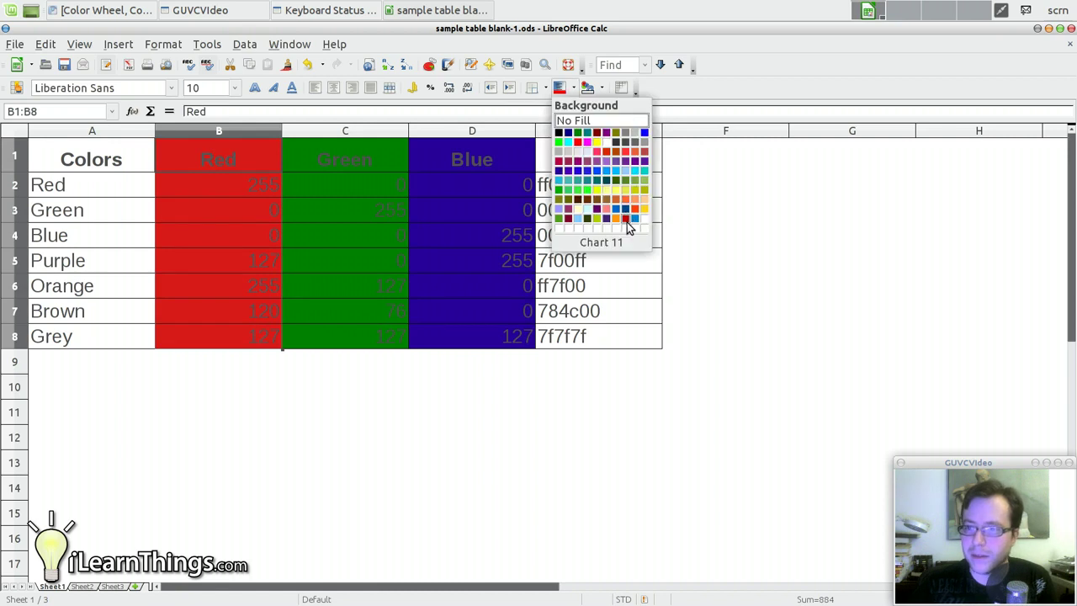
{"action": "left_click", "coordinate": [583, 352]}
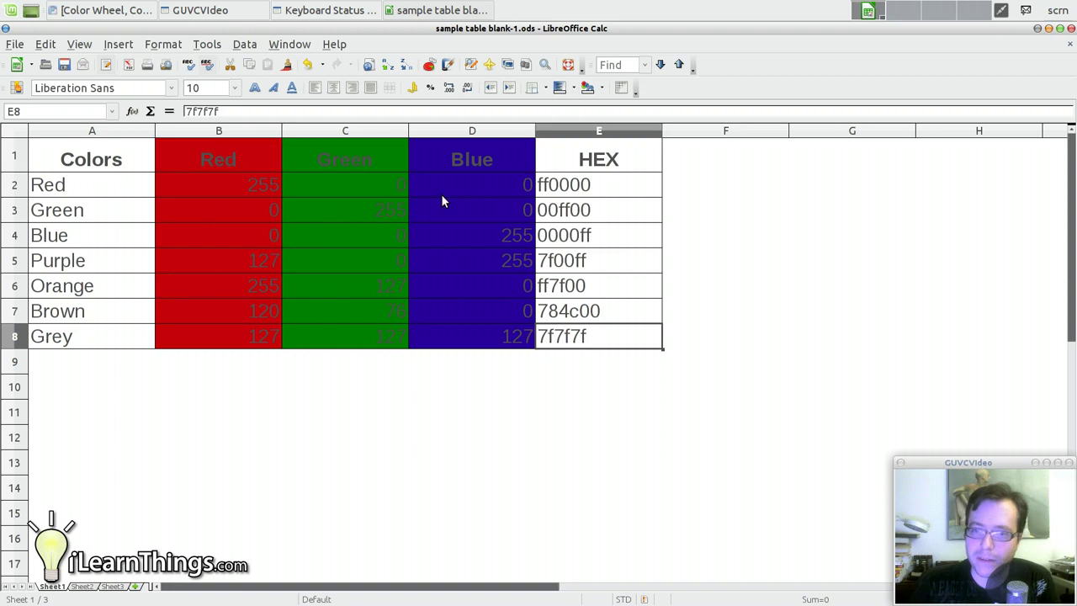
Set the font colour of the coloured block B1:D8 to White.
{"action": "key", "text": "Down"}
{"action": "key", "text": "Down"}
{"action": "key", "text": "Down"}
{"action": "key", "text": "Down"}
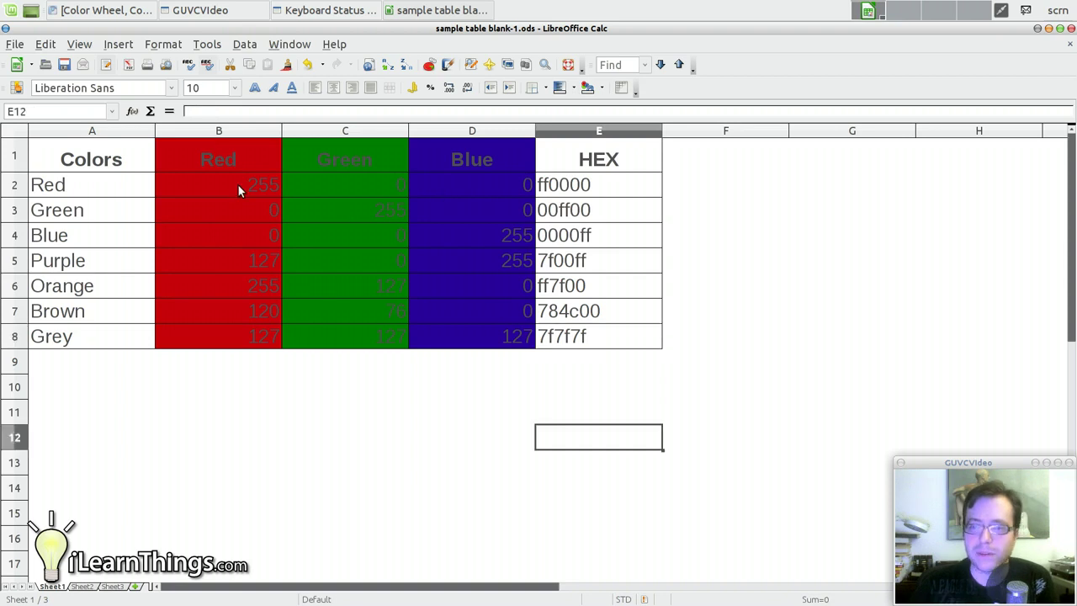
{"action": "left_click_drag", "start_coordinate": [206, 167], "coordinate": [506, 333]}
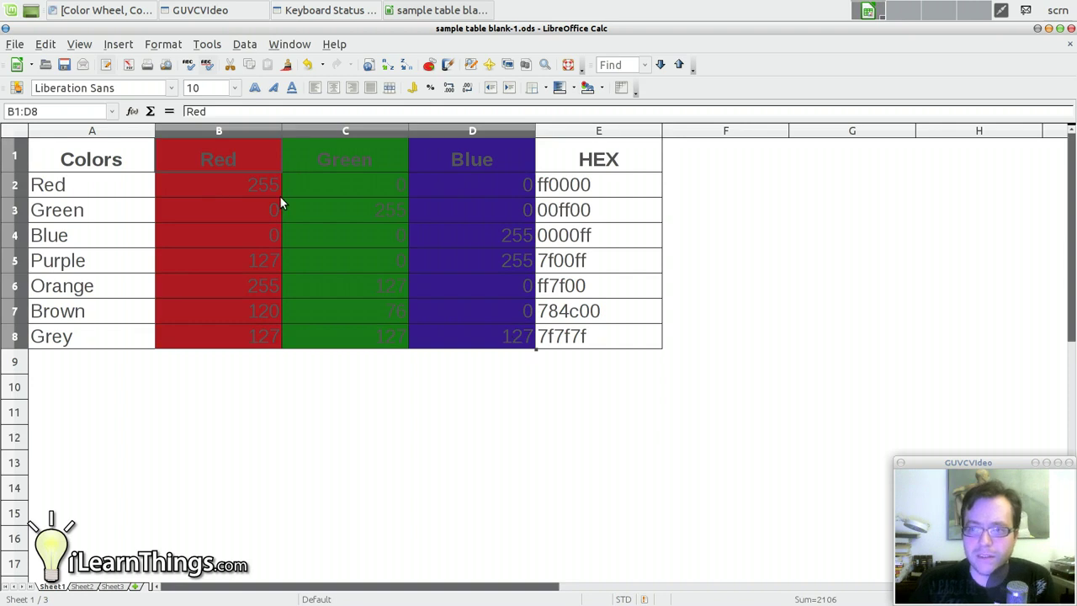
{"action": "left_click", "coordinate": [344, 383]}
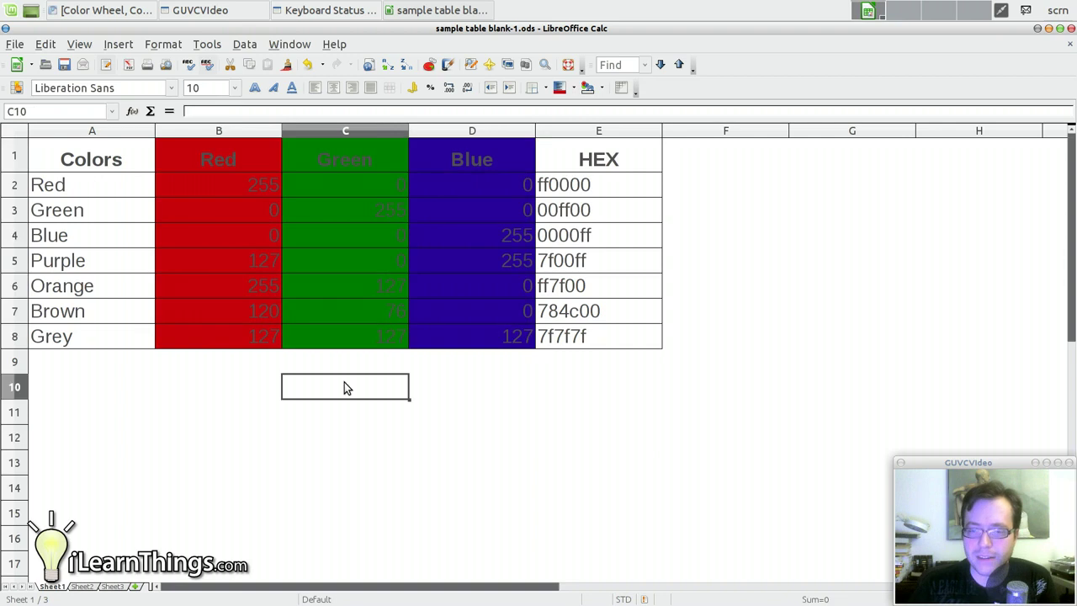
{"action": "left_click_drag", "start_coordinate": [471, 159], "coordinate": [481, 326]}
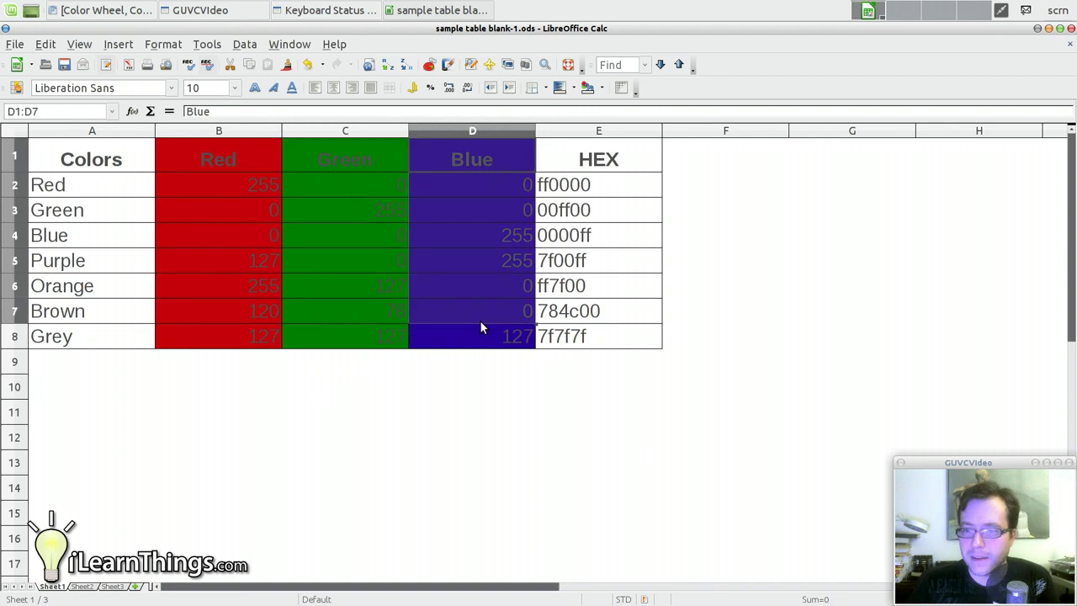
{"action": "left_click", "coordinate": [217, 343], "text": "shift"}
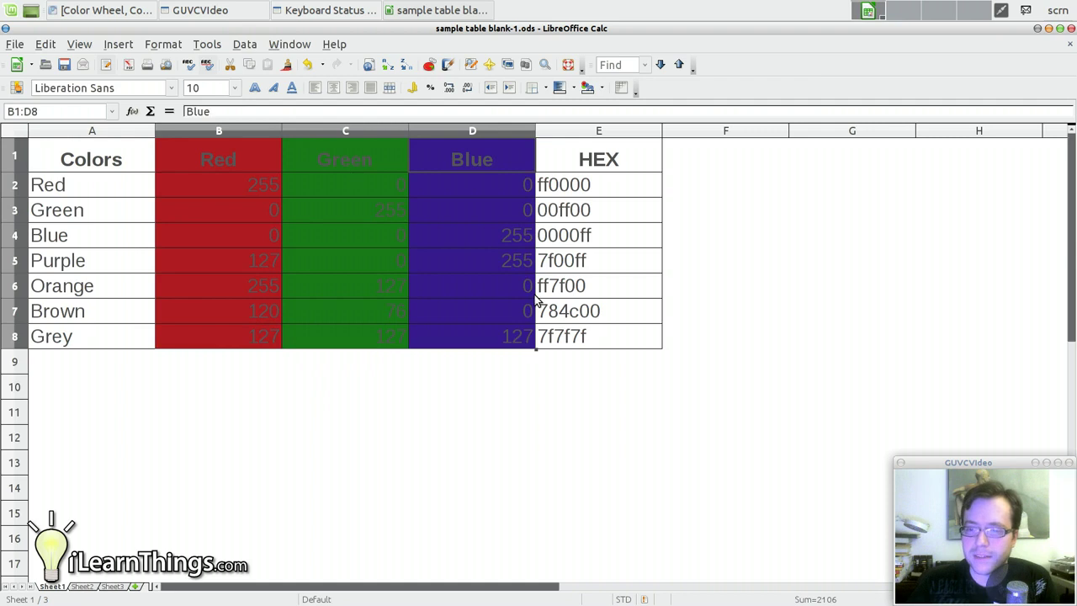
{"action": "left_click", "coordinate": [602, 90]}
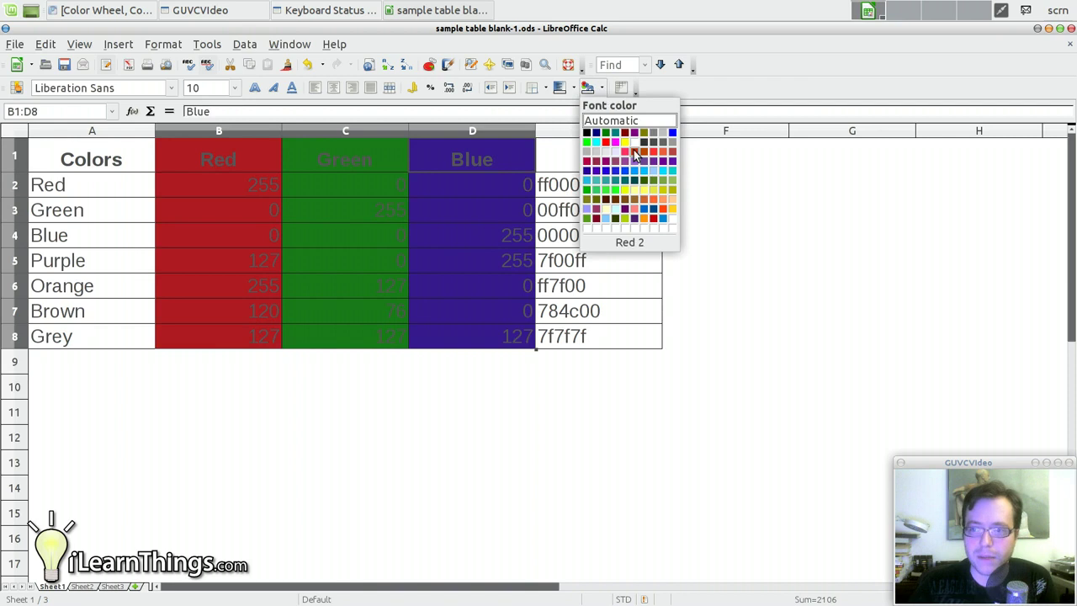
{"action": "left_click", "coordinate": [635, 152]}
{"action": "left_click", "coordinate": [511, 408]}
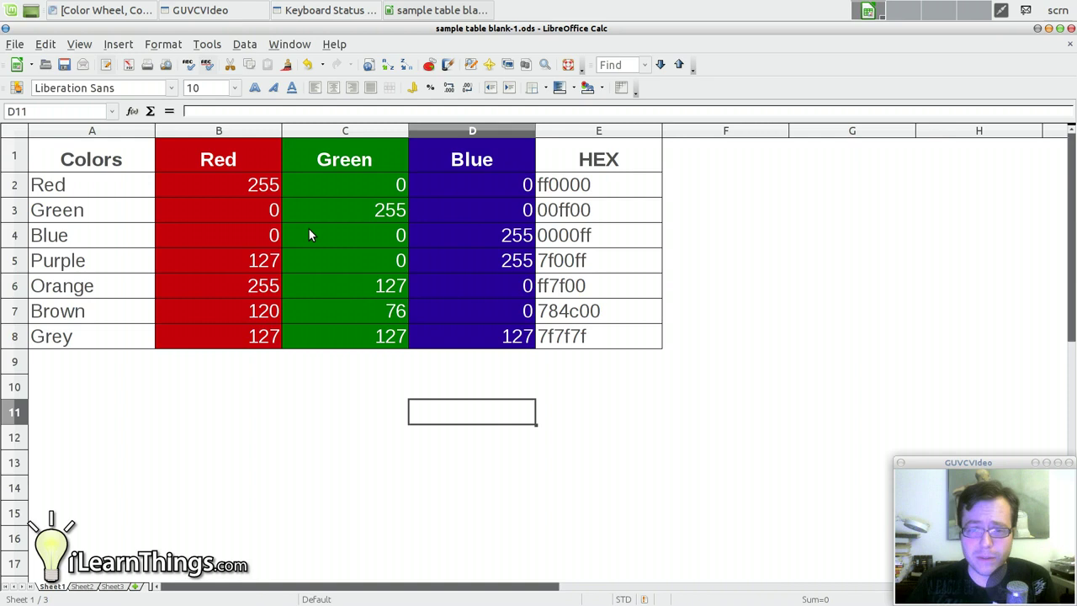
Select the header row A1 through E1 again.
{"action": "left_click_drag", "start_coordinate": [53, 161], "coordinate": [624, 161]}
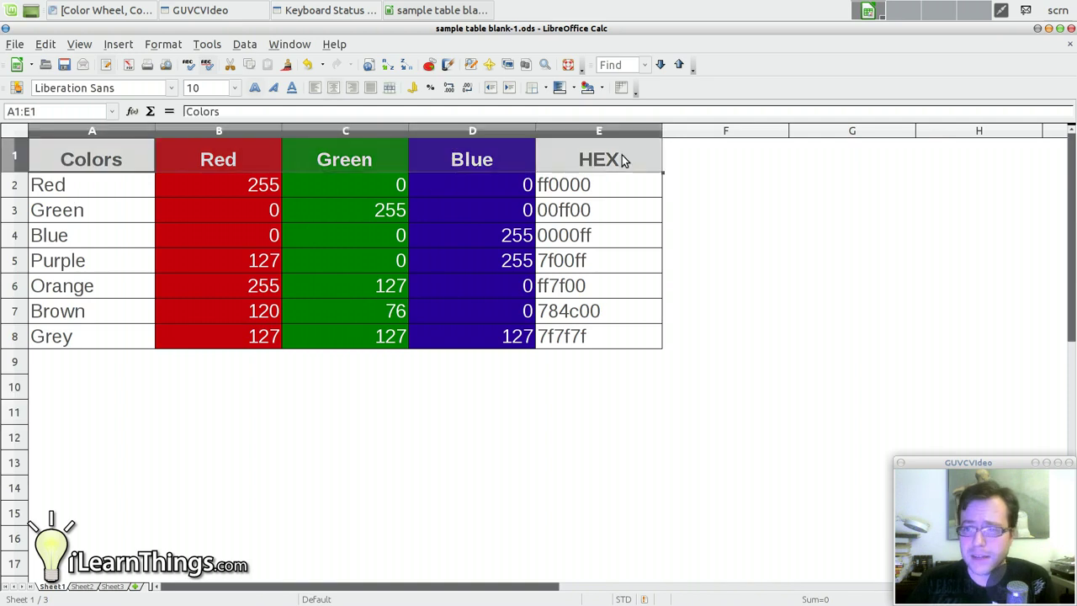
{"action": "left_click", "coordinate": [70, 168]}
{"action": "key", "text": "Down"}
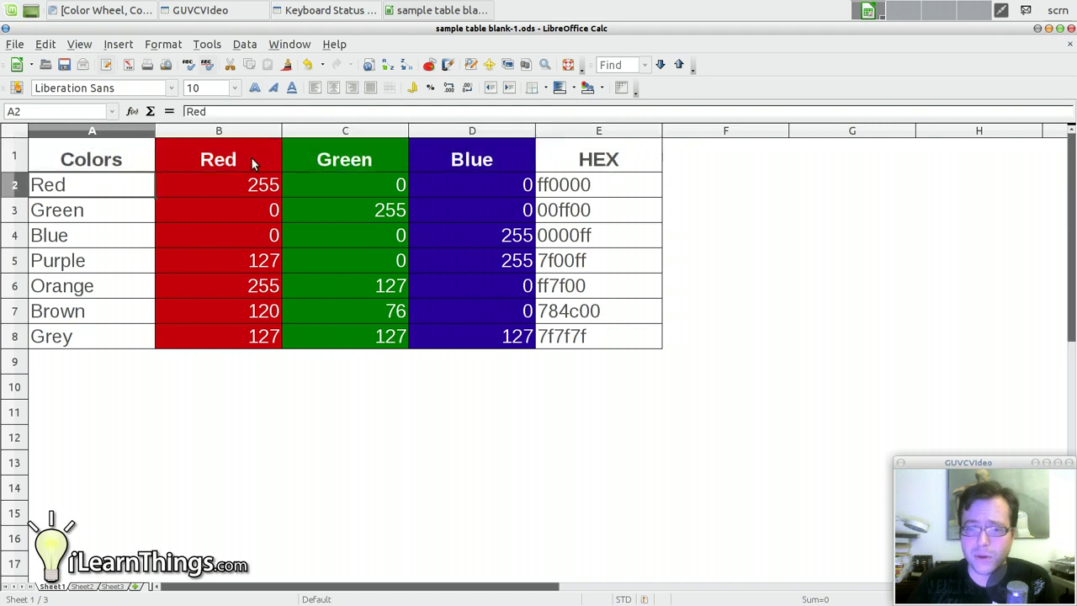
{"action": "key", "text": "Up"}
{"action": "left_click", "coordinate": [577, 160], "text": "shift"}
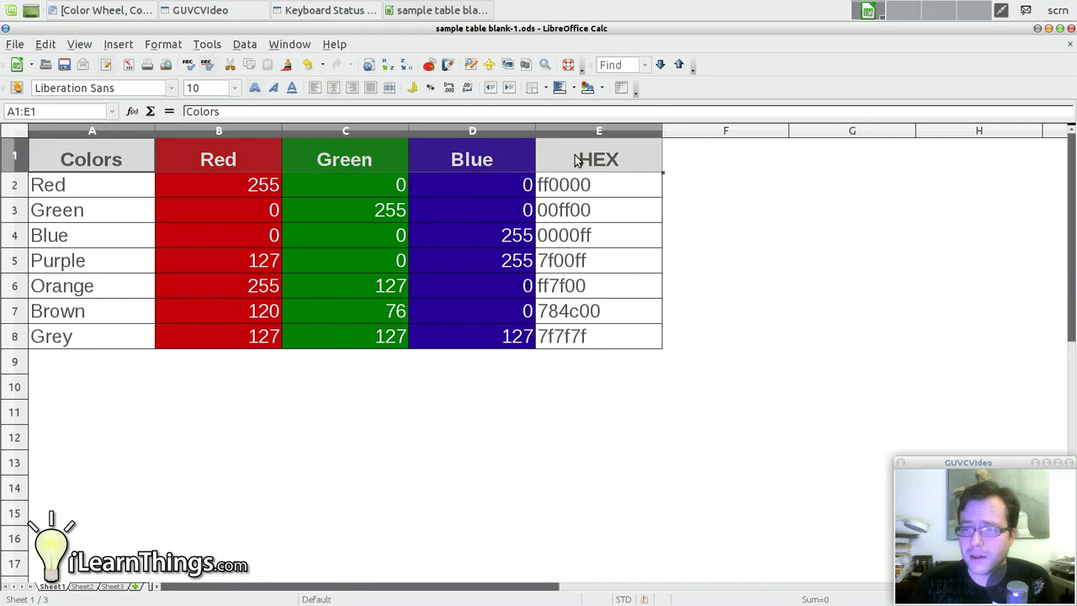
Open Format Cells for the header row and go to its Borders settings.
{"action": "right_click", "coordinate": [554, 166]}
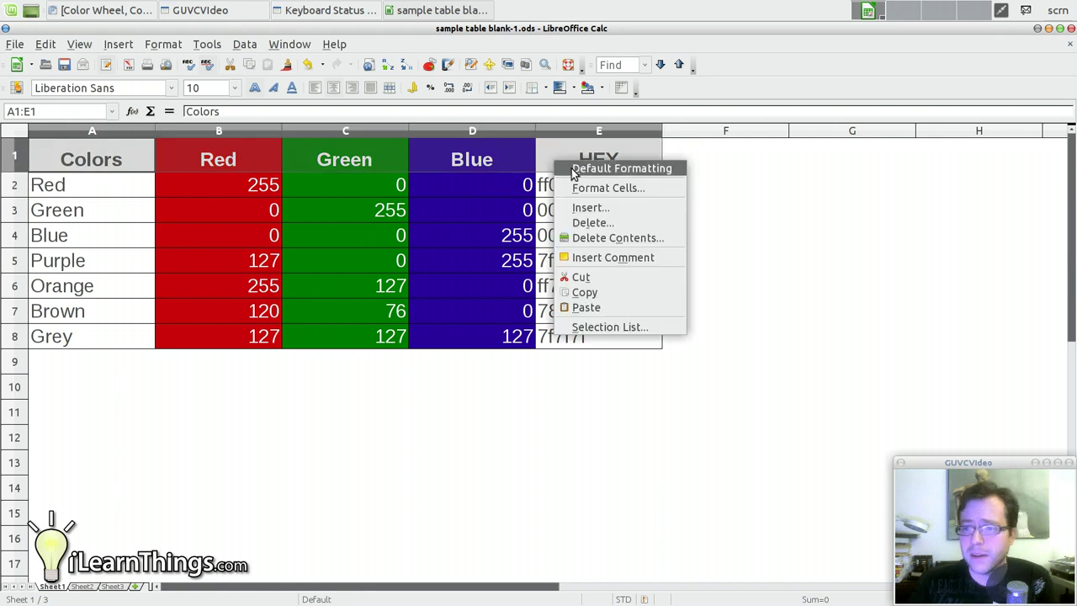
{"action": "left_click", "coordinate": [607, 187]}
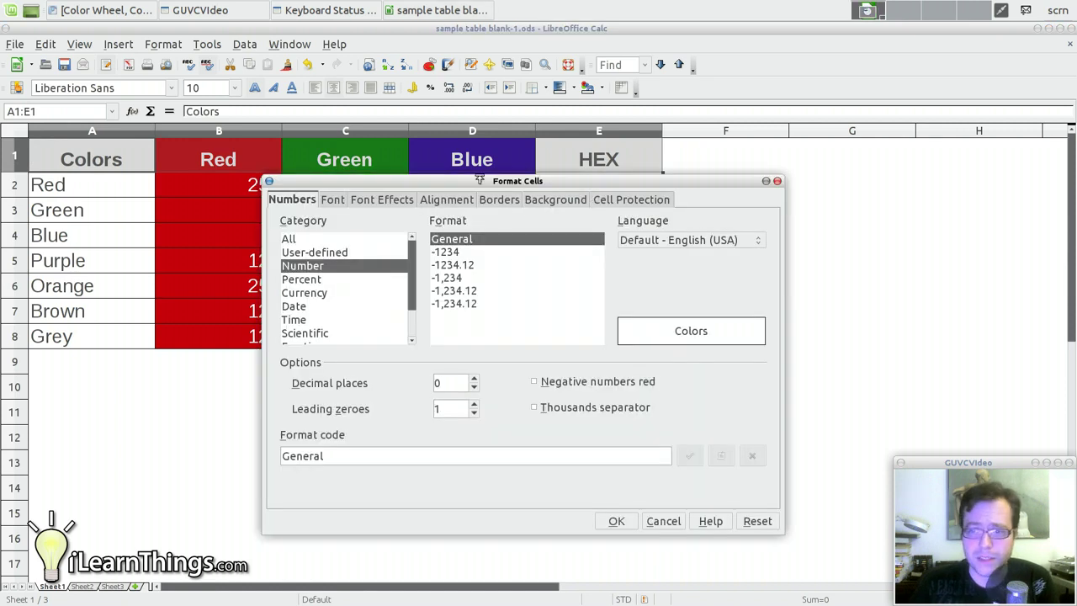
{"action": "left_click_drag", "start_coordinate": [479, 180], "coordinate": [379, 97]}
{"action": "left_click", "coordinate": [417, 125]}
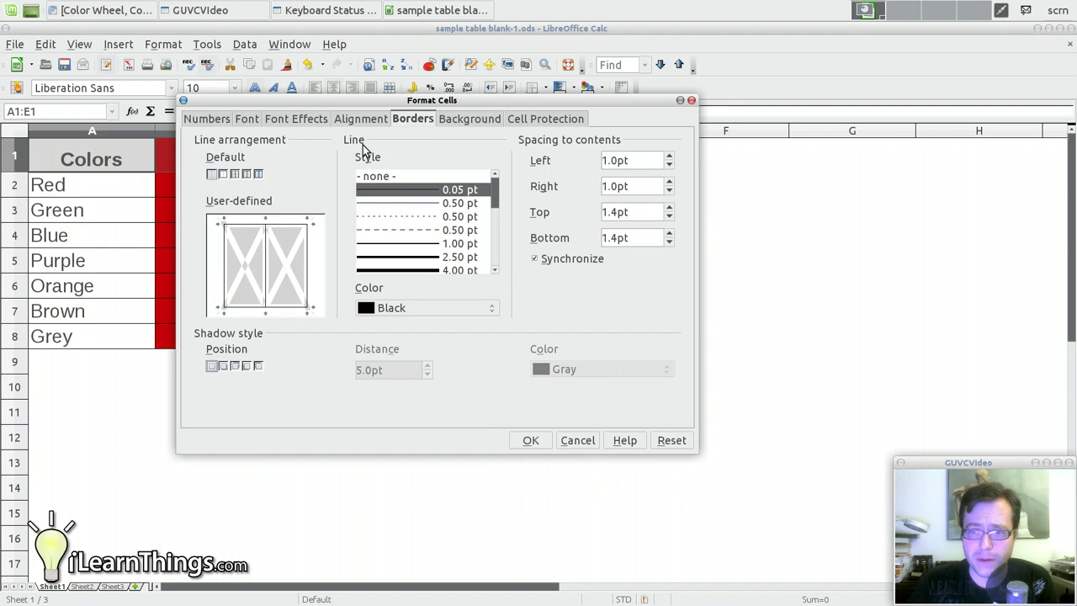
Give the header bottom, right, top, left and inner border lines at 2.50 pt.
{"action": "left_click", "coordinate": [495, 270]}
{"action": "left_click", "coordinate": [425, 244]}
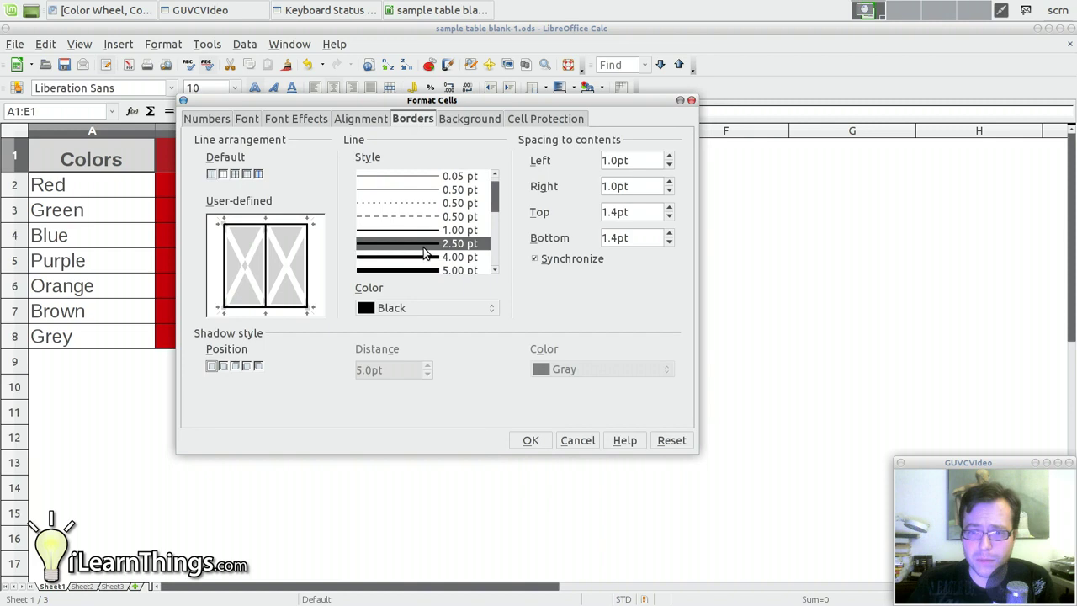
{"action": "left_click", "coordinate": [211, 174]}
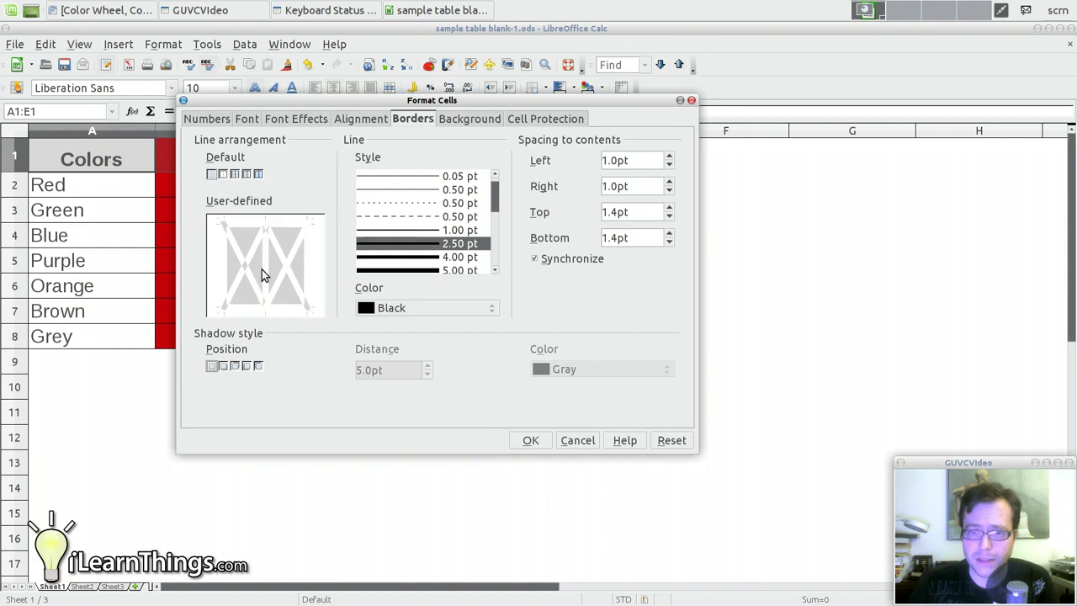
{"action": "left_click", "coordinate": [261, 307]}
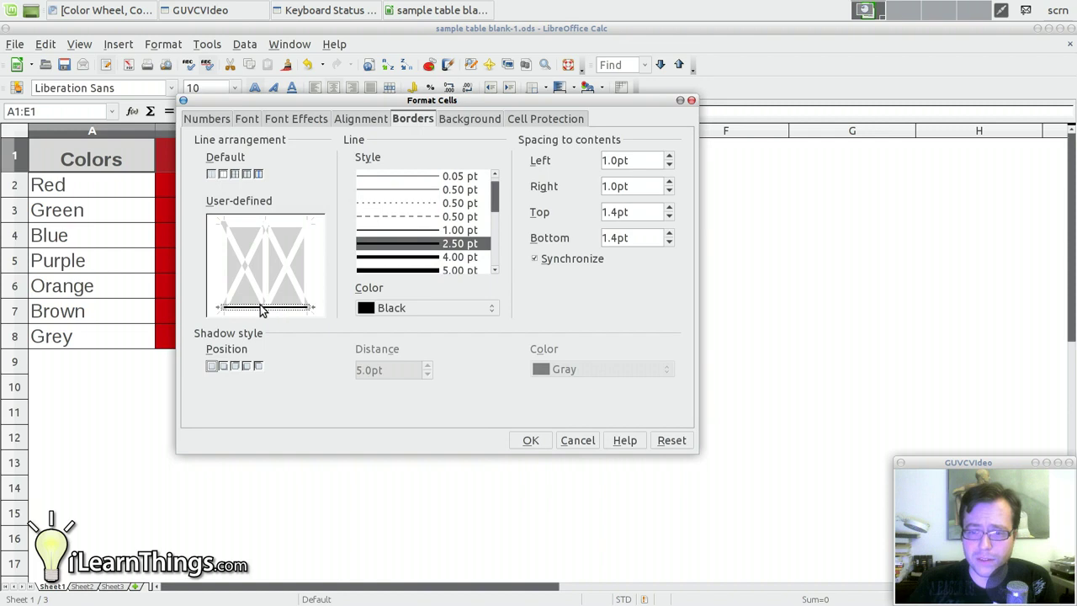
{"action": "left_click", "coordinate": [416, 231]}
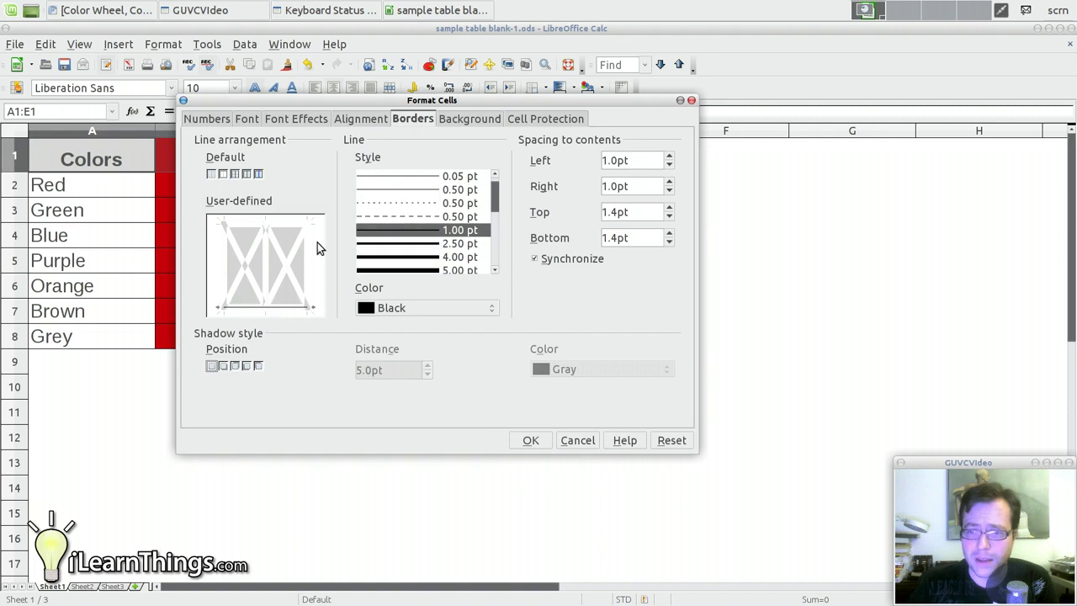
{"action": "key", "text": "Down"}
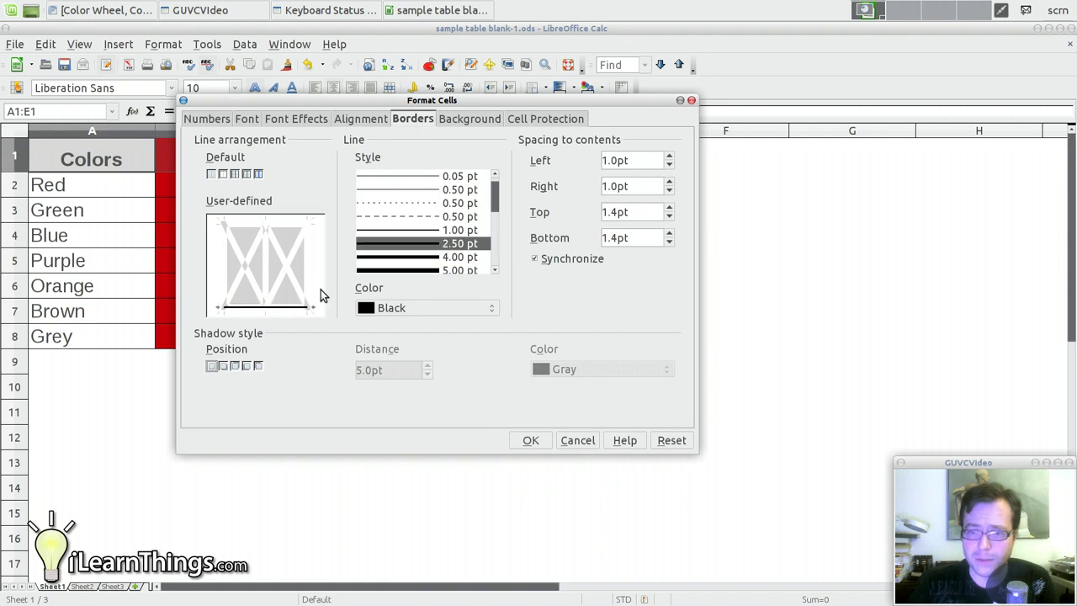
{"action": "left_click", "coordinate": [297, 308]}
{"action": "left_click", "coordinate": [318, 309]}
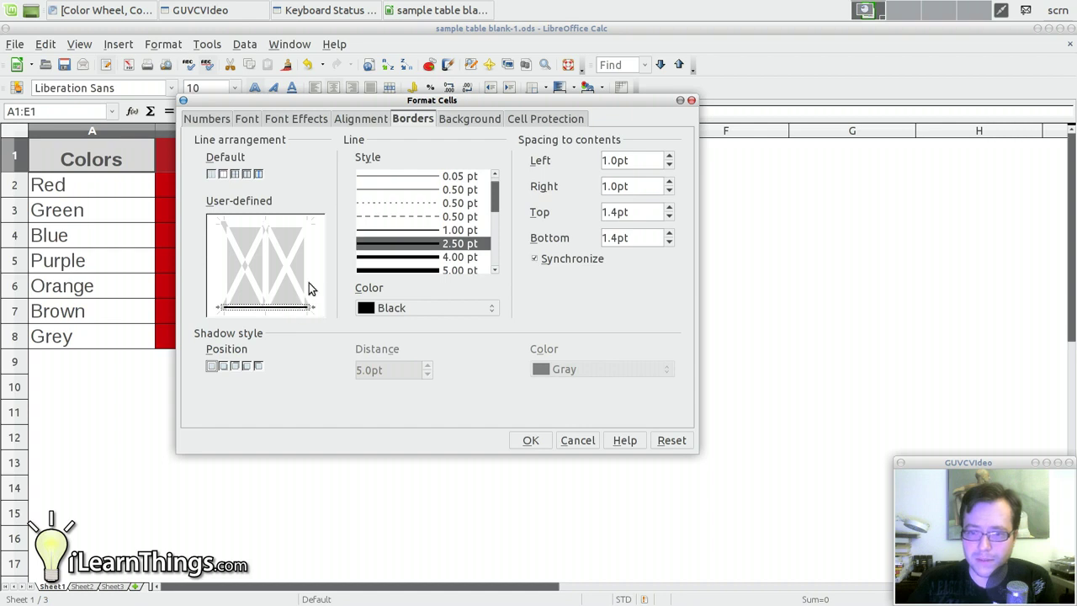
{"action": "left_click", "coordinate": [309, 282]}
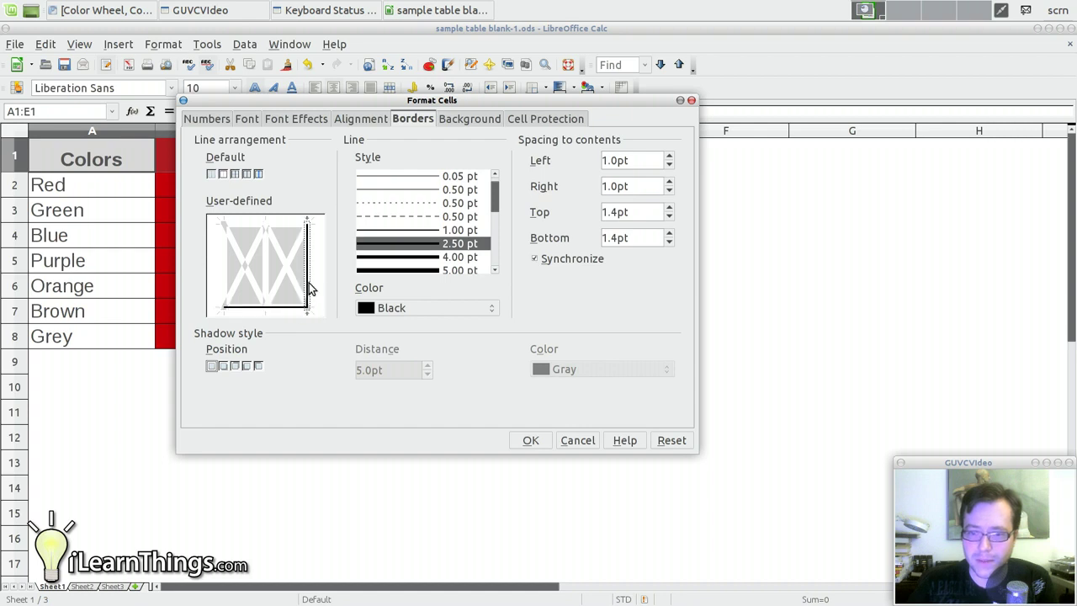
{"action": "left_click", "coordinate": [298, 227]}
{"action": "left_click", "coordinate": [236, 248]}
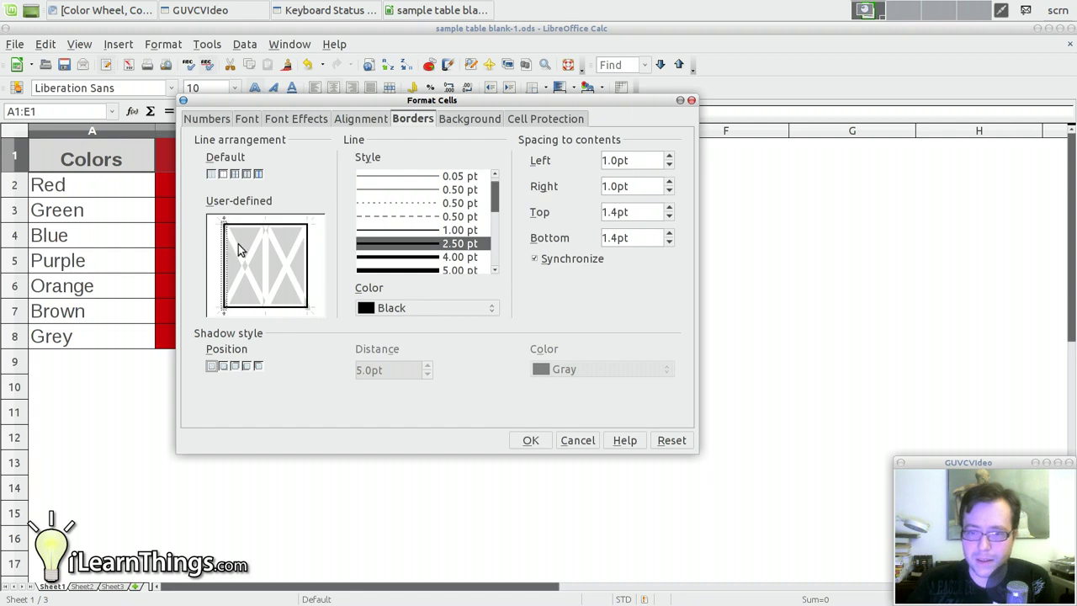
{"action": "left_click", "coordinate": [265, 256]}
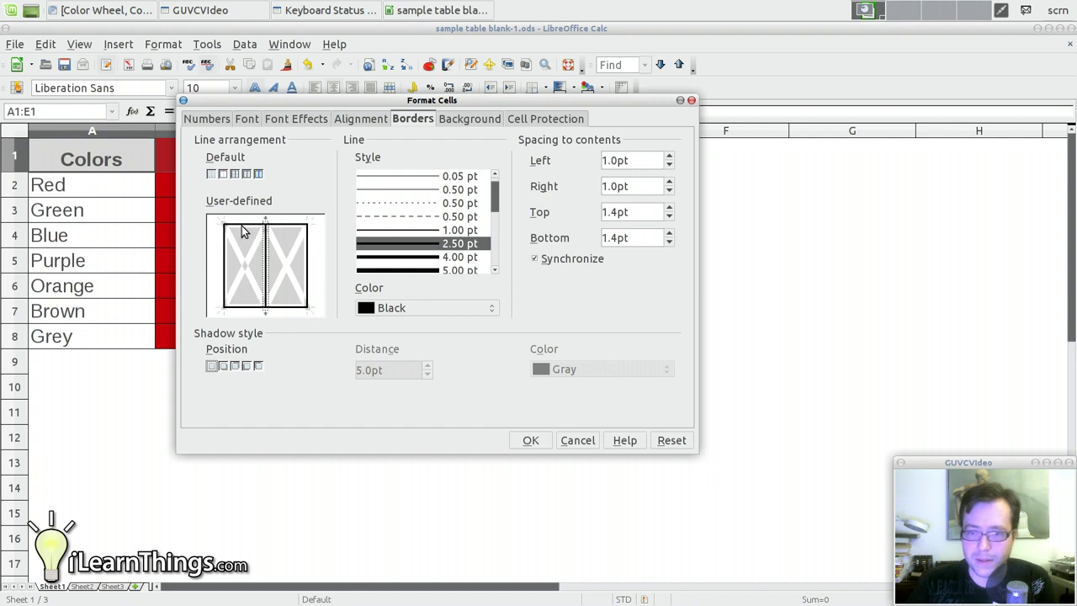
Switch the right, top and left edge borders to a 1.00 pt line.
{"action": "left_click", "coordinate": [397, 227]}
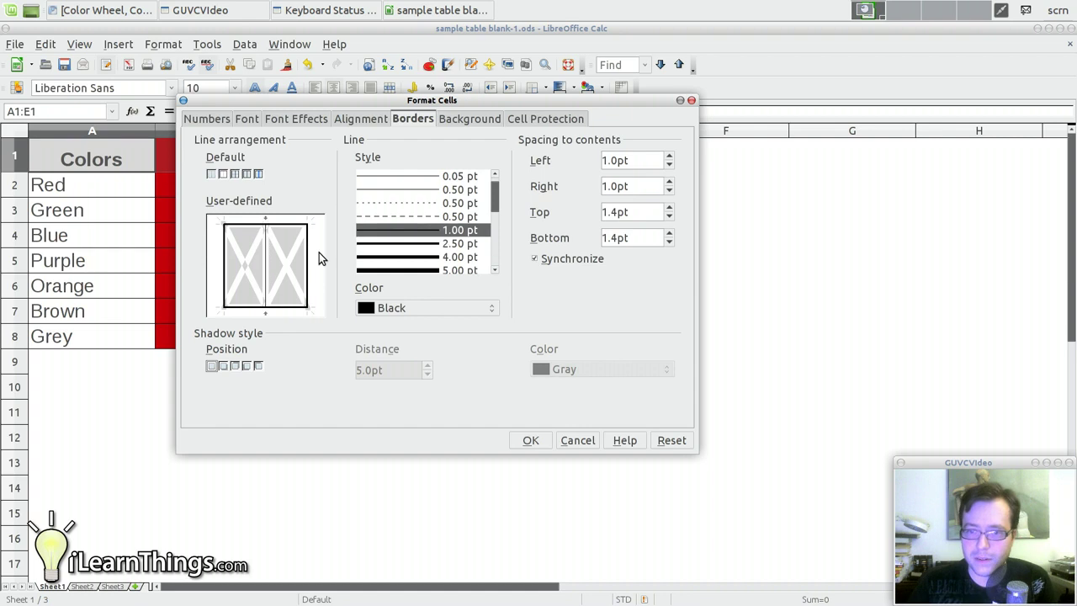
{"action": "left_click", "coordinate": [304, 238]}
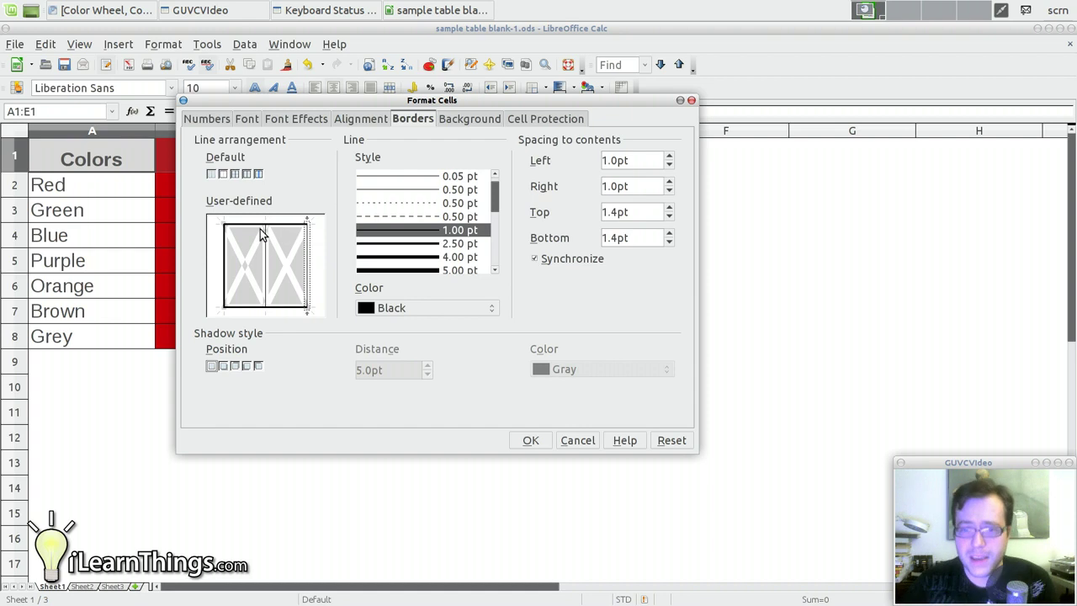
{"action": "left_click", "coordinate": [234, 239]}
{"action": "left_click", "coordinate": [224, 254]}
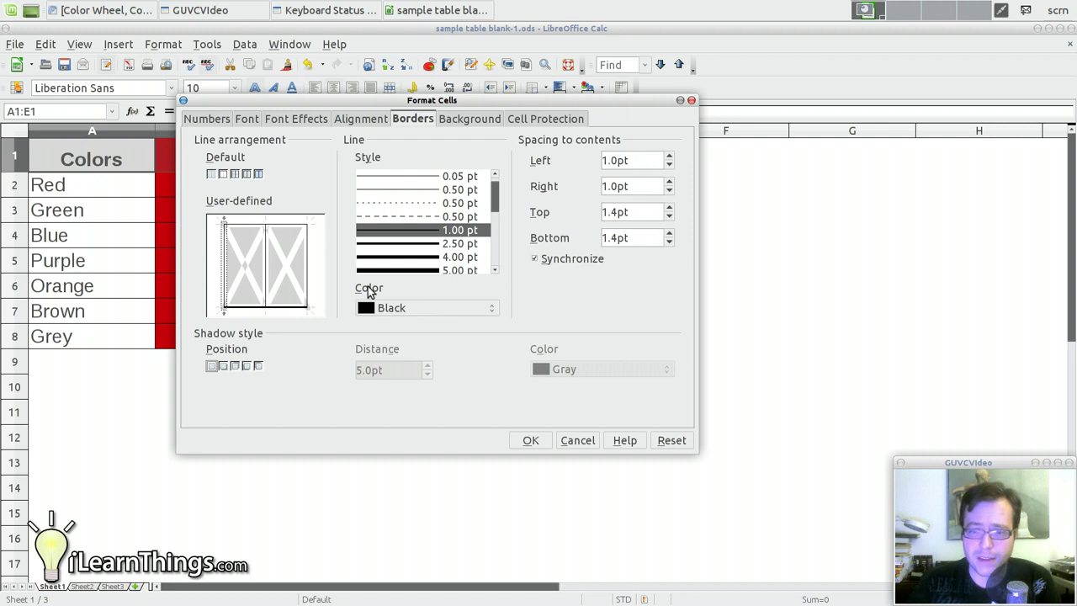
Apply the borders, then reopen Format Cells for the header row A1:E1.
{"action": "left_click", "coordinate": [533, 440]}
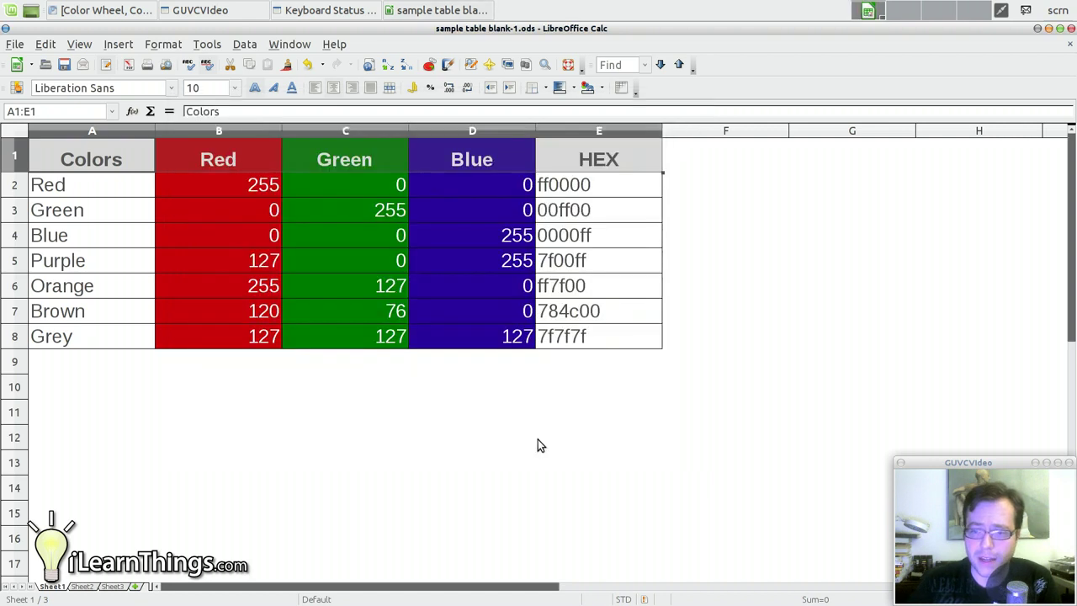
{"action": "left_click", "coordinate": [538, 439]}
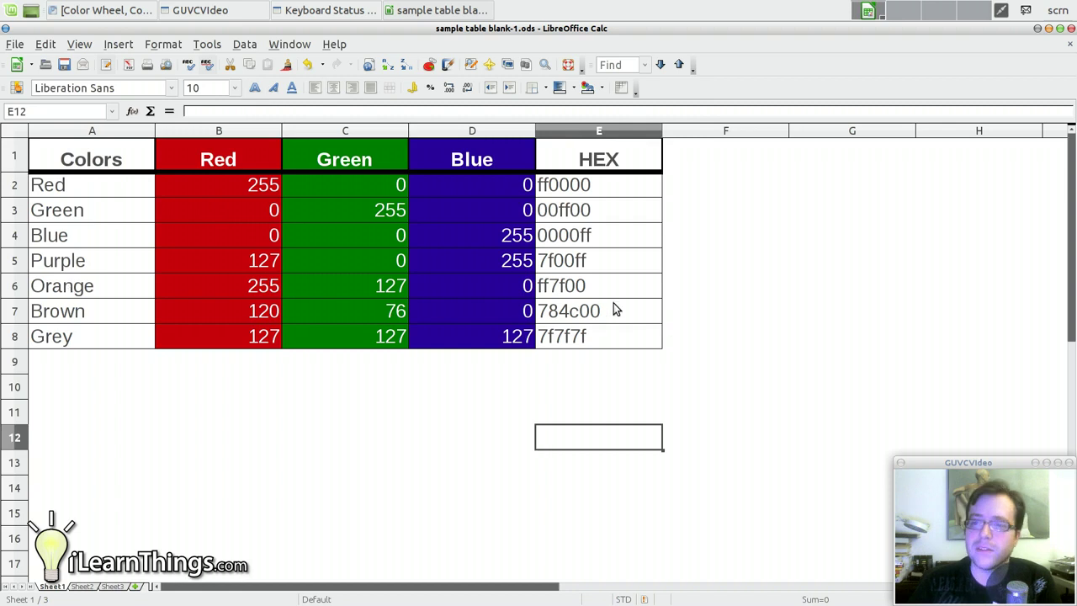
{"action": "left_click_drag", "start_coordinate": [602, 165], "coordinate": [101, 164]}
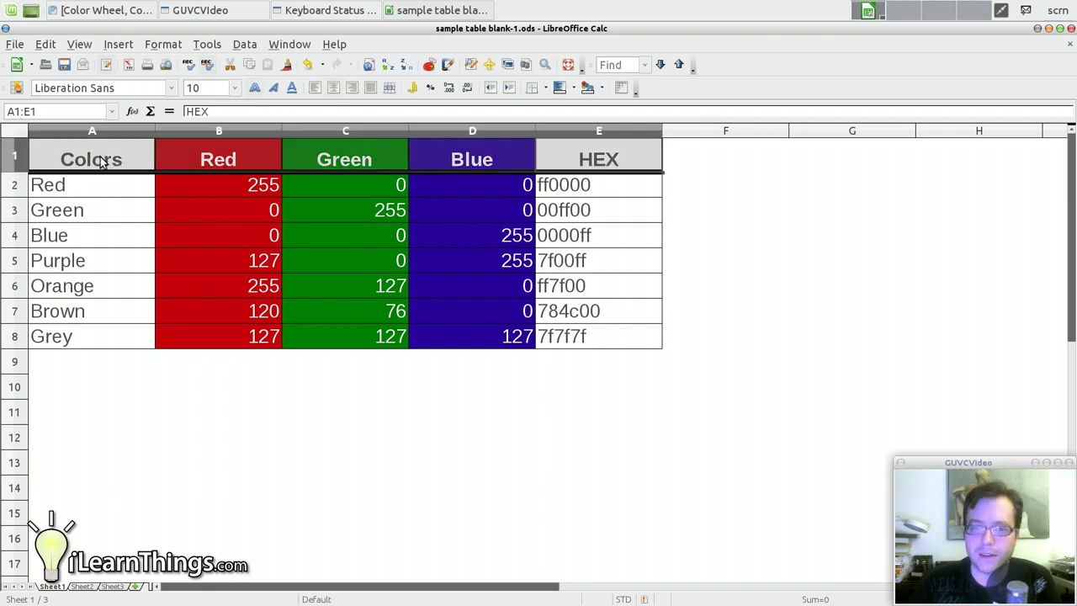
{"action": "right_click", "coordinate": [100, 157]}
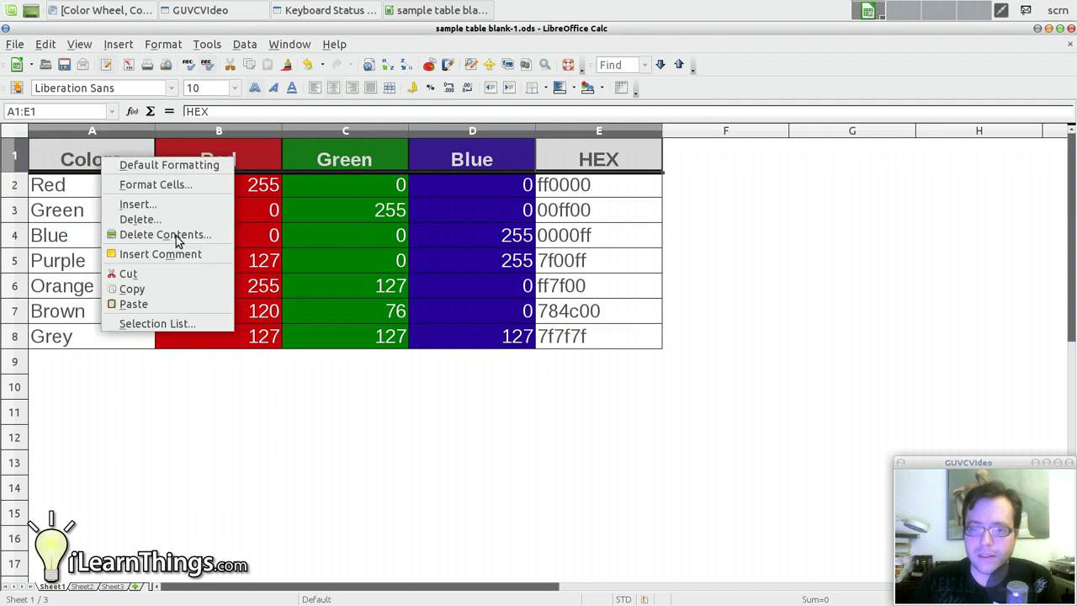
{"action": "left_click", "coordinate": [164, 187]}
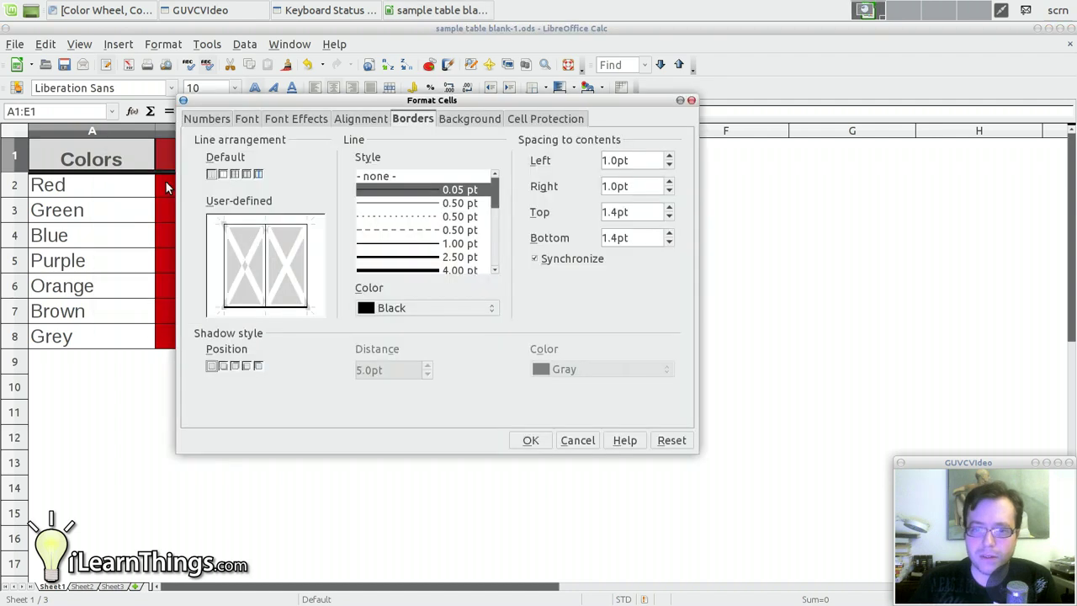
Set the header's bottom border to a 1.00 pt line.
{"action": "left_click", "coordinate": [406, 250]}
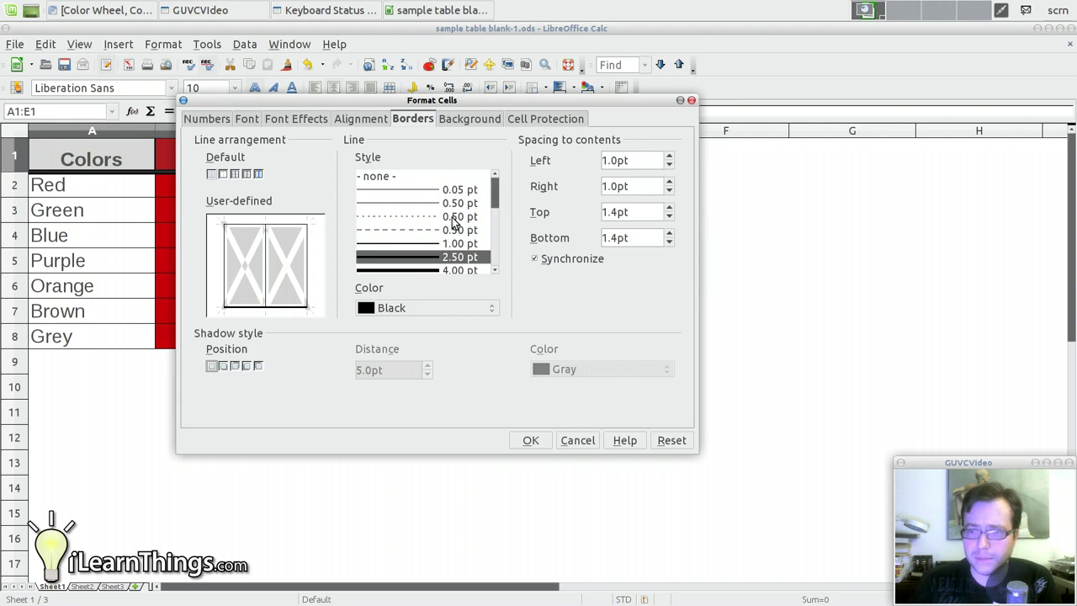
{"action": "left_click", "coordinate": [384, 239]}
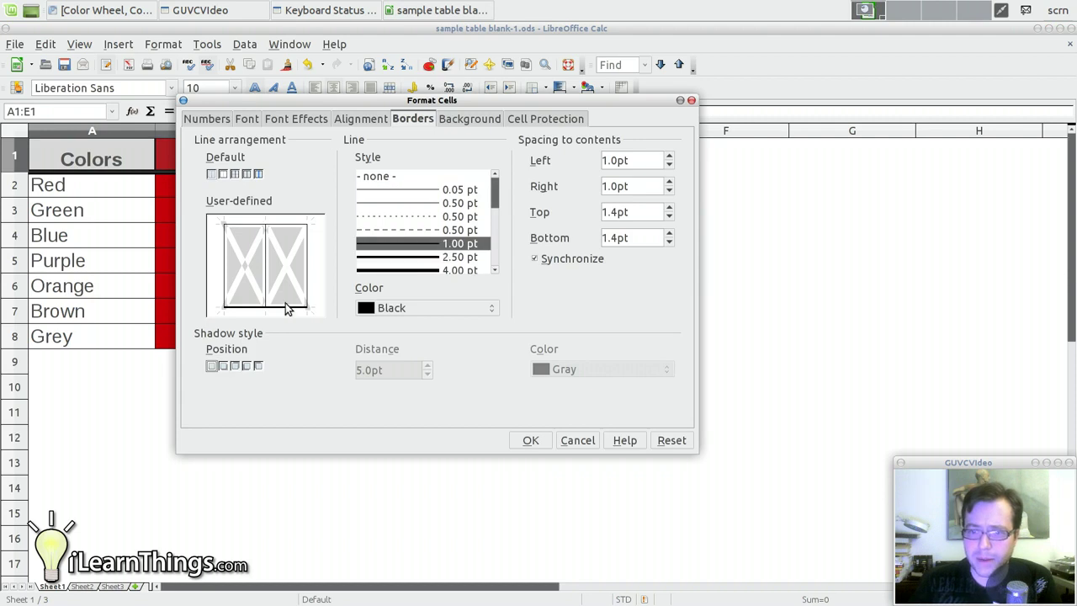
{"action": "left_click", "coordinate": [286, 308]}
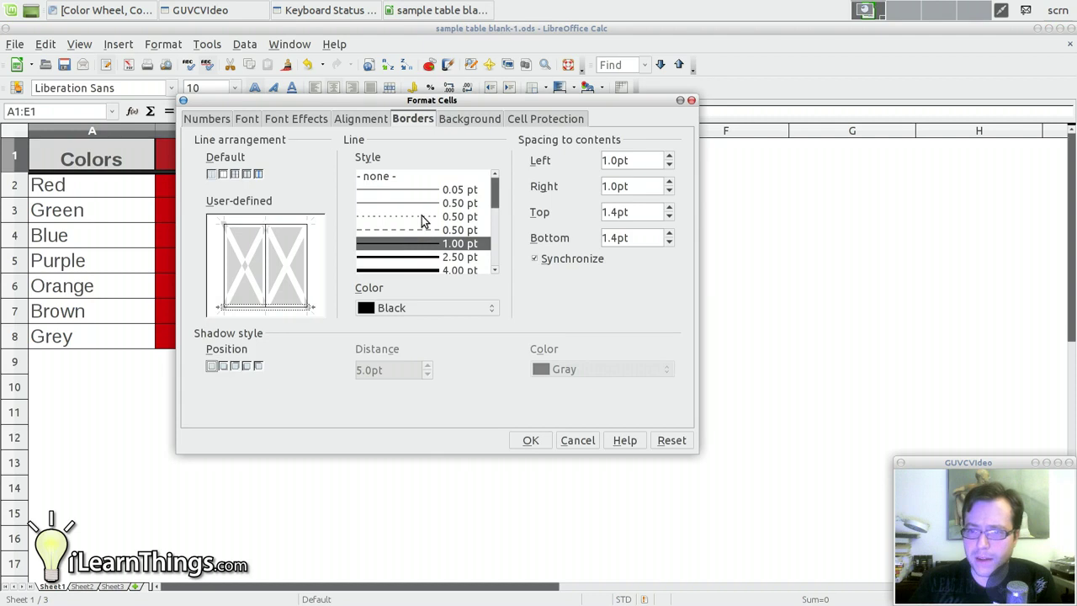
{"action": "left_click", "coordinate": [418, 203]}
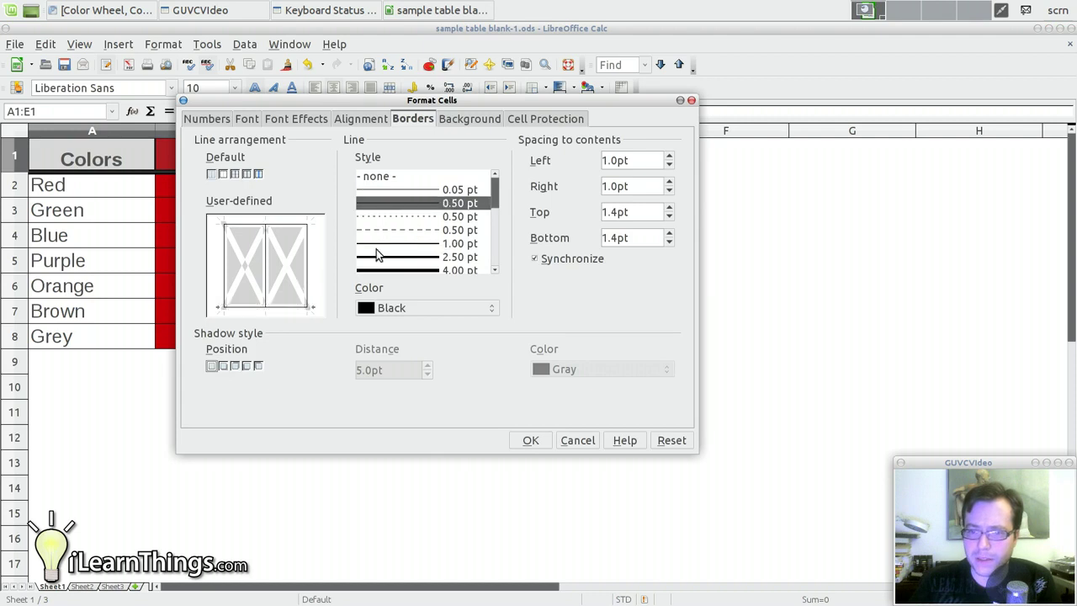
{"action": "left_click", "coordinate": [365, 244]}
{"action": "left_click", "coordinate": [294, 312]}
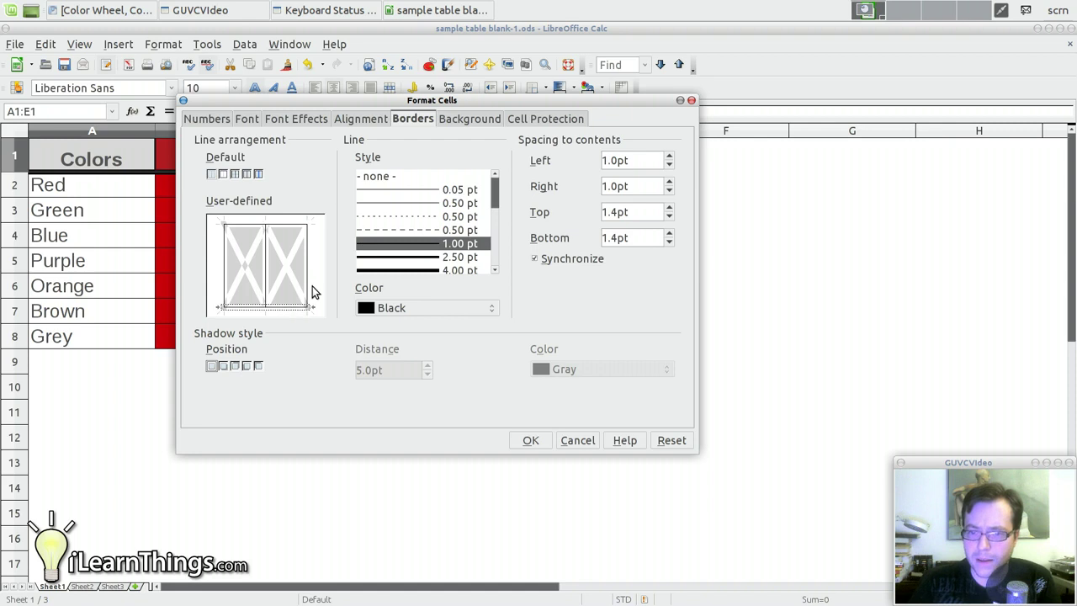
Give the right, top, inner vertical and left borders a 0.50 pt line and confirm.
{"action": "left_click", "coordinate": [307, 290]}
{"action": "left_click", "coordinate": [385, 204]}
{"action": "left_click", "coordinate": [284, 227]}
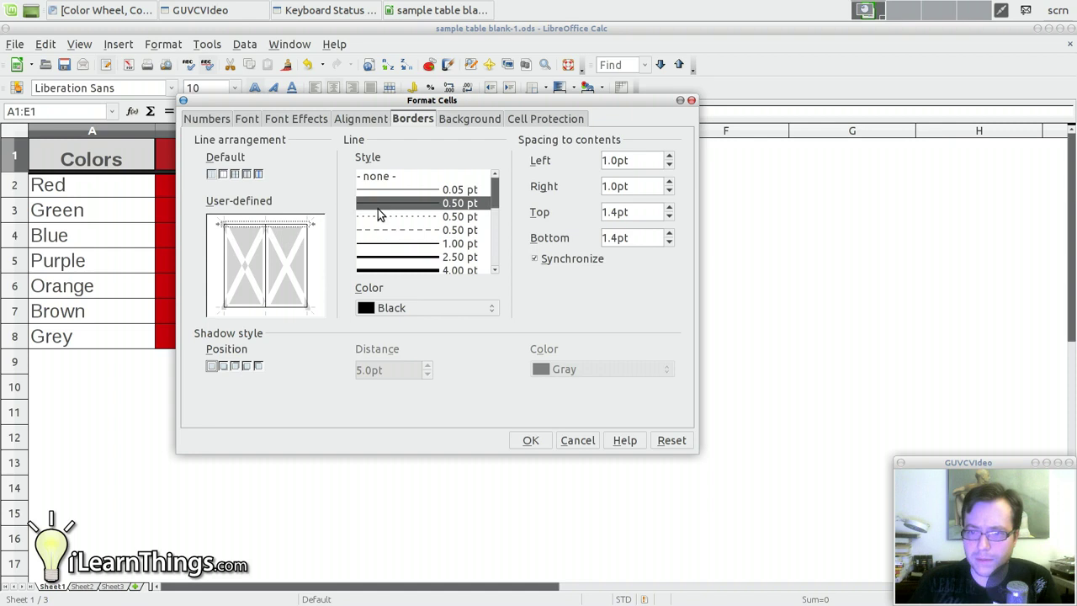
{"action": "left_click", "coordinate": [263, 242]}
{"action": "left_click", "coordinate": [222, 252]}
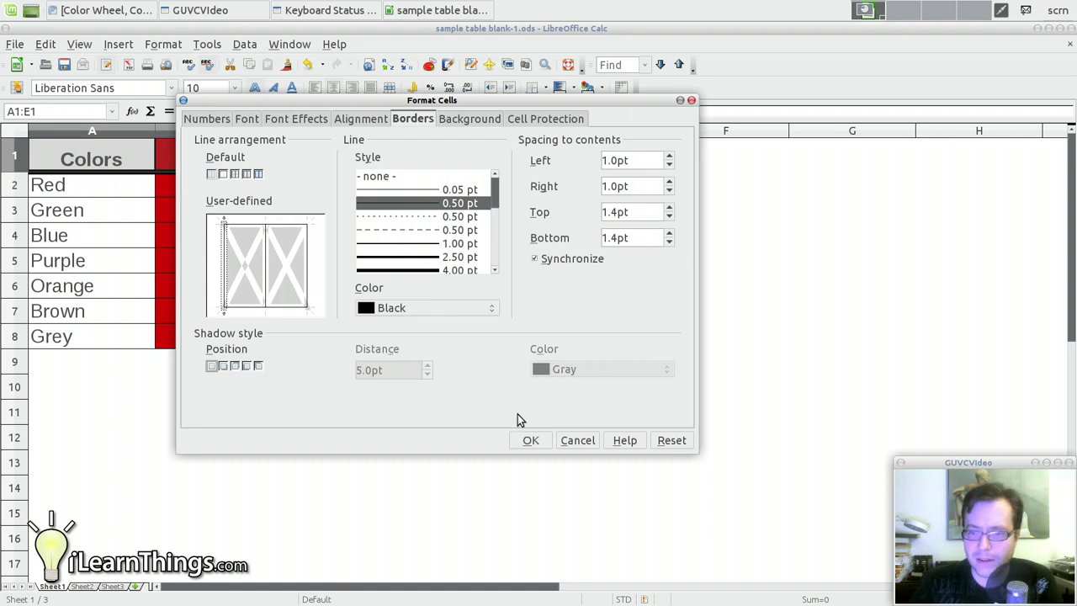
{"action": "left_click", "coordinate": [516, 440]}
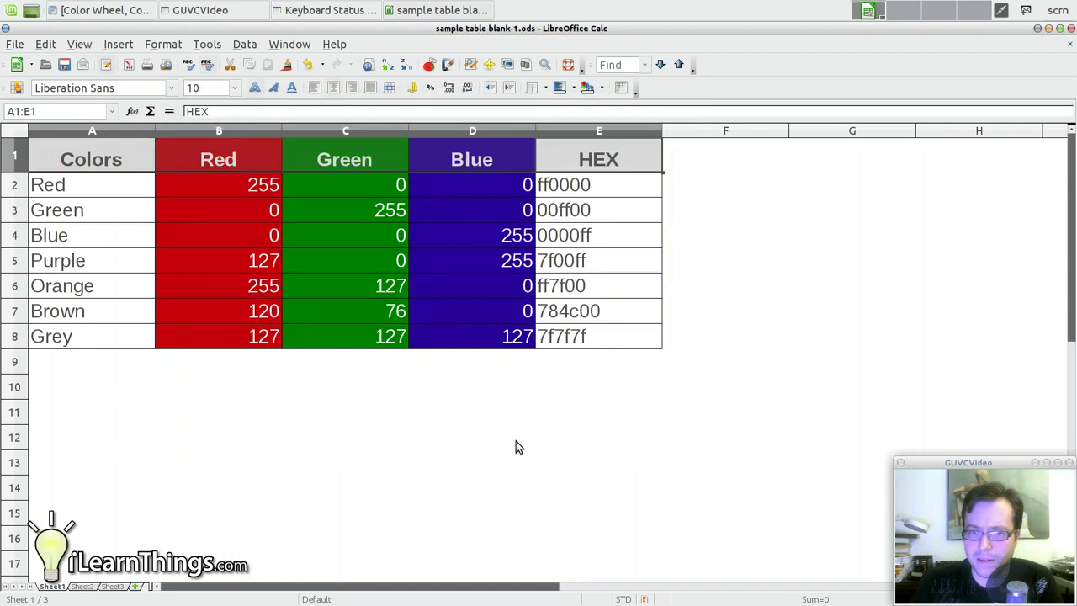
Widen column A to about 0.99" and narrow columns B to D together.
{"action": "left_click", "coordinate": [517, 444]}
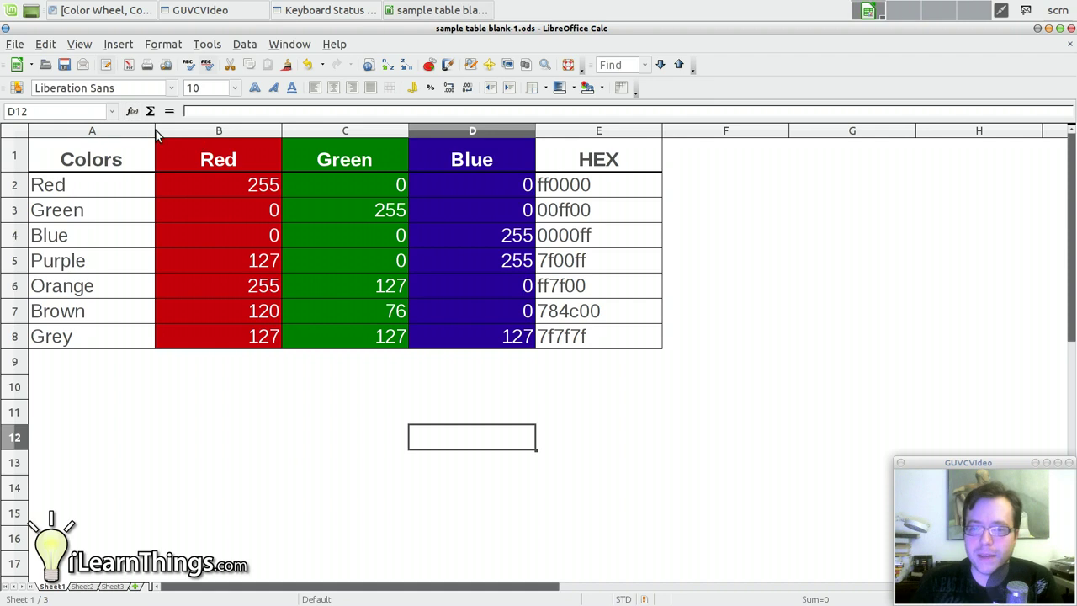
{"action": "mouse_move", "coordinate": [154, 131]}
{"action": "left_mouse_down"}
{"action": "mouse_move", "coordinate": [182, 131]}
{"action": "mouse_move", "coordinate": [158, 127]}
{"action": "left_mouse_up"}
{"action": "left_click_drag", "start_coordinate": [158, 127], "coordinate": [168, 126]}
{"action": "left_click", "coordinate": [231, 131]}
{"action": "left_click", "coordinate": [418, 128], "text": "shift"}
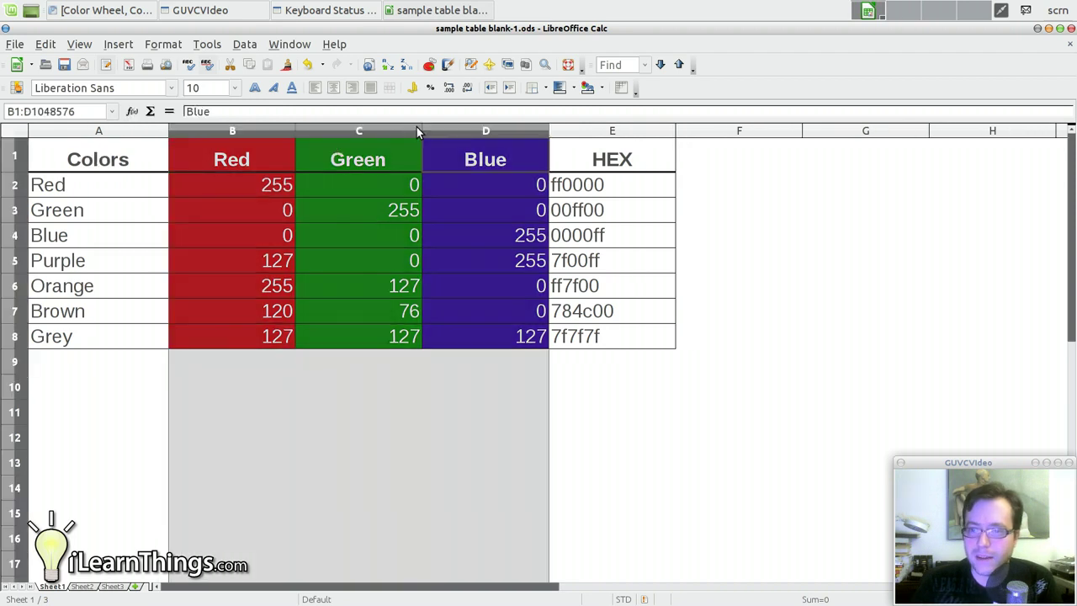
{"action": "left_click_drag", "start_coordinate": [416, 127], "coordinate": [358, 127]}
{"action": "left_click", "coordinate": [458, 436]}
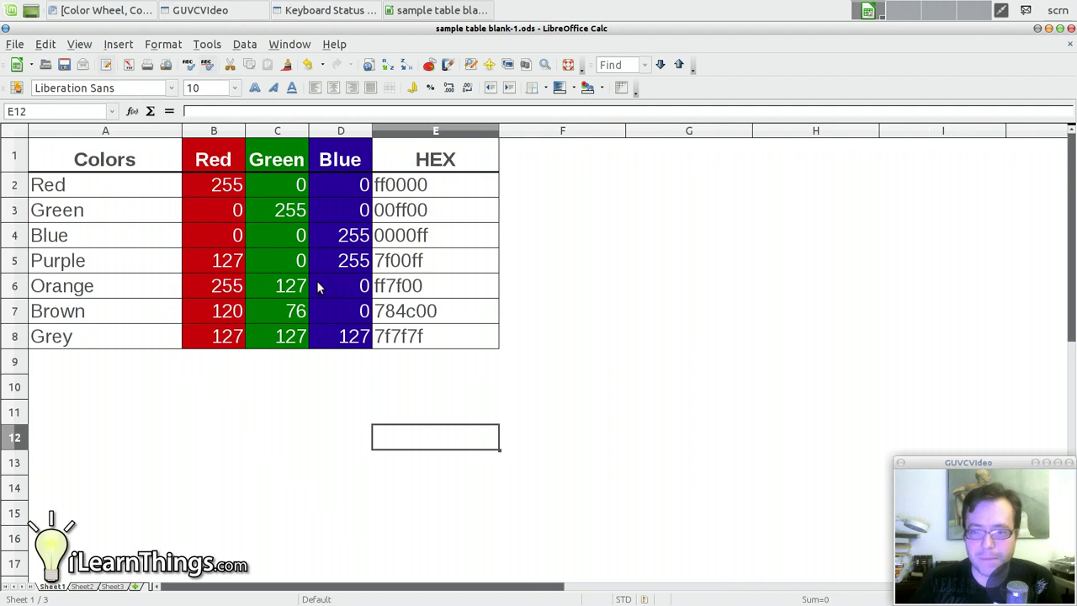
Narrow the HEX column E to about 0.65" to fit its codes.
{"action": "left_click_drag", "start_coordinate": [499, 133], "coordinate": [502, 132]}
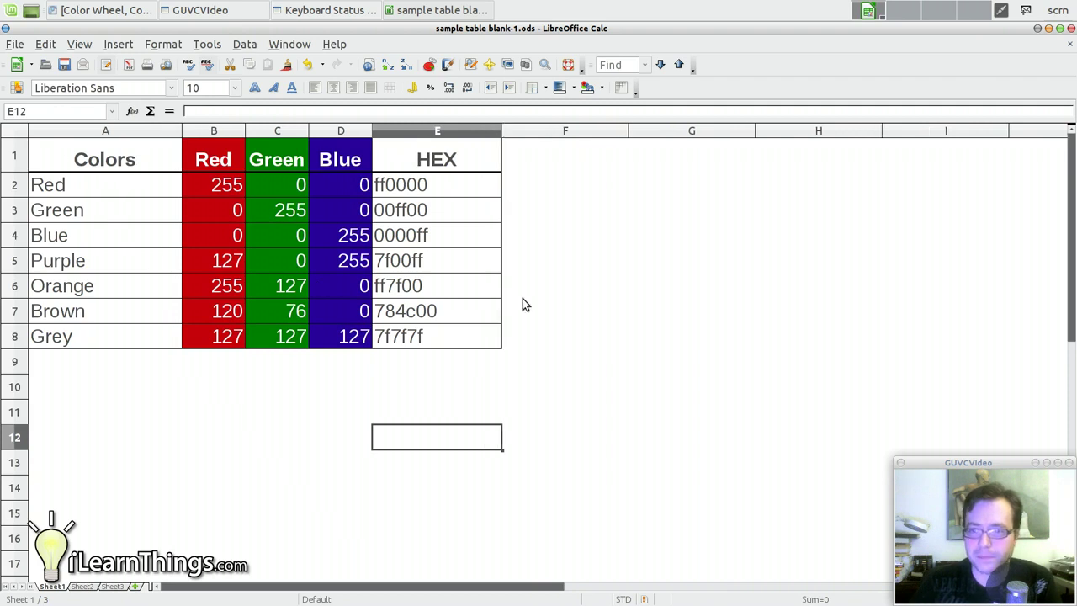
{"action": "left_click", "coordinate": [515, 337]}
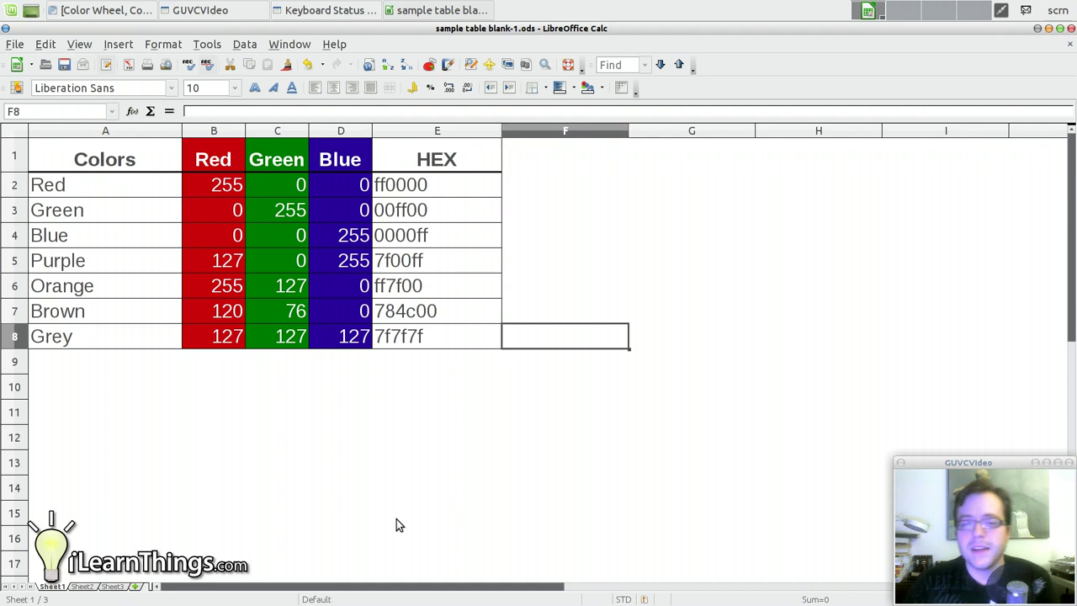
{"action": "left_click_drag", "start_coordinate": [428, 185], "coordinate": [416, 345]}
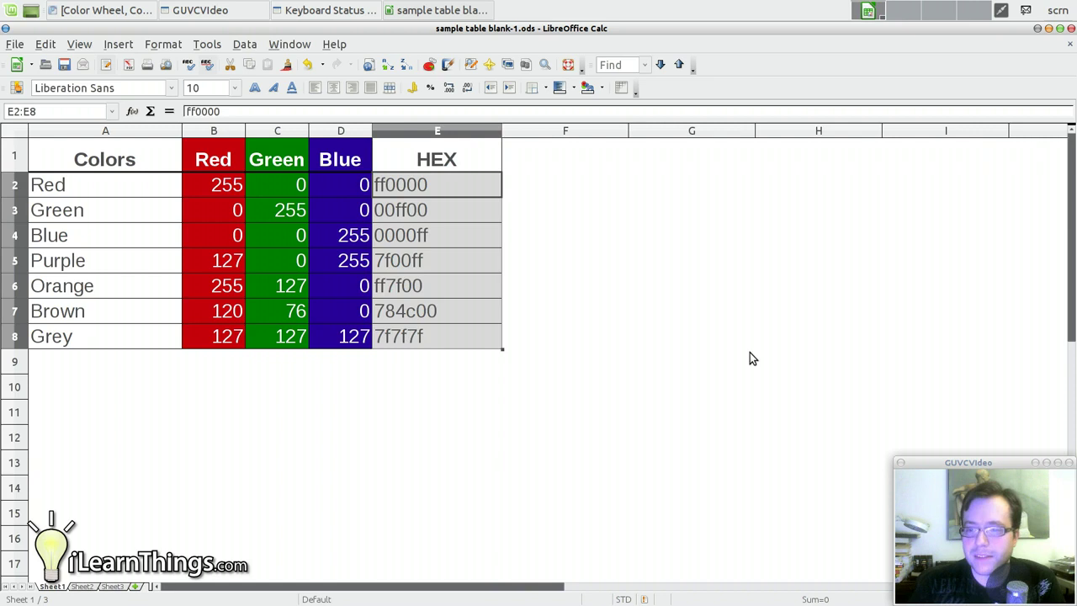
{"action": "left_click_drag", "start_coordinate": [496, 133], "coordinate": [459, 130]}
{"action": "key", "text": "Right"}
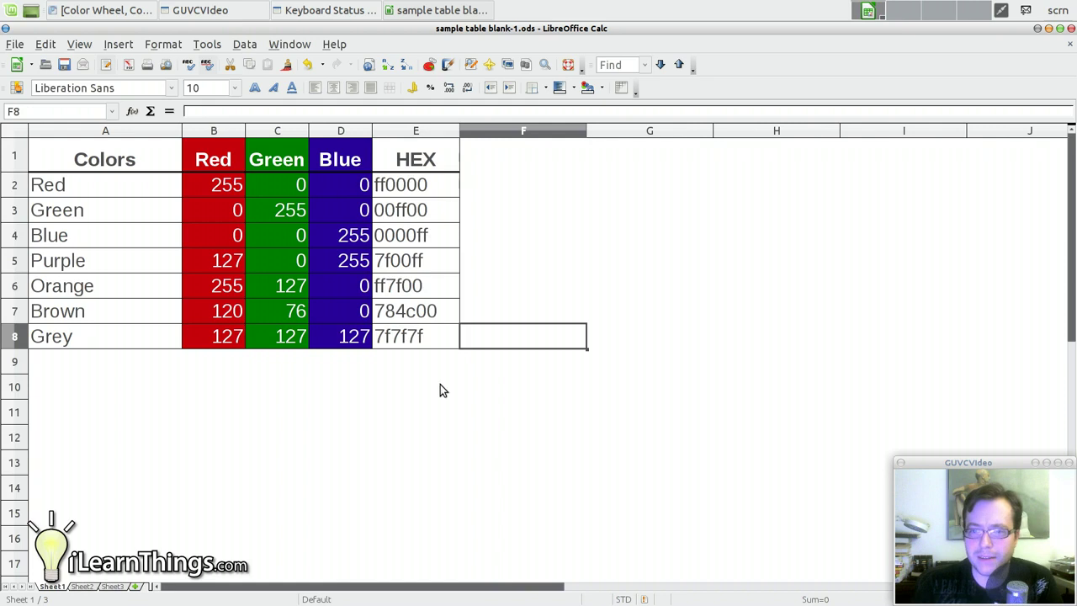
{"action": "left_click", "coordinate": [101, 191]}
{"action": "left_click", "coordinate": [105, 289]}
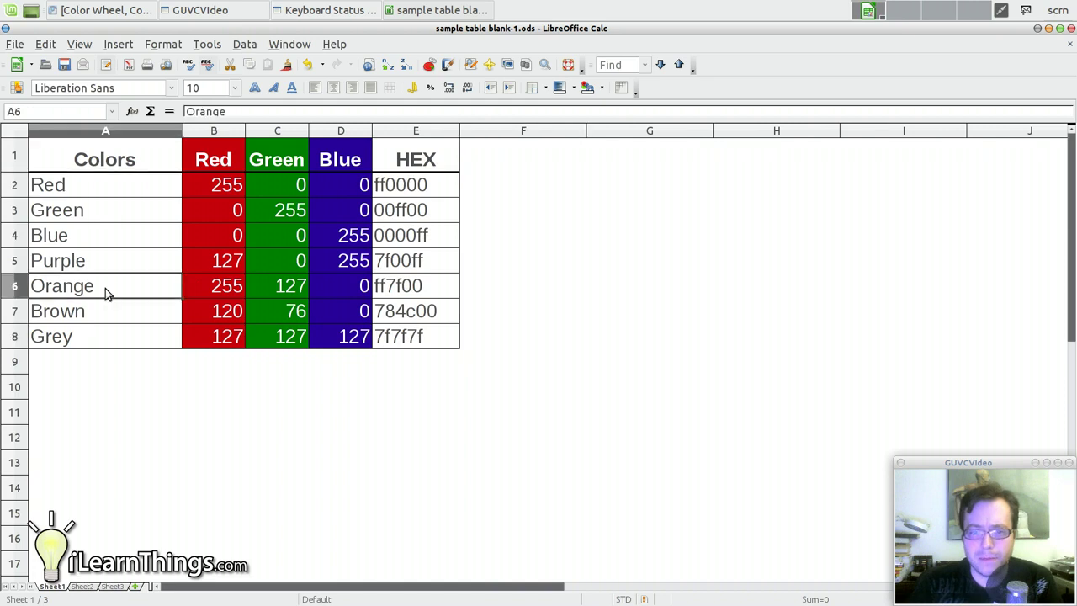
{"action": "left_click", "coordinate": [109, 313]}
{"action": "left_click", "coordinate": [100, 187]}
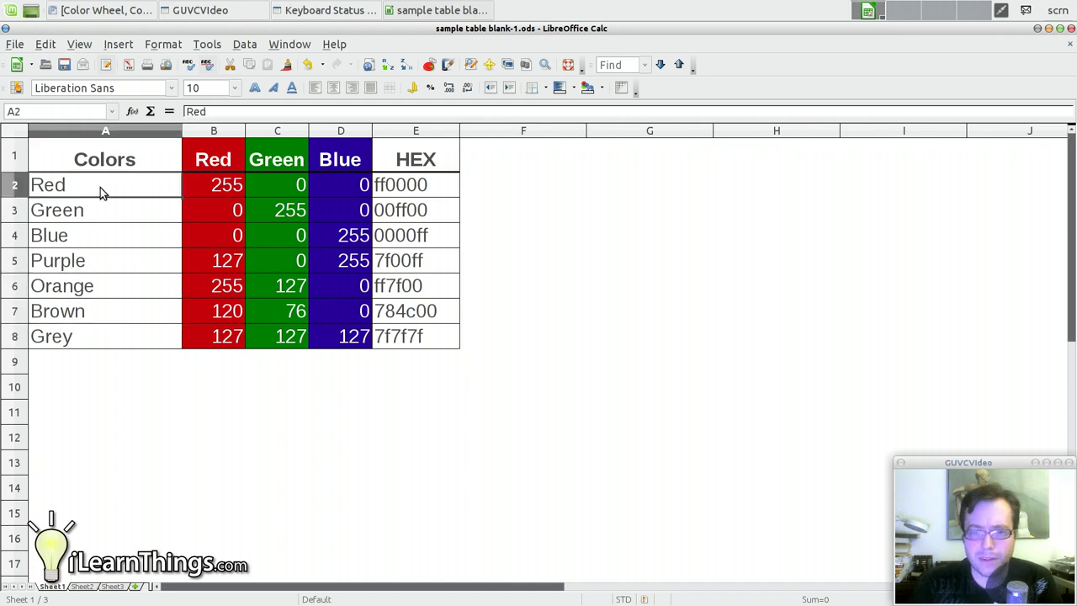
{"action": "left_click", "coordinate": [108, 286]}
{"action": "left_click", "coordinate": [122, 340]}
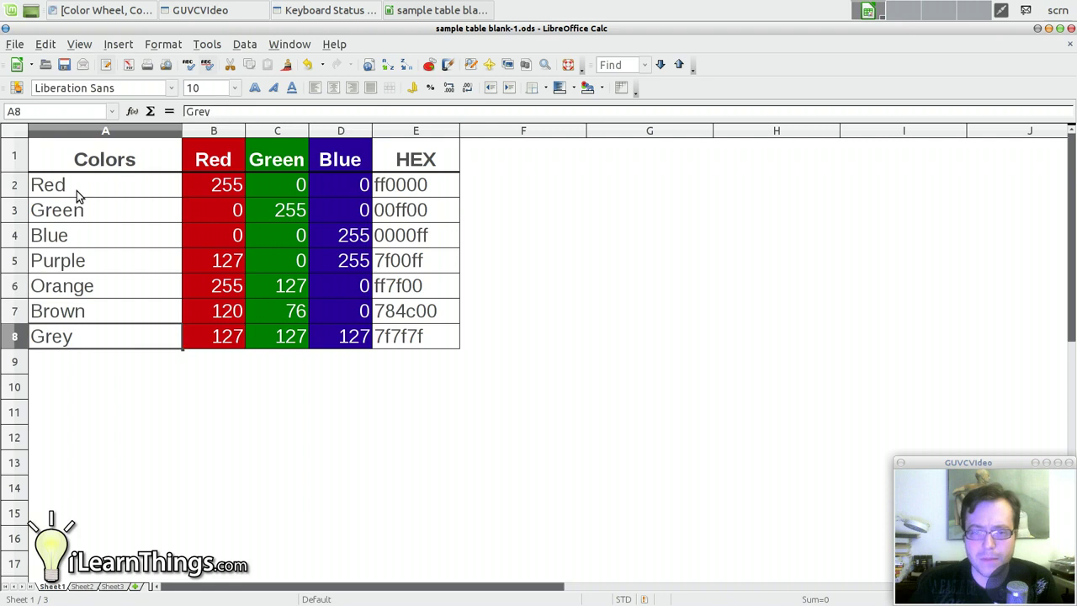
{"action": "left_click", "coordinate": [382, 191]}
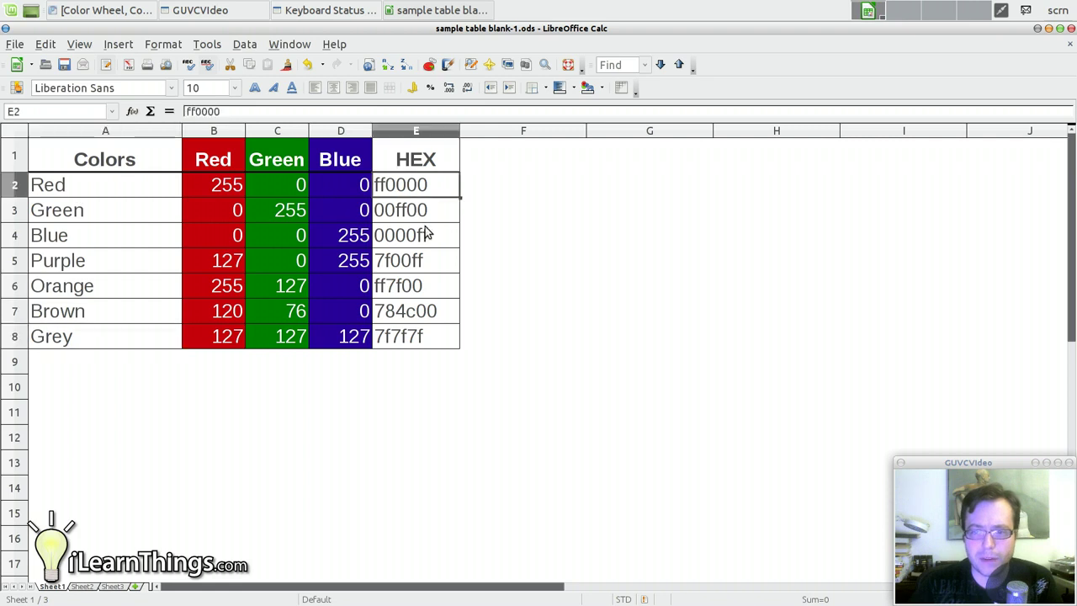
{"action": "left_click", "coordinate": [430, 343]}
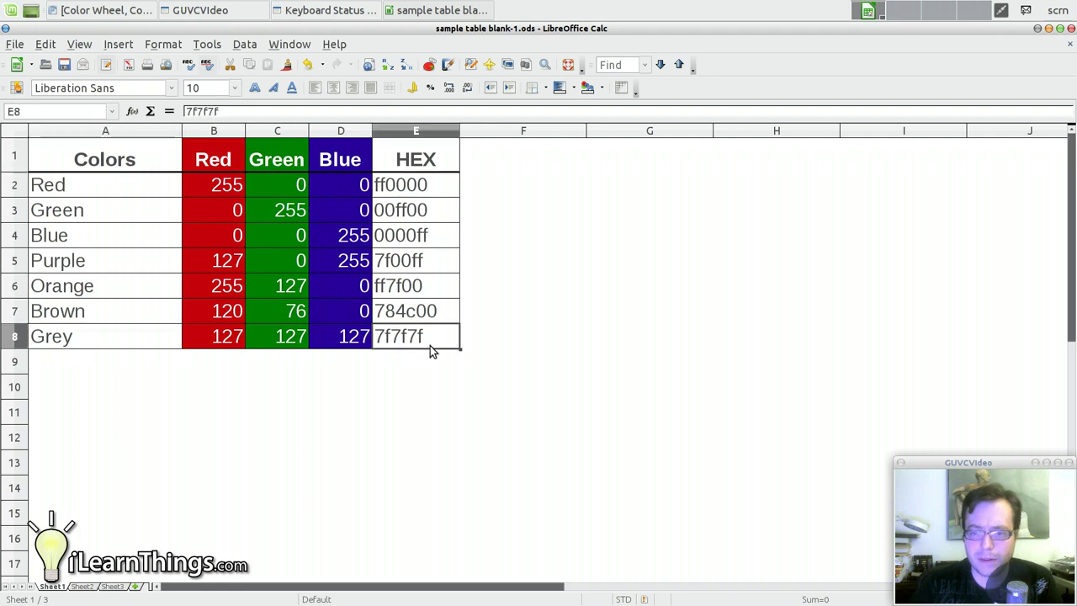
{"action": "left_click", "coordinate": [423, 193]}
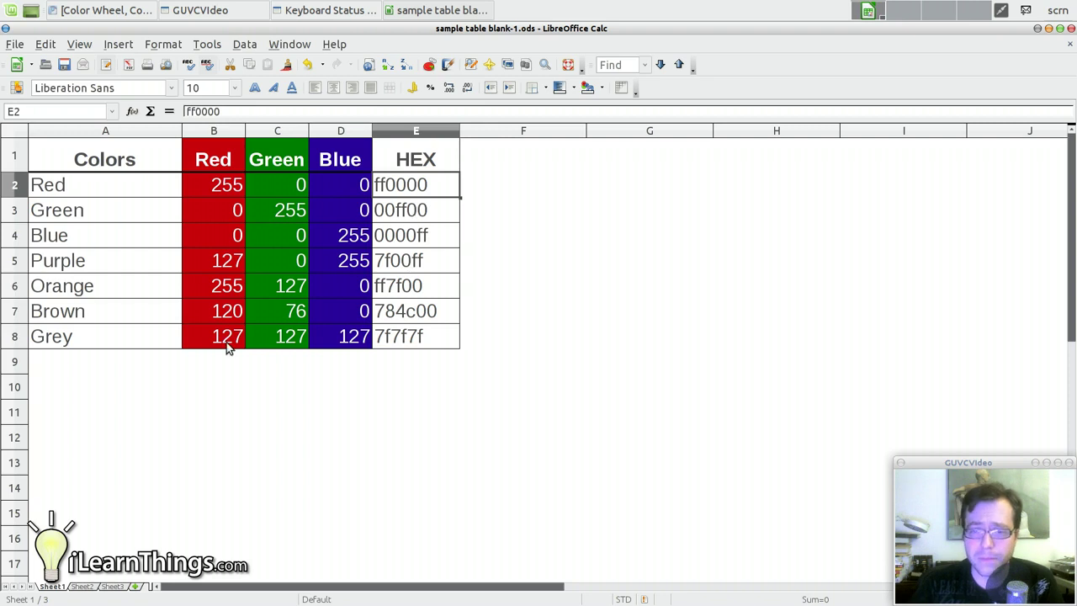
{"action": "left_click", "coordinate": [59, 291]}
{"action": "left_click", "coordinate": [411, 287]}
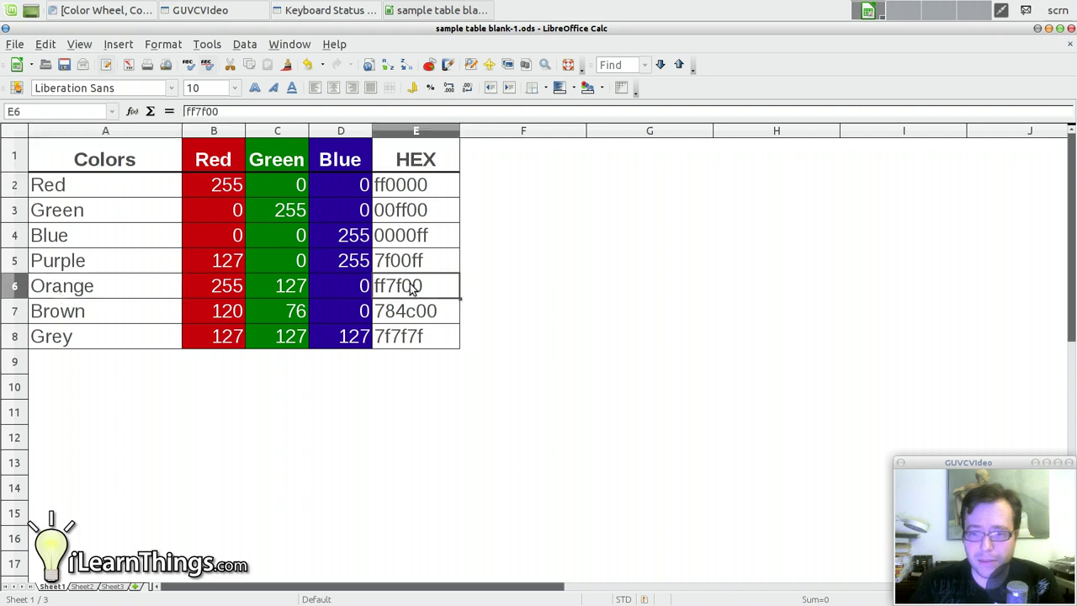
{"action": "right_click", "coordinate": [412, 288]}
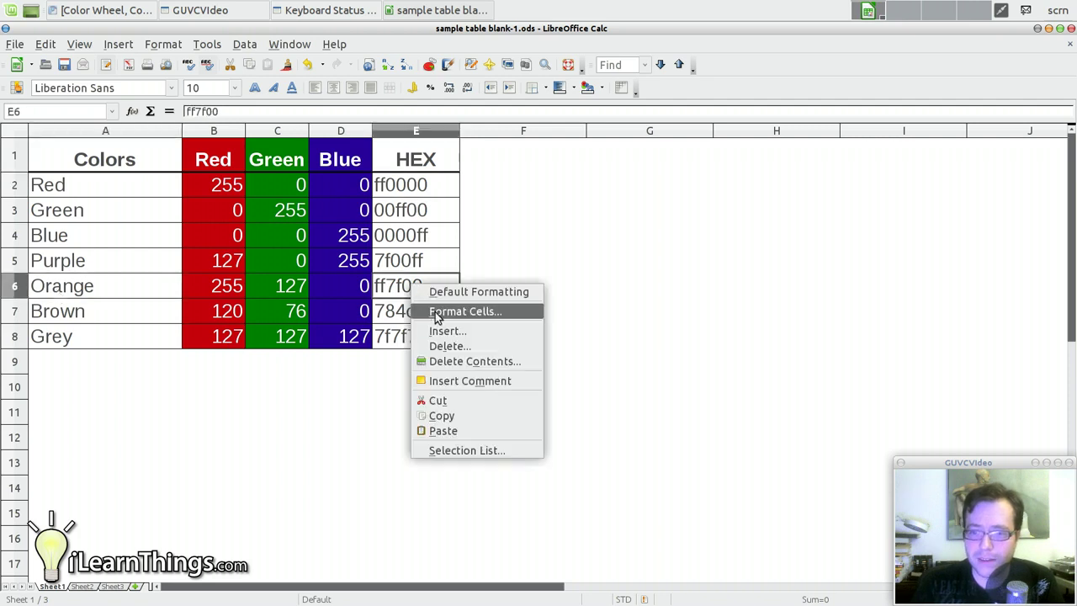
{"action": "left_click", "coordinate": [437, 313]}
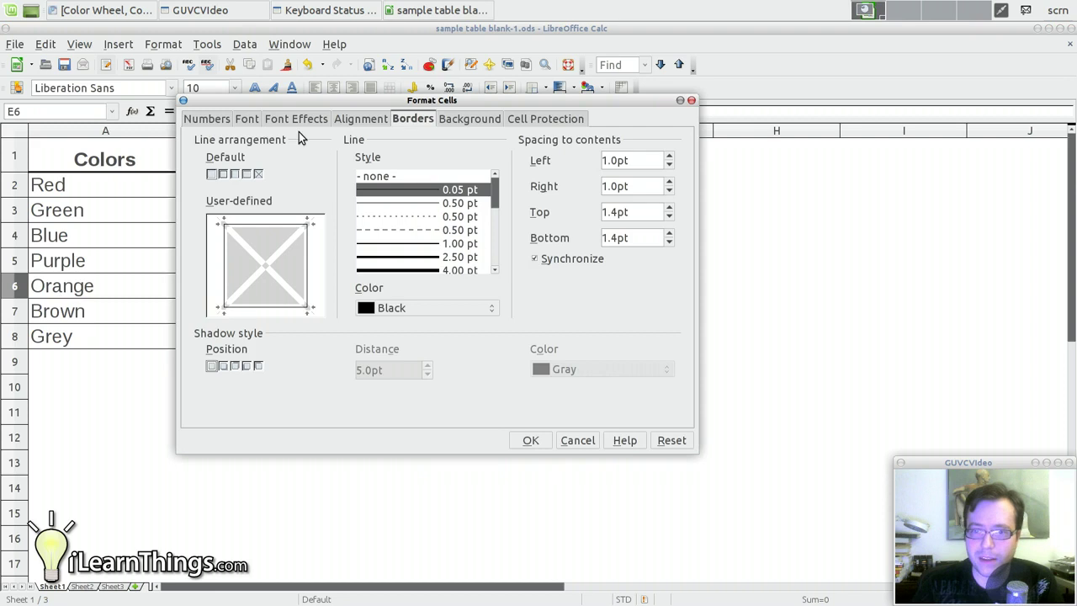
{"action": "left_click", "coordinate": [469, 120]}
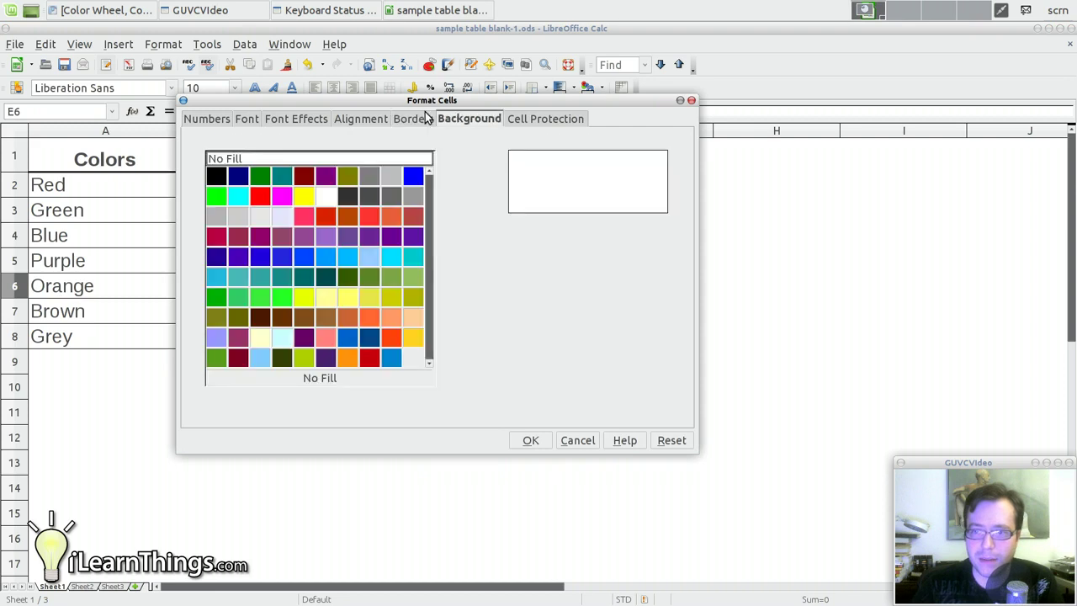
{"action": "left_click_drag", "start_coordinate": [439, 105], "coordinate": [485, 111]}
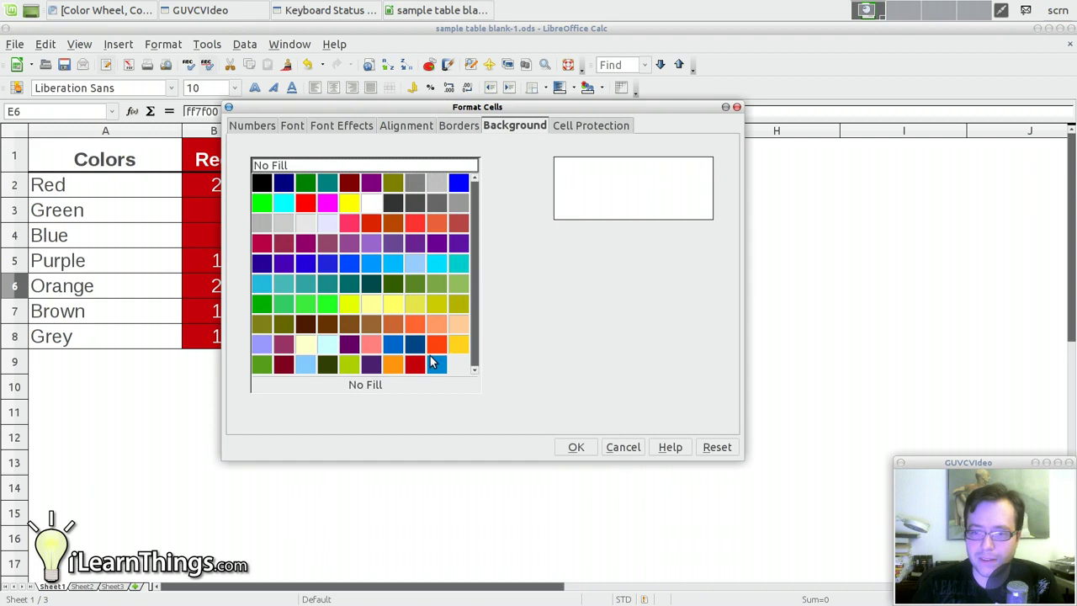
{"action": "left_click", "coordinate": [619, 447]}
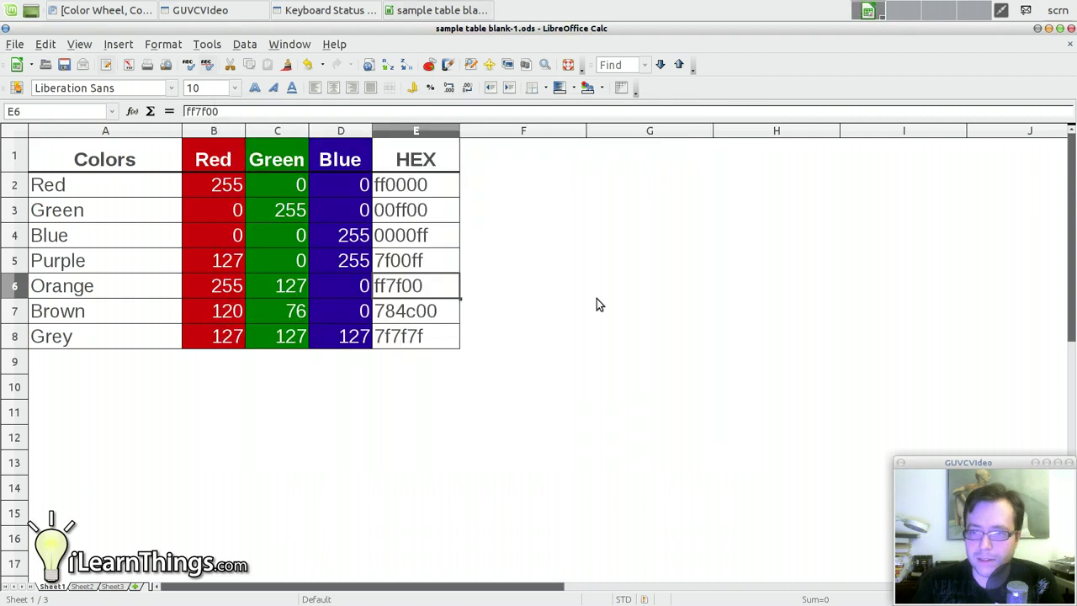
{"action": "left_click", "coordinate": [572, 88]}
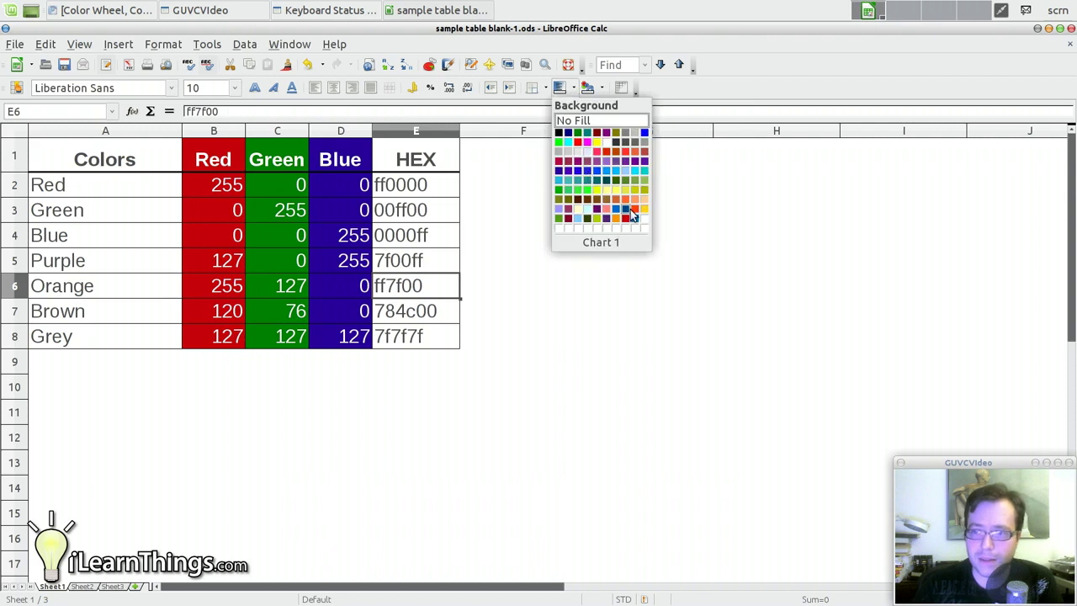
{"action": "left_click", "coordinate": [544, 332]}
Give cell E6 (ff7f00) an orange-red background through Format Cells > Background.
{"action": "right_click", "coordinate": [430, 290]}
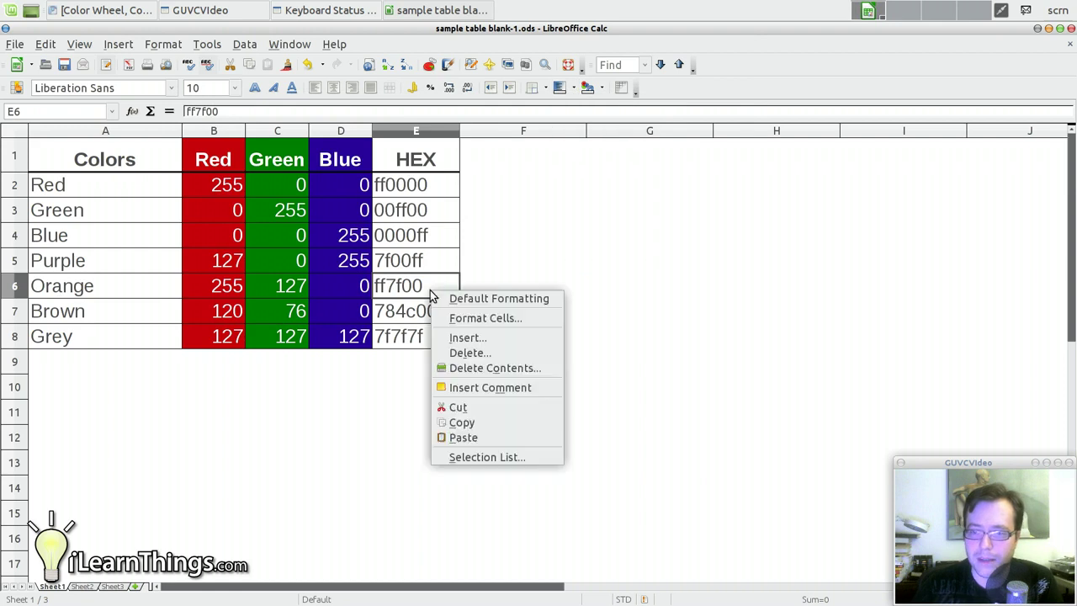
{"action": "left_click", "coordinate": [486, 318]}
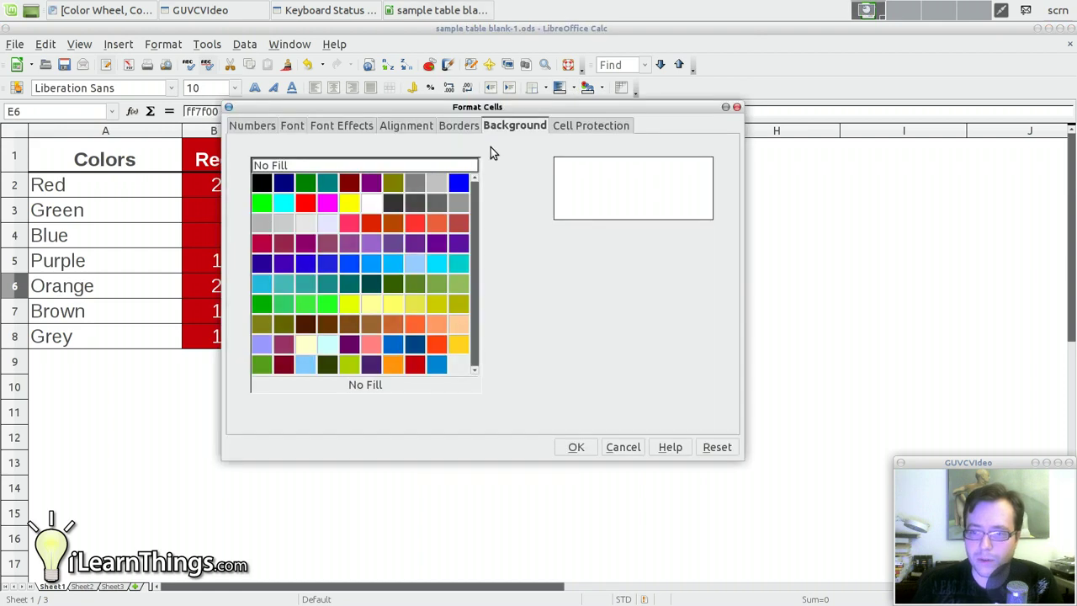
{"action": "left_click", "coordinate": [436, 345]}
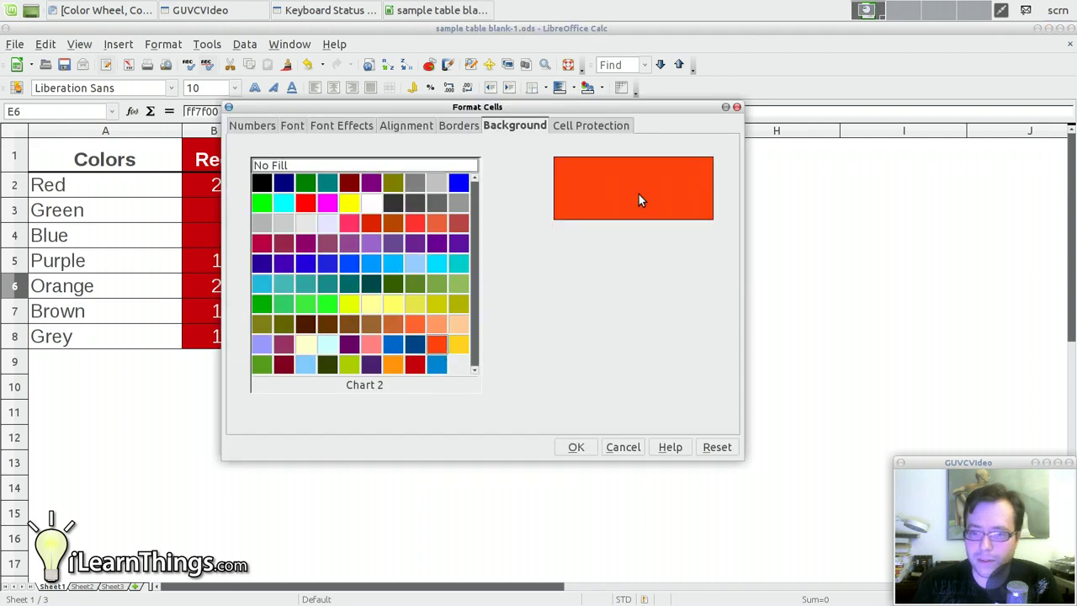
{"action": "left_click", "coordinate": [577, 445]}
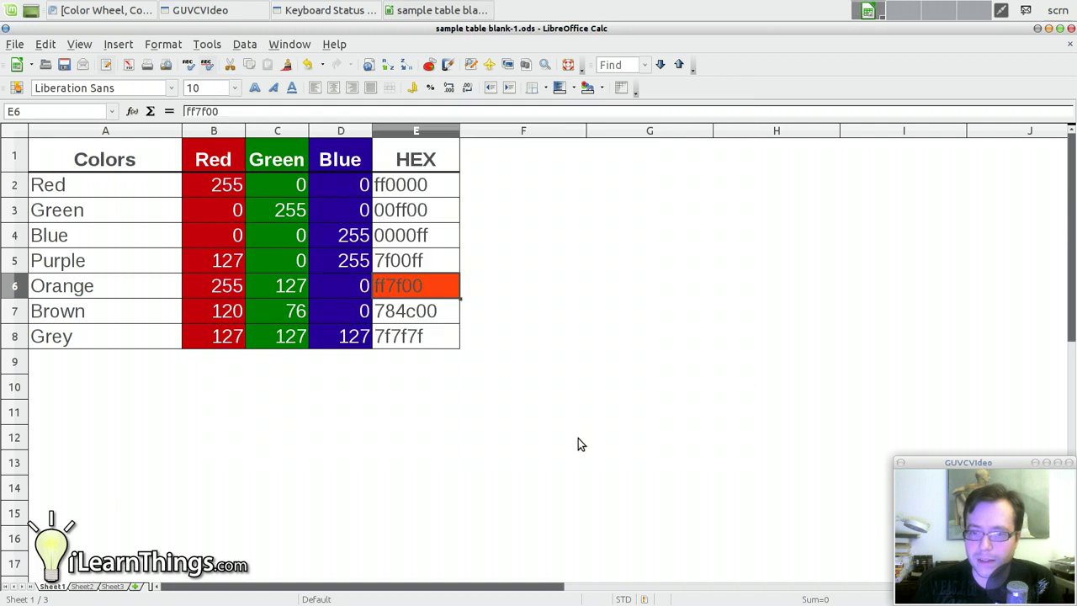
{"action": "left_click", "coordinate": [578, 444]}
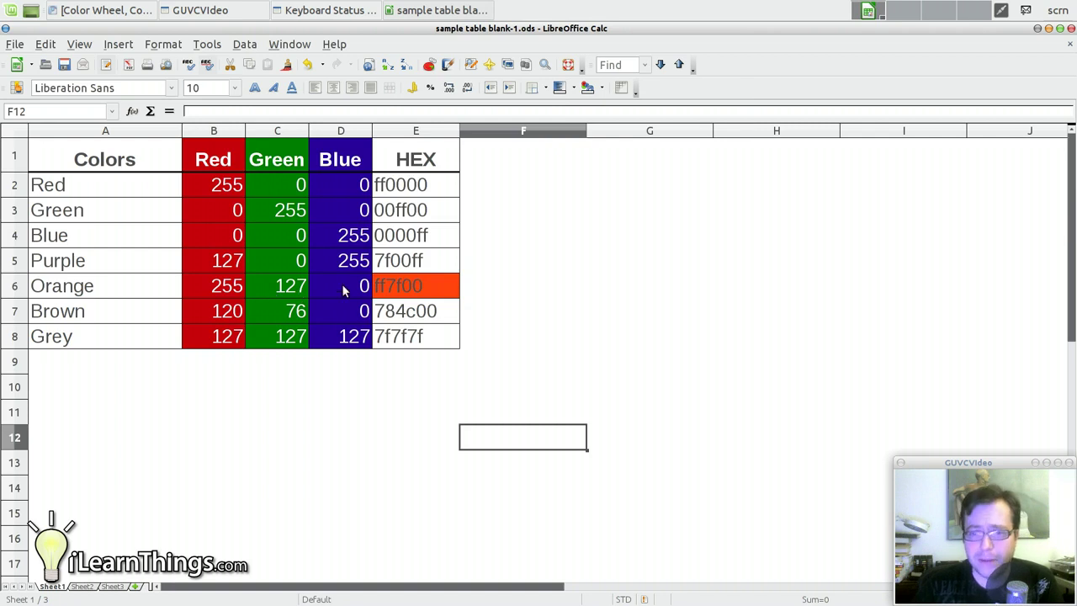
{"action": "left_click", "coordinate": [406, 294]}
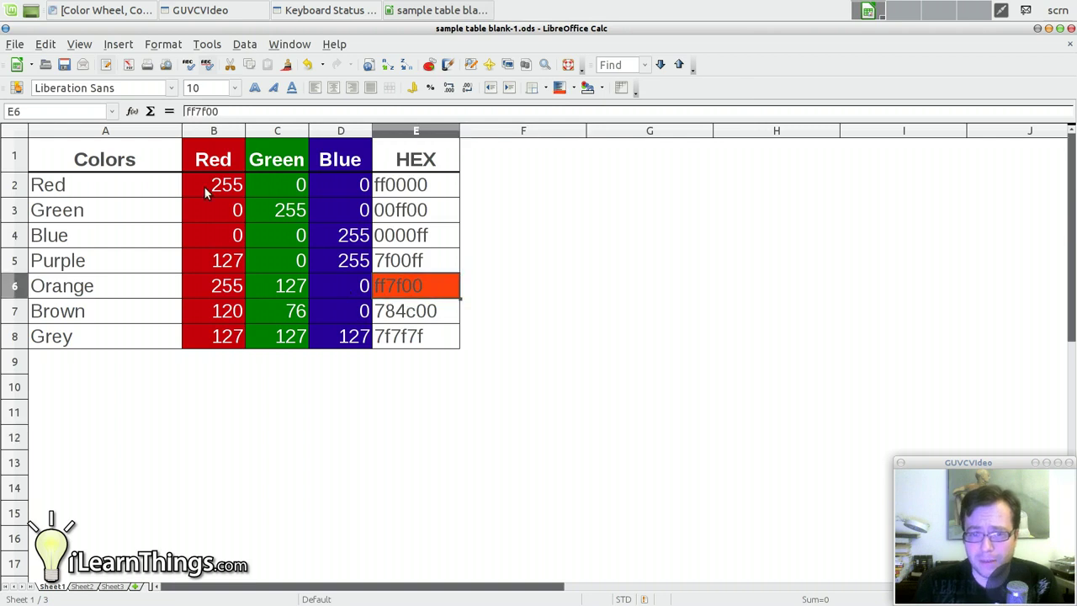
{"action": "left_click", "coordinate": [572, 89]}
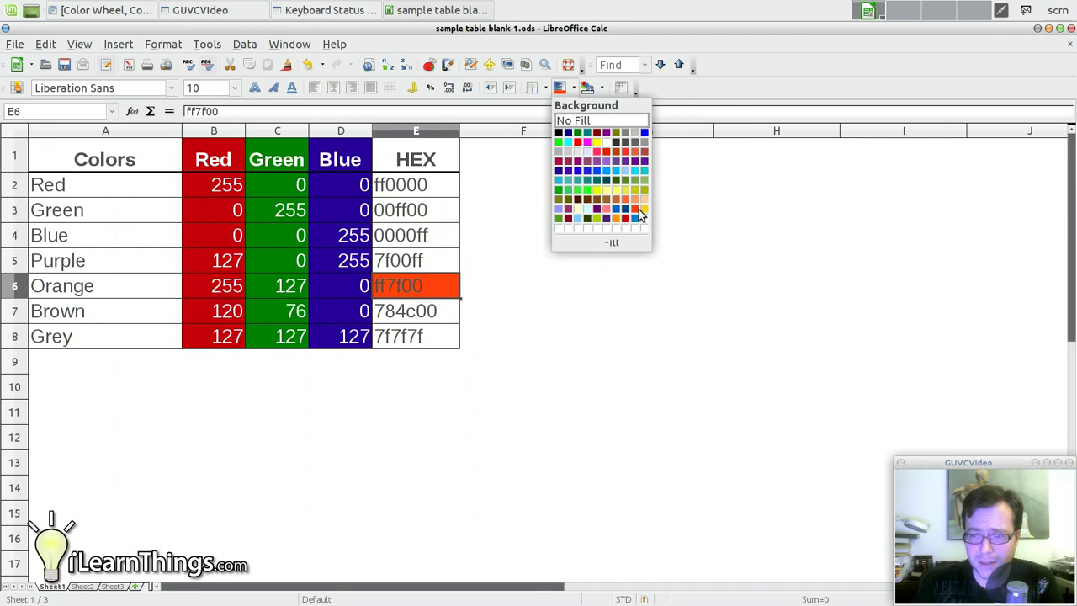
{"action": "left_click", "coordinate": [638, 209]}
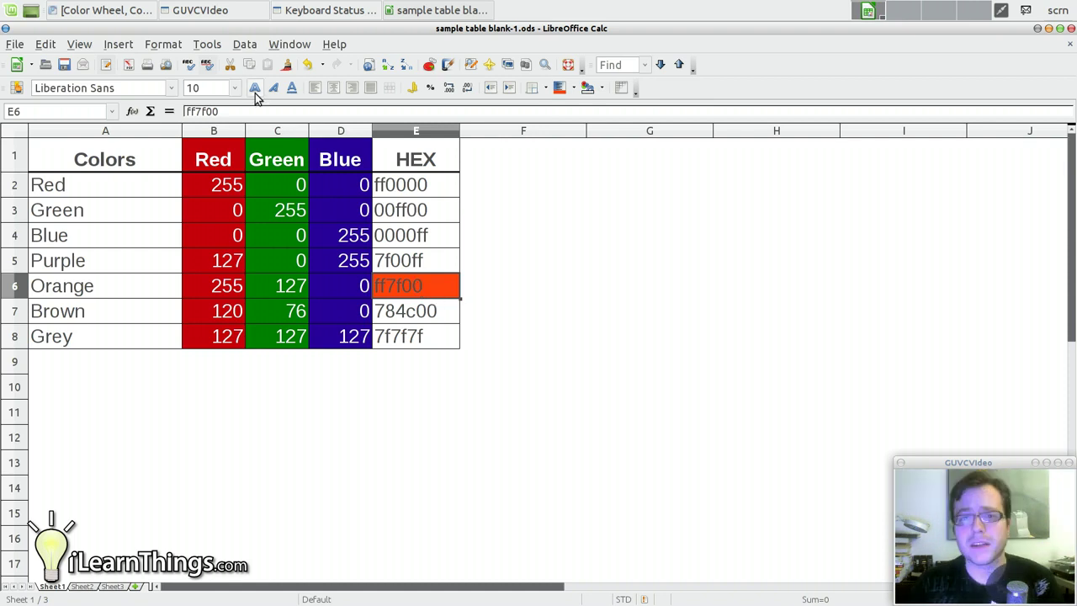
Open the Colors page of the LibreOffice Options dialog.
{"action": "left_click", "coordinate": [206, 46]}
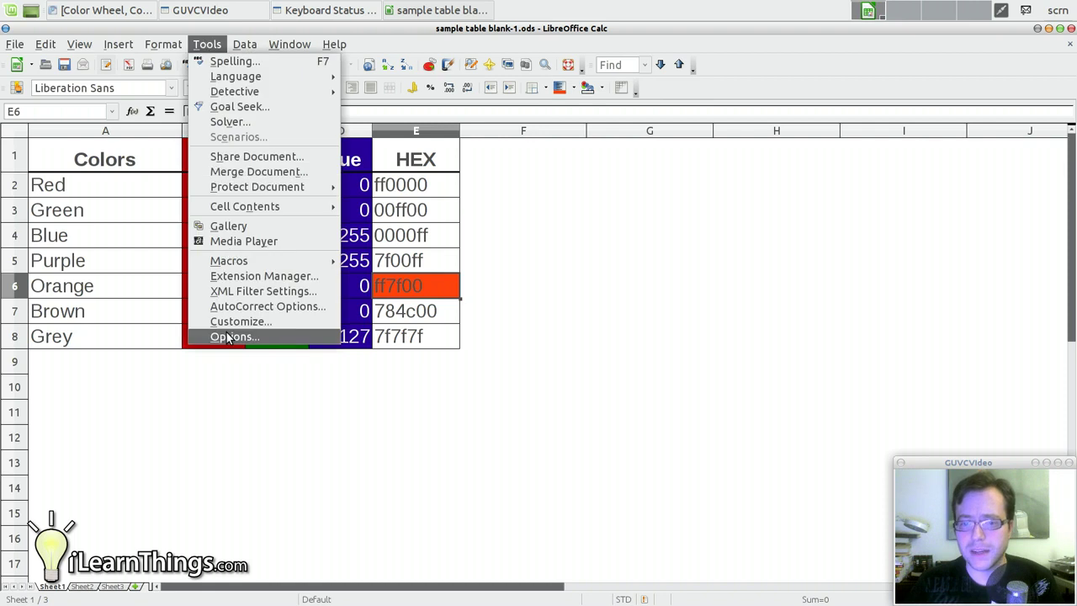
{"action": "left_click", "coordinate": [228, 337]}
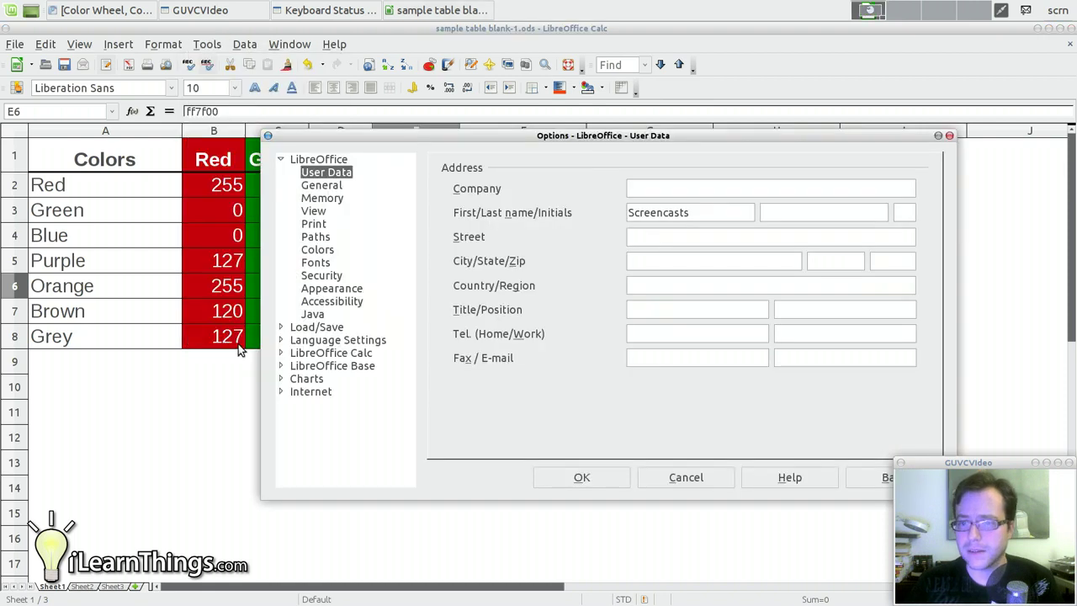
{"action": "left_click_drag", "start_coordinate": [412, 141], "coordinate": [239, 85]}
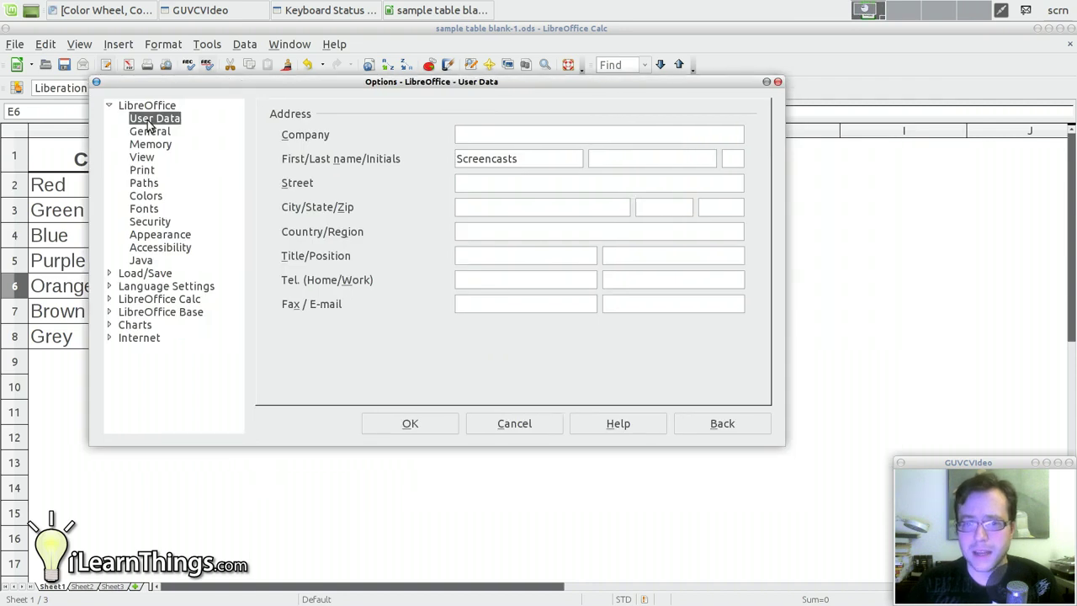
{"action": "left_click", "coordinate": [146, 198]}
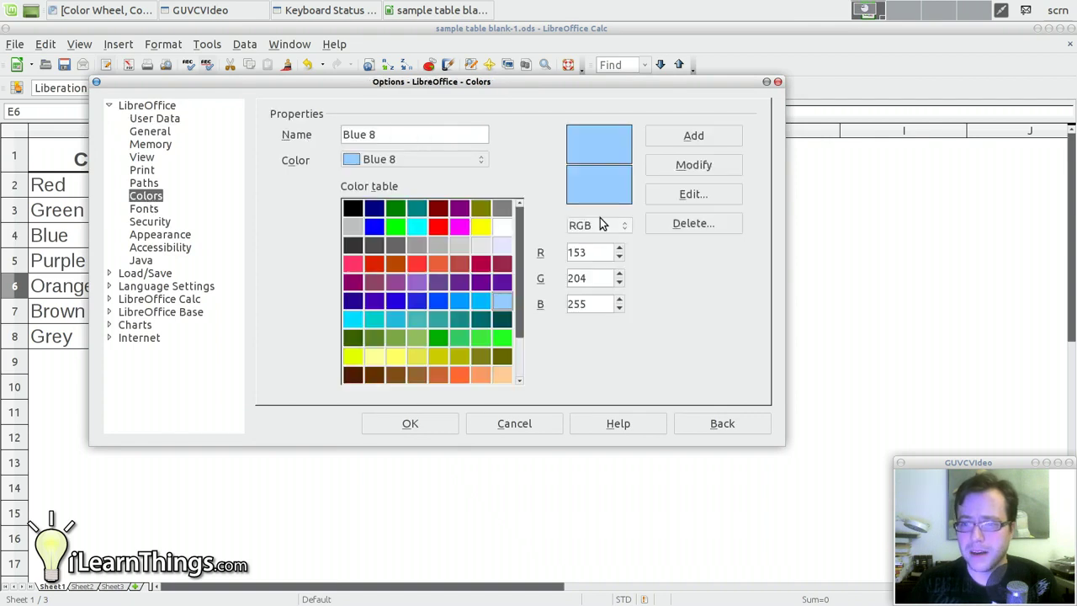
{"action": "left_click_drag", "start_coordinate": [517, 240], "coordinate": [525, 331]}
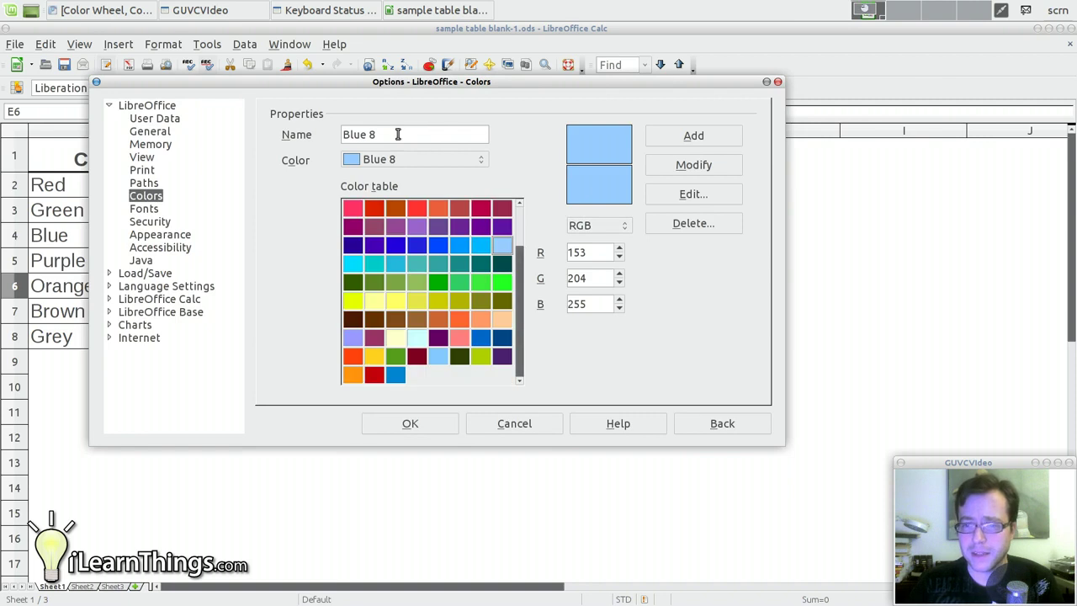
{"action": "left_click_drag", "start_coordinate": [332, 81], "coordinate": [408, 101]}
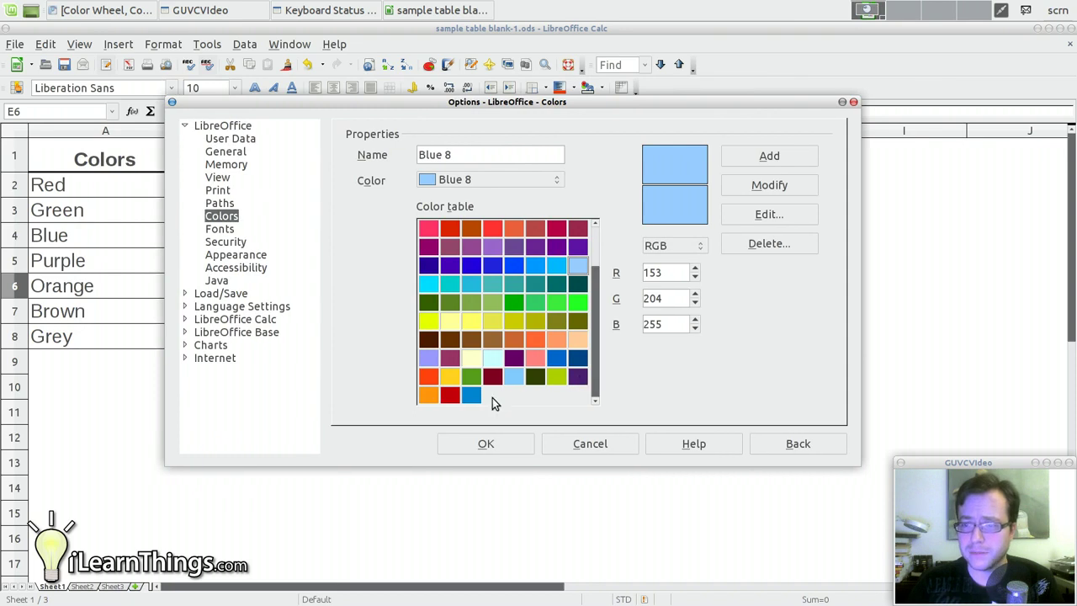
Name the new colour Tutorial Orange with RGB values 255, 127, 0.
{"action": "left_click_drag", "start_coordinate": [459, 155], "coordinate": [370, 153]}
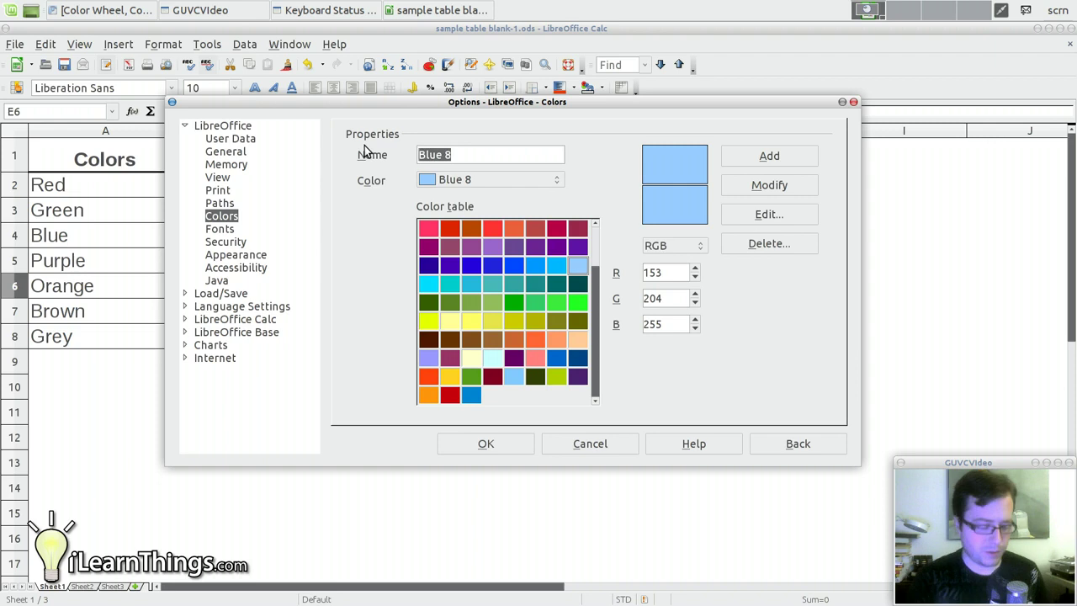
{"action": "type", "text": "Tutori"}
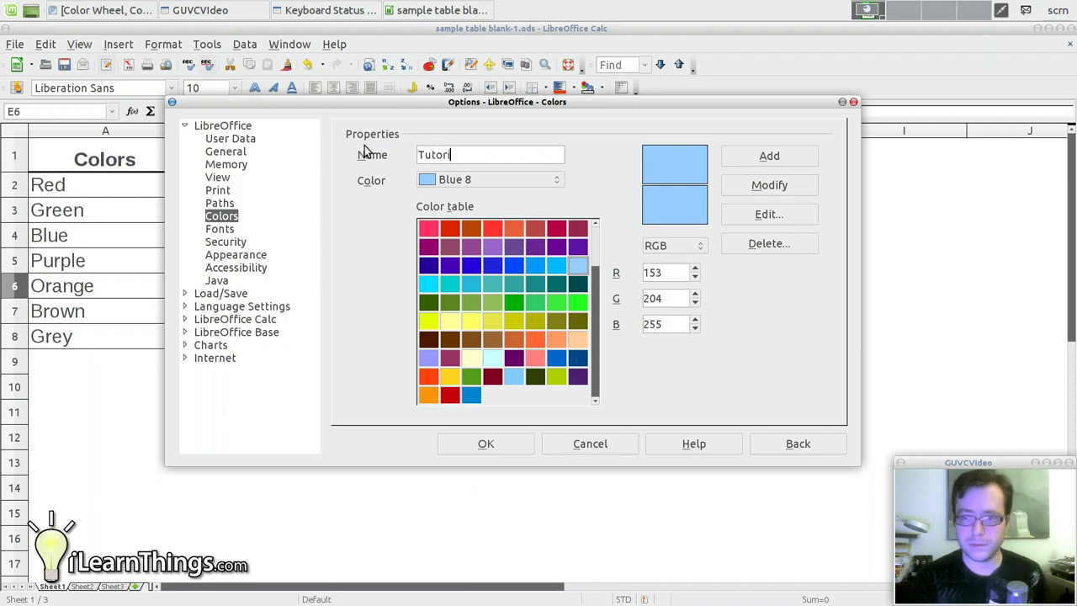
{"action": "type", "text": "al Orange"}
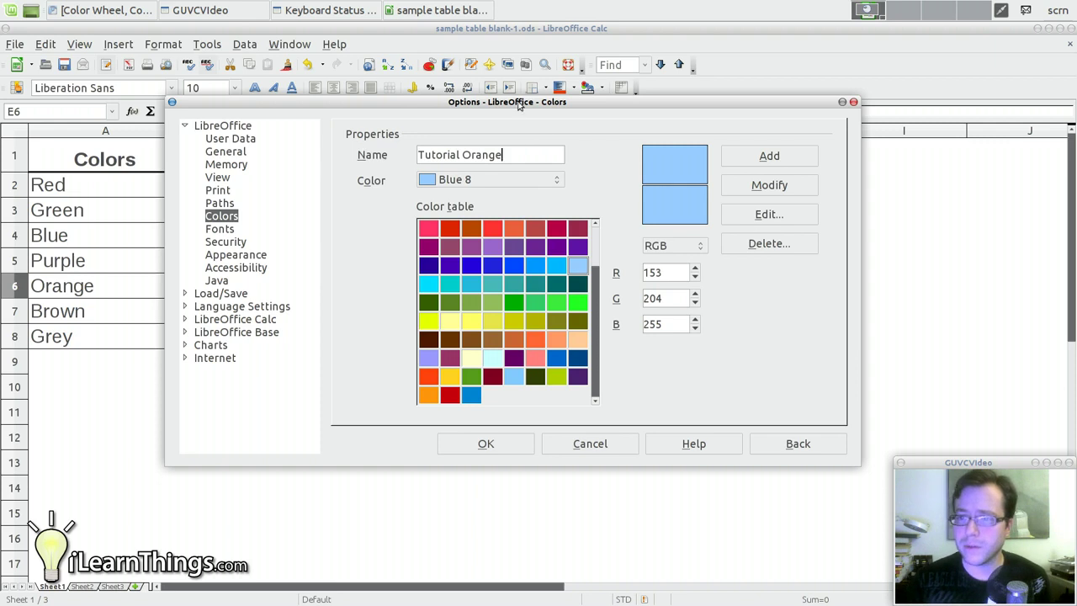
{"action": "left_click_drag", "start_coordinate": [487, 102], "coordinate": [692, 43]}
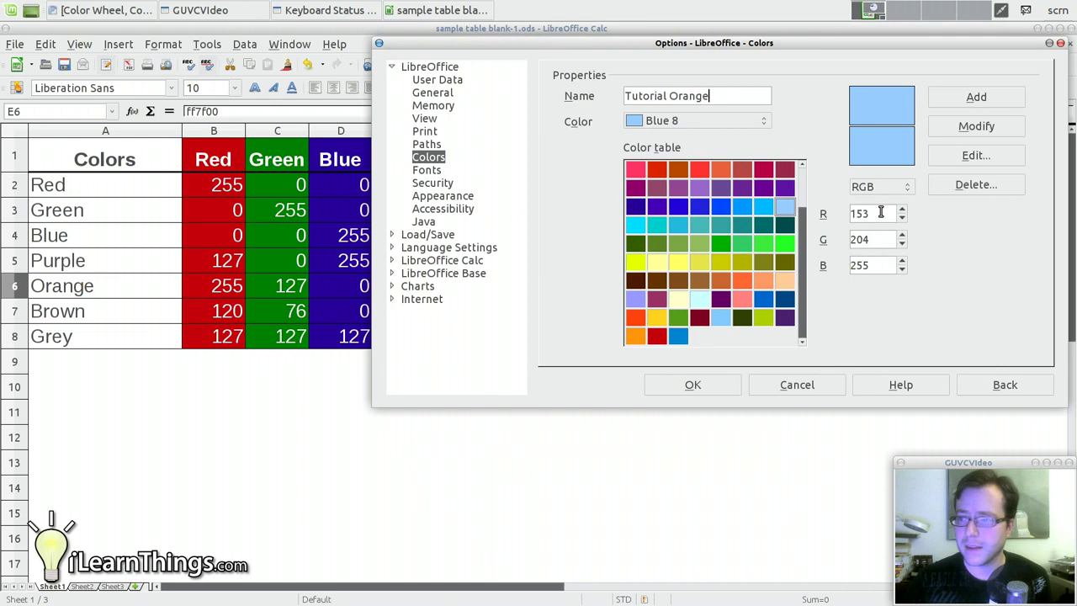
{"action": "left_click_drag", "start_coordinate": [880, 212], "coordinate": [848, 216]}
{"action": "type", "text": "255"}
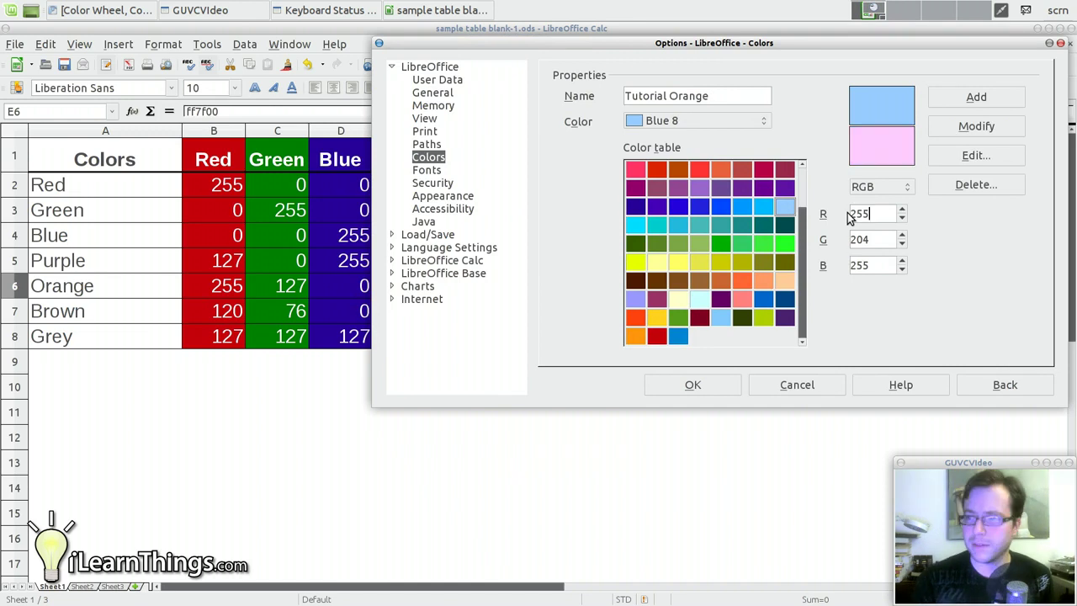
{"action": "key", "text": "Tab"}
{"action": "type", "text": "127"}
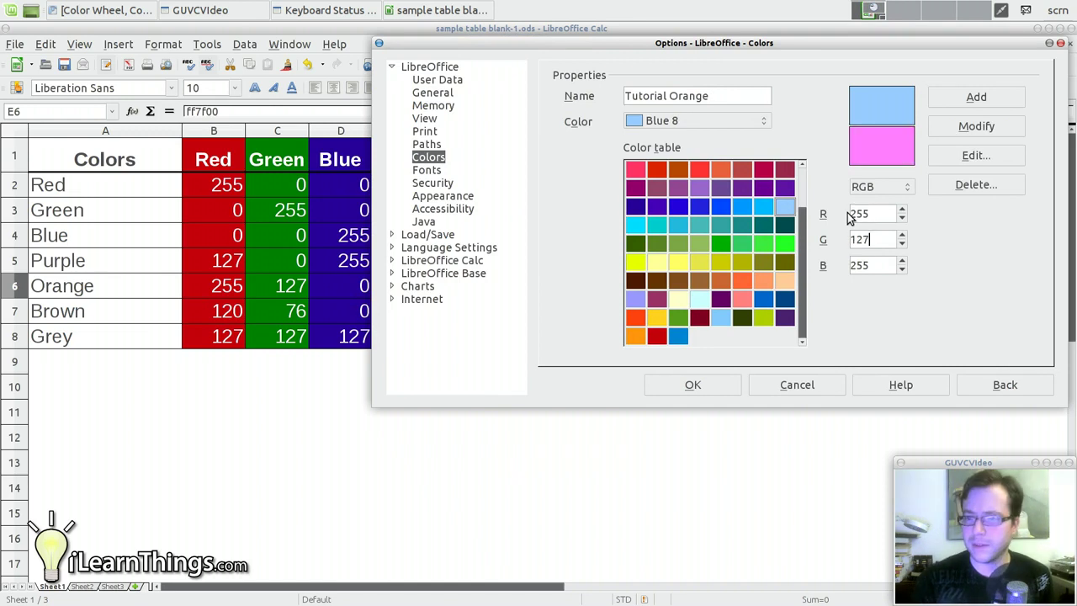
{"action": "key", "text": "Tab"}
{"action": "type", "text": "0"}
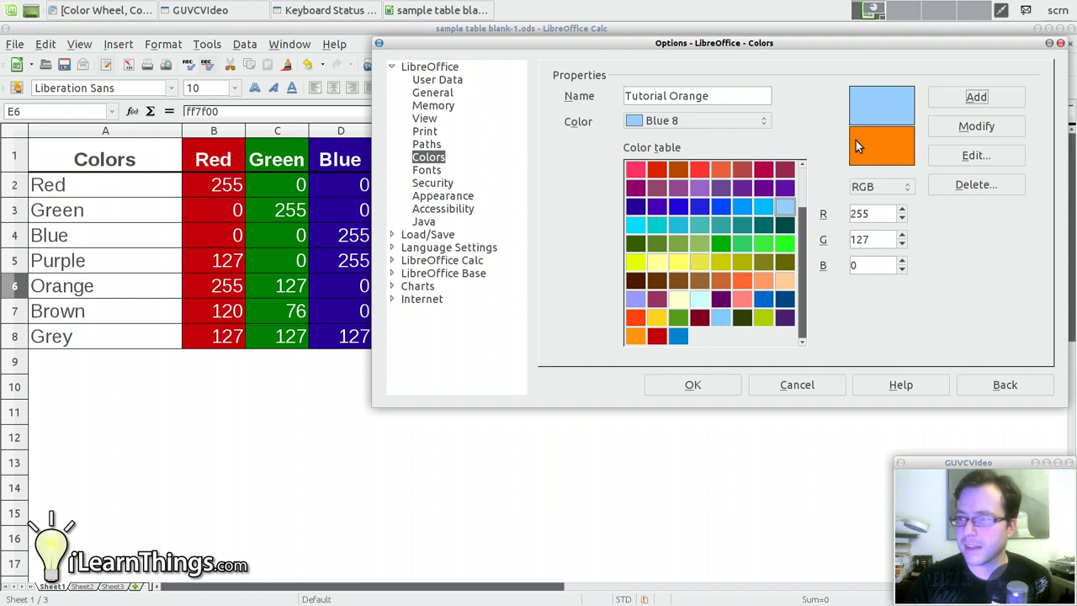
Add Tutorial Orange to the colour table and close Options.
{"action": "left_click", "coordinate": [769, 122]}
{"action": "left_click", "coordinate": [769, 123]}
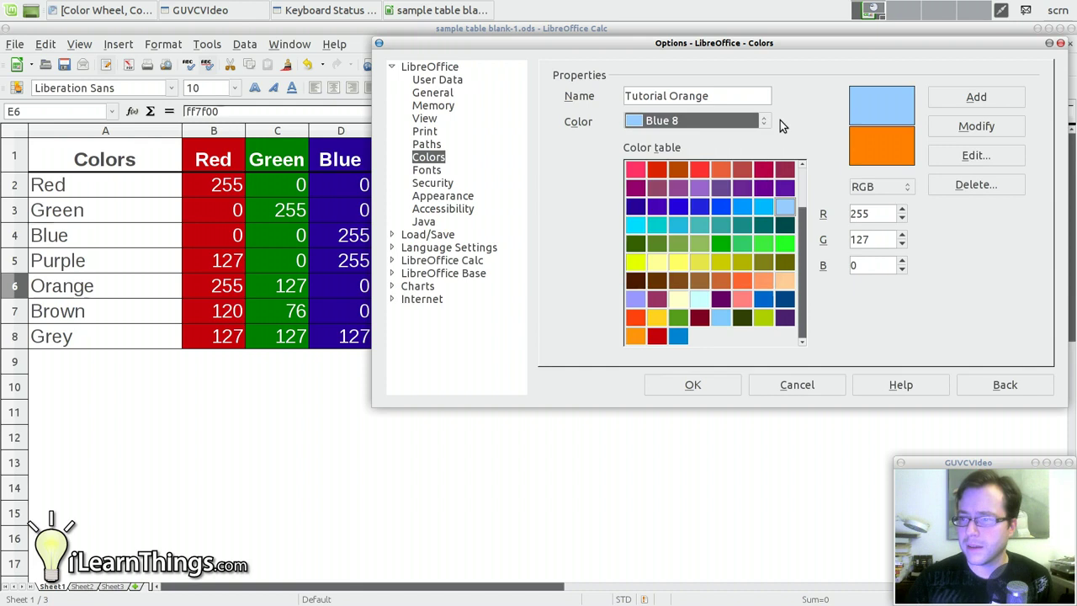
{"action": "left_click", "coordinate": [976, 98]}
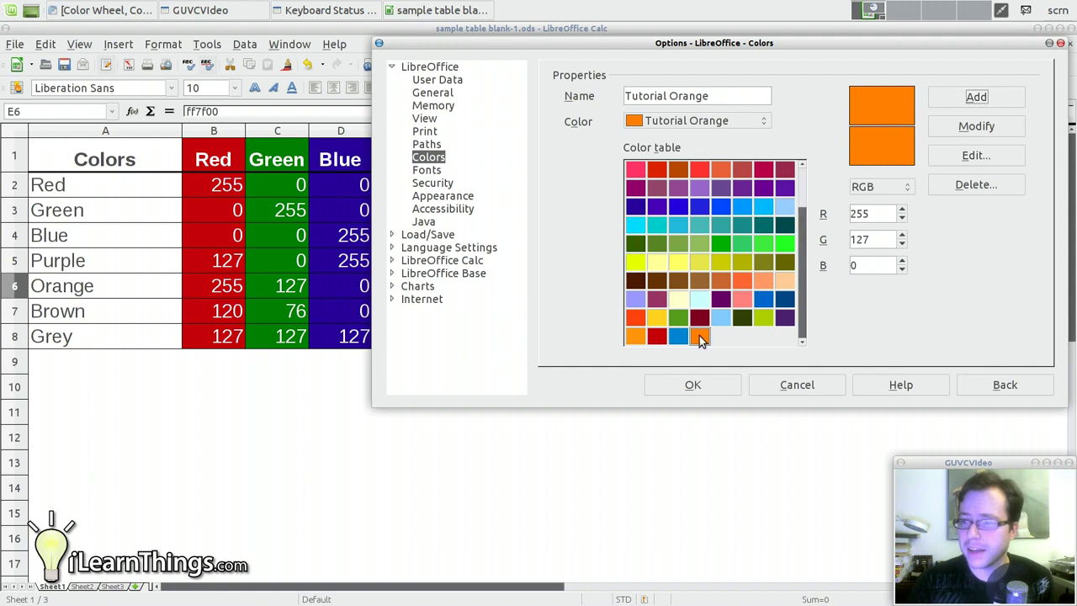
{"action": "left_click", "coordinate": [694, 384]}
Fill HEX cell E6 (ff7f00) with the Tutorial Orange swatch, then select Brown cell E7.
{"action": "left_click", "coordinate": [696, 382]}
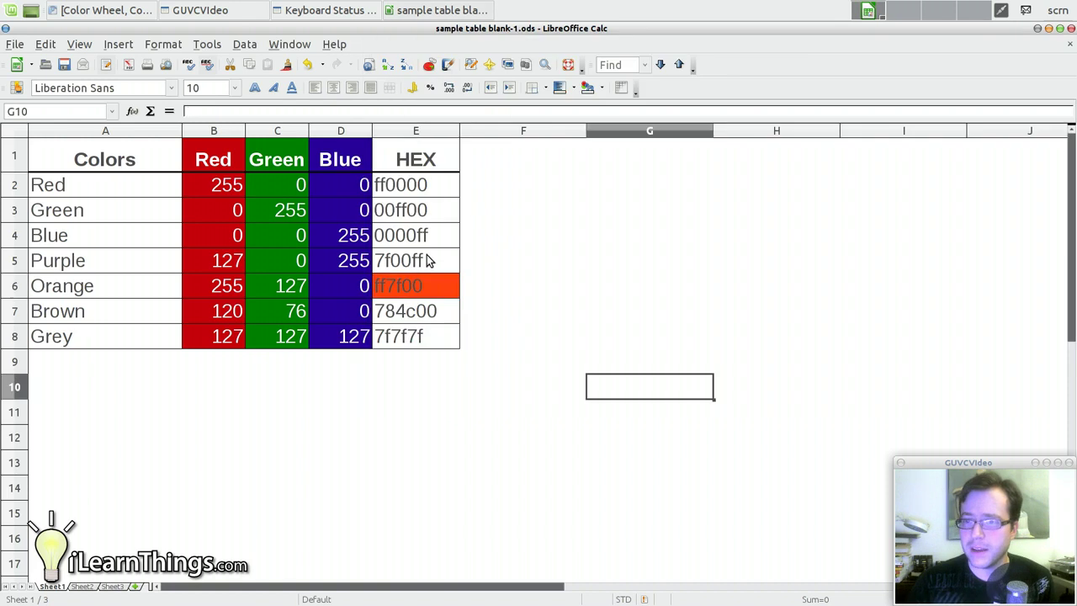
{"action": "left_click", "coordinate": [420, 286]}
{"action": "left_click", "coordinate": [574, 91]}
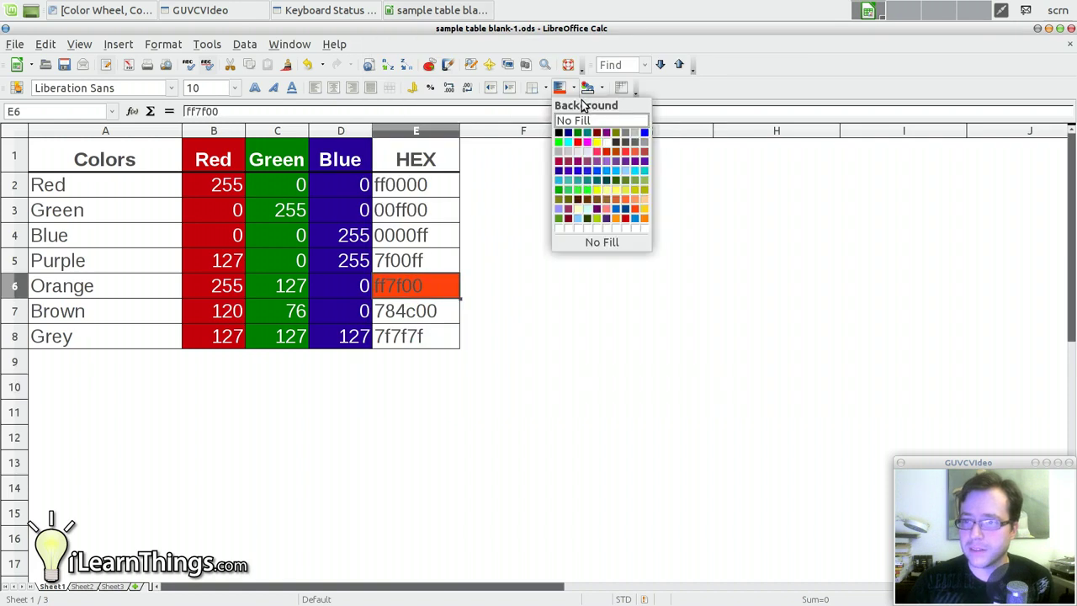
{"action": "left_click", "coordinate": [647, 221]}
{"action": "left_click", "coordinate": [648, 337]}
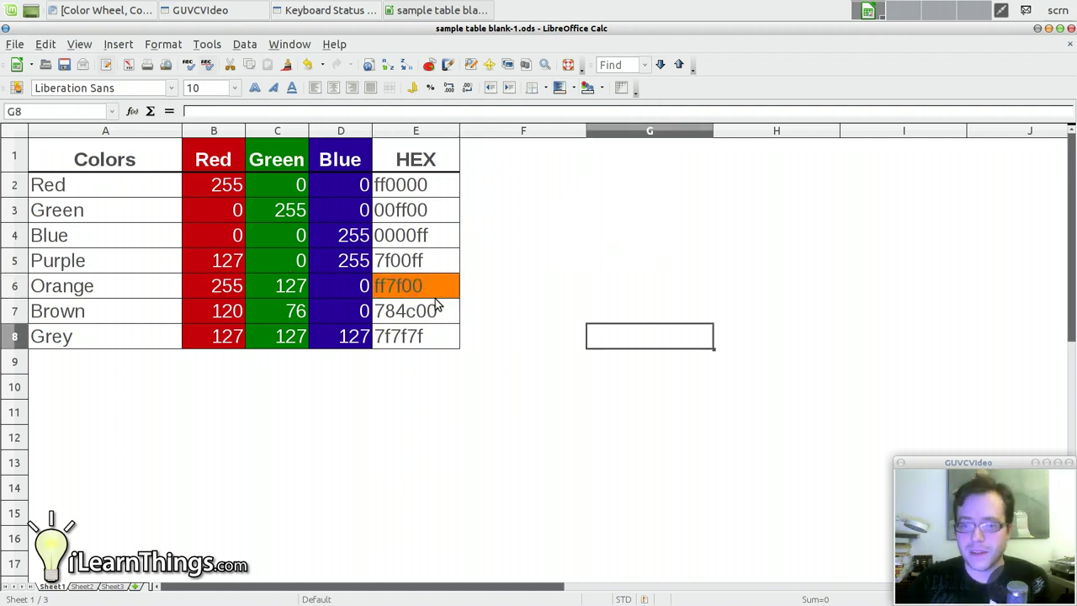
{"action": "left_click", "coordinate": [395, 292]}
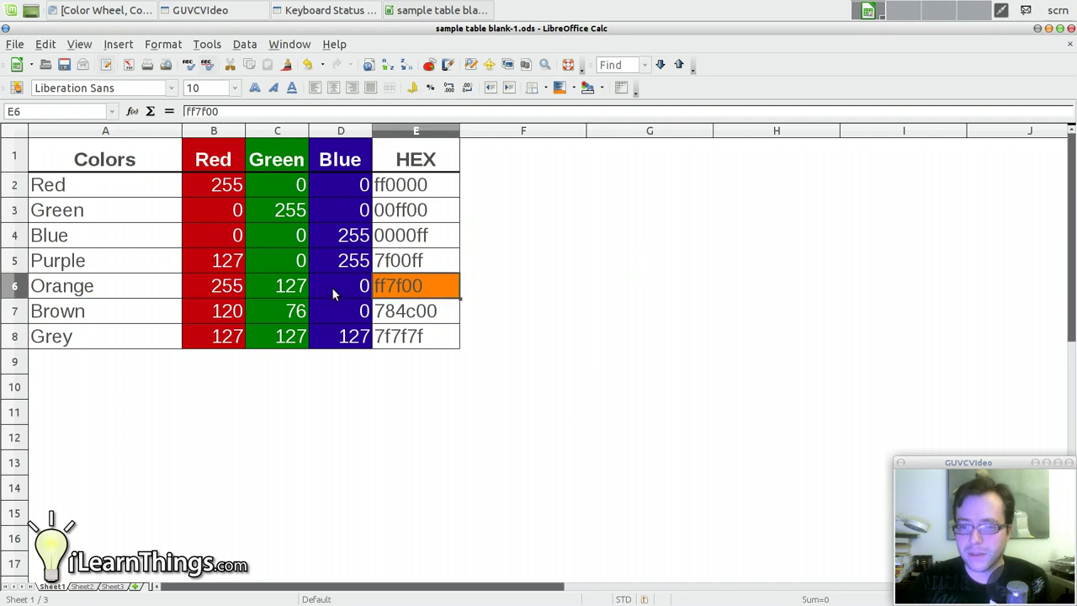
{"action": "left_click", "coordinate": [442, 316]}
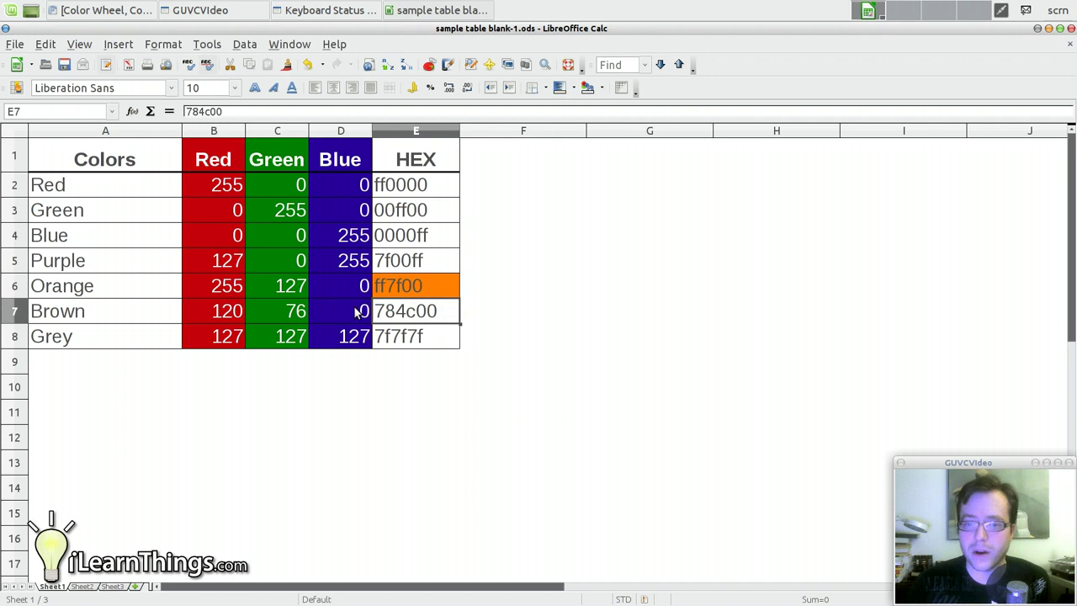
Enter Tutorial Brown with RGB 120, 76, 0 in Colors options, close without adding, then show background colours.
{"action": "left_click", "coordinate": [211, 46]}
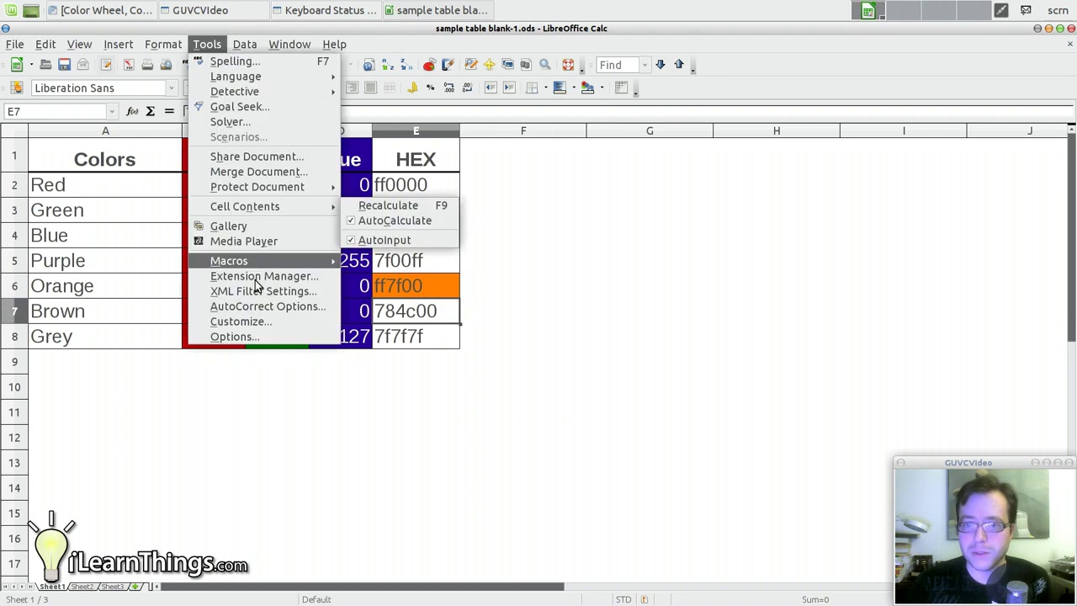
{"action": "left_click", "coordinate": [232, 336]}
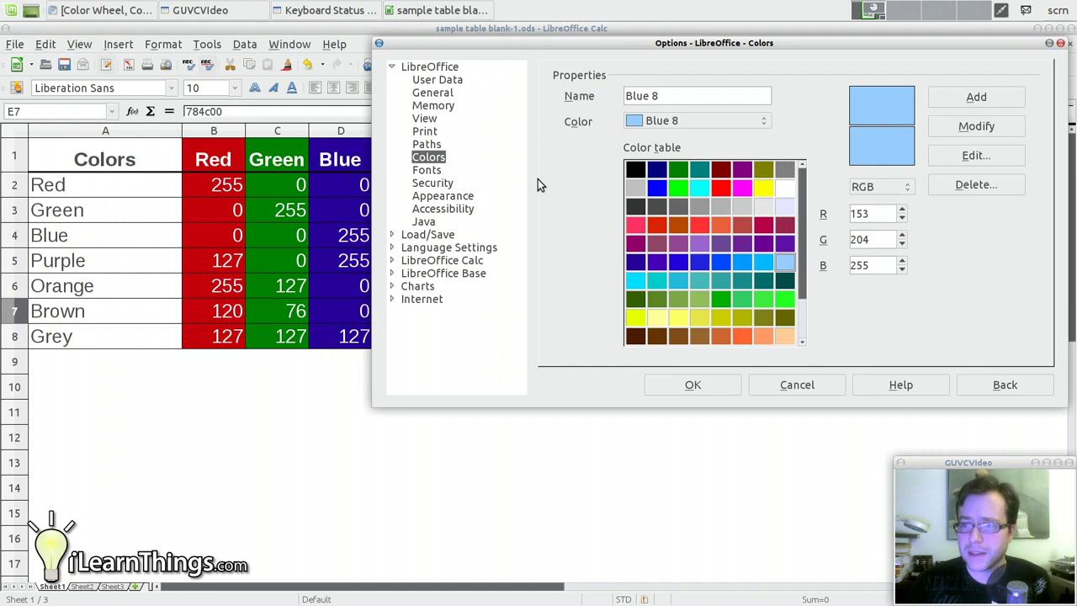
{"action": "triple_click", "coordinate": [607, 96]}
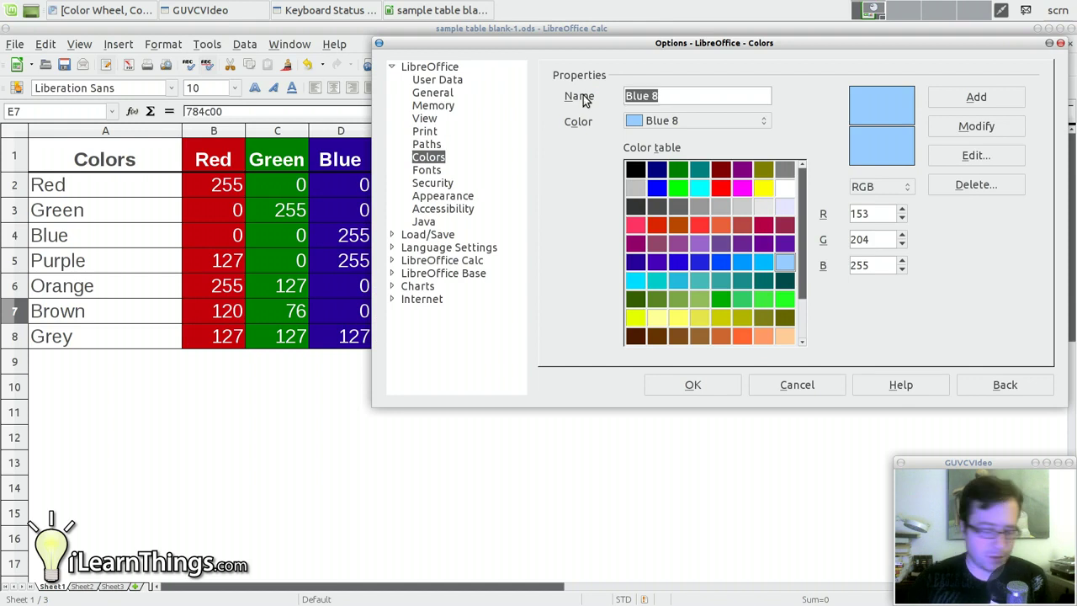
{"action": "type", "text": "Tutorial Brown"}
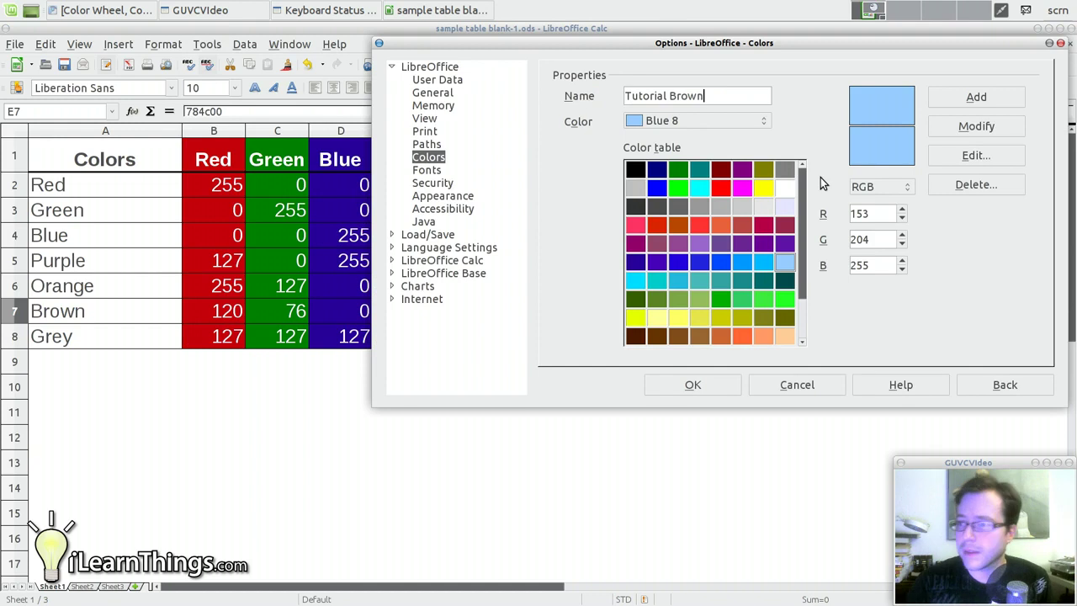
{"action": "left_click_drag", "start_coordinate": [877, 212], "coordinate": [810, 210]}
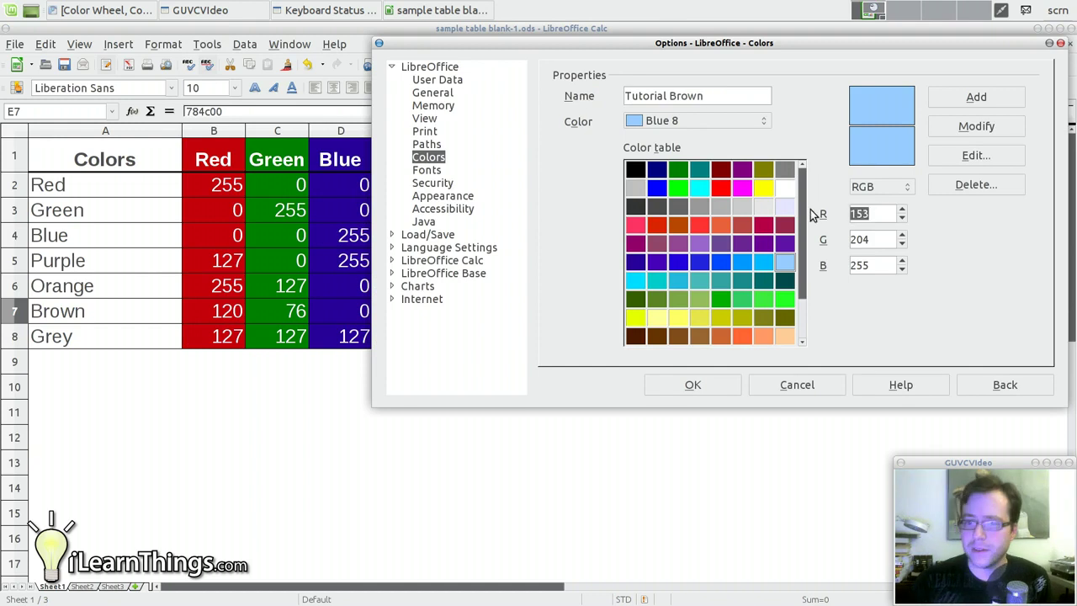
{"action": "type", "text": "120"}
{"action": "key", "text": "Tab"}
{"action": "type", "text": "76"}
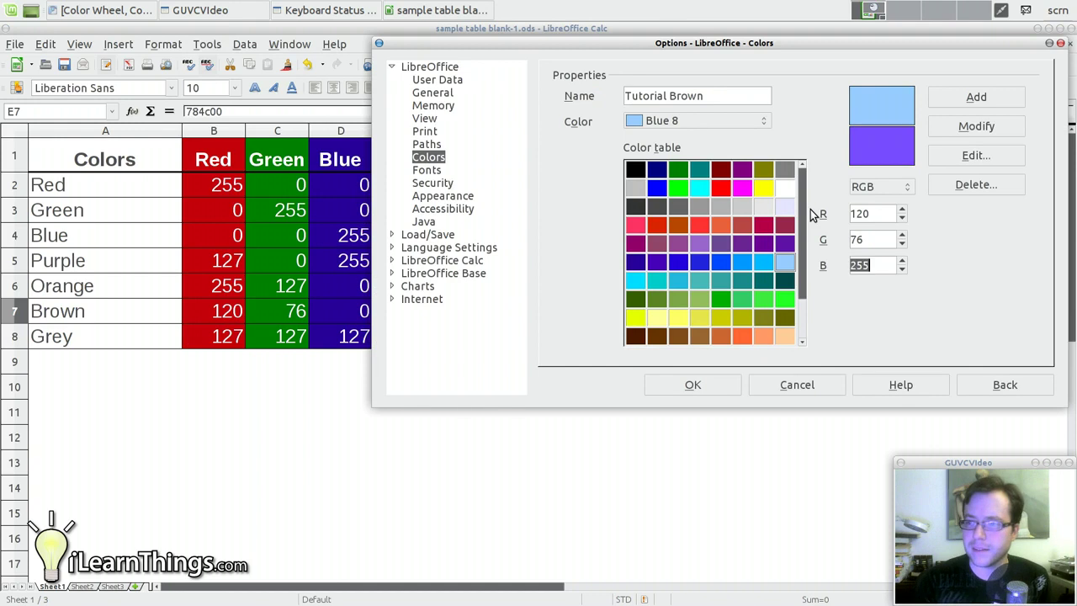
{"action": "key", "text": "Tab"}
{"action": "type", "text": "0"}
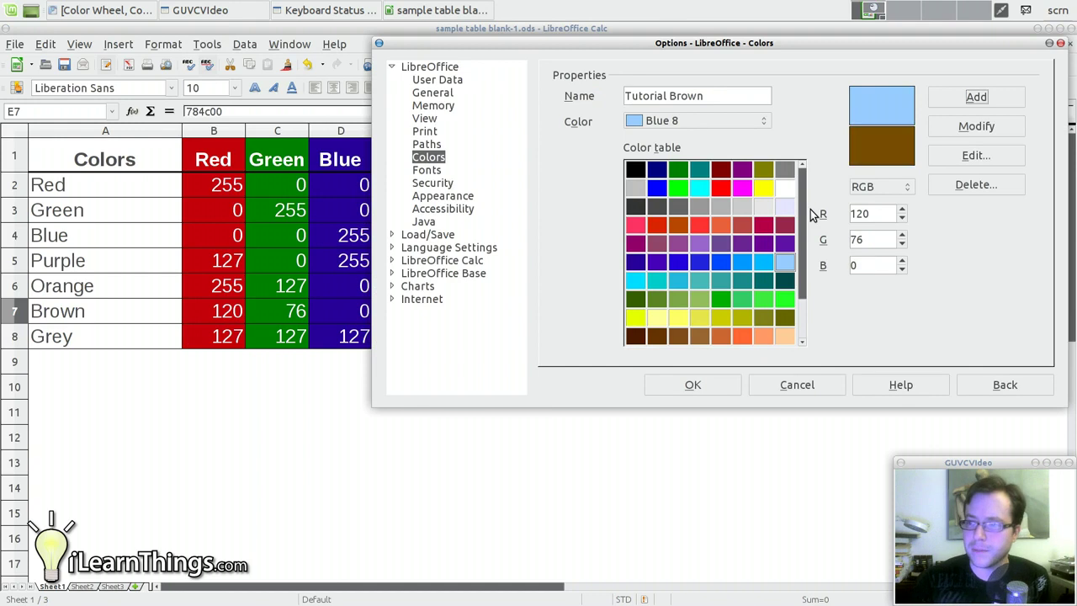
{"action": "left_click", "coordinate": [692, 389]}
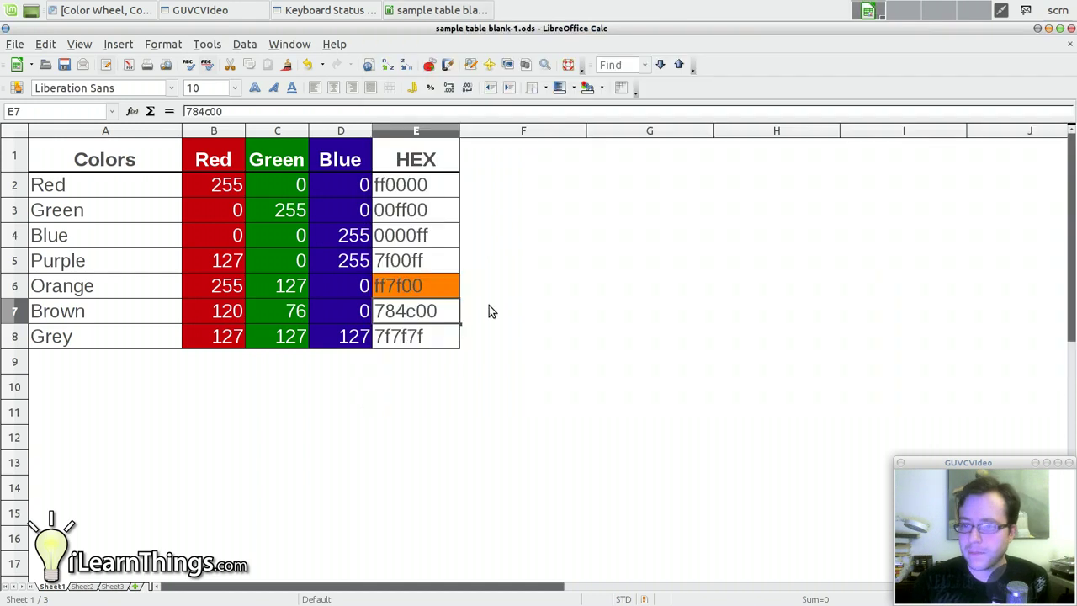
{"action": "left_click", "coordinate": [582, 92]}
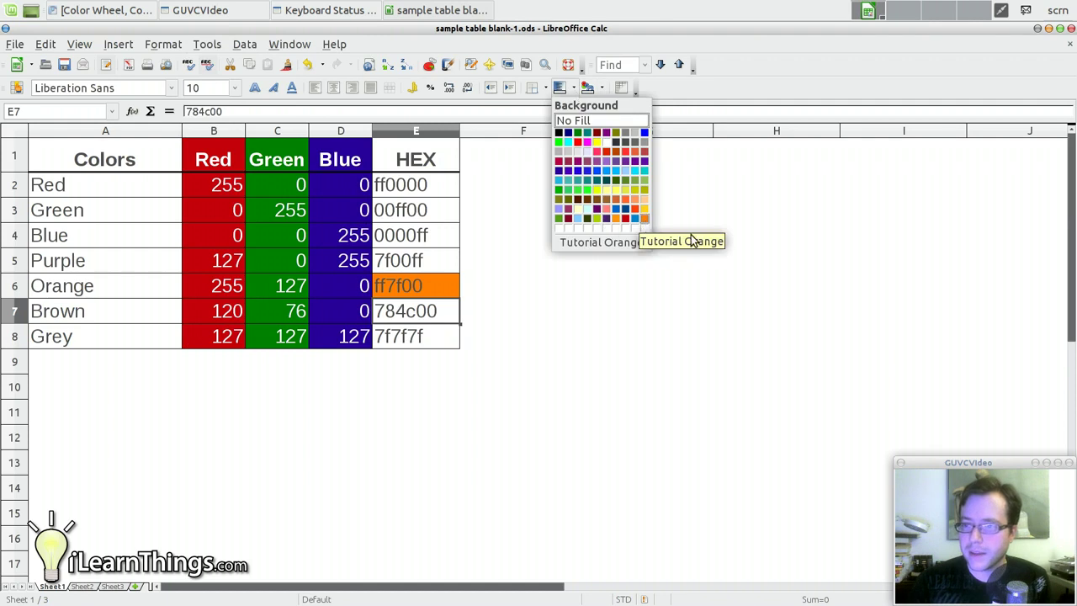
Dismiss the background palette and return to the Colors page of Tools > Options.
{"action": "left_click", "coordinate": [250, 48]}
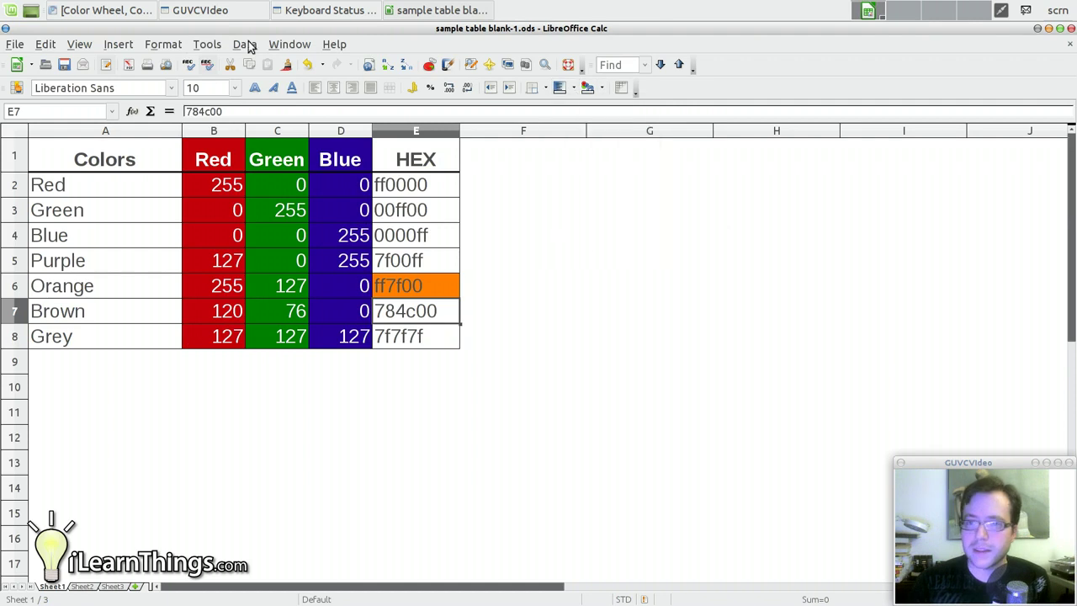
{"action": "left_click", "coordinate": [206, 47]}
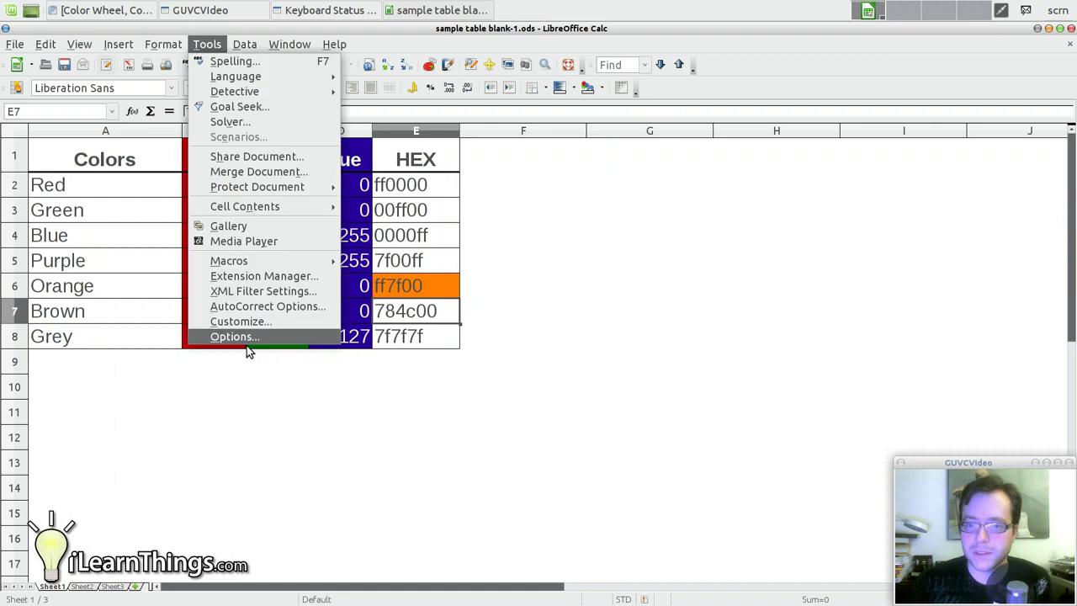
{"action": "left_click", "coordinate": [249, 352]}
{"action": "left_click", "coordinate": [207, 45]}
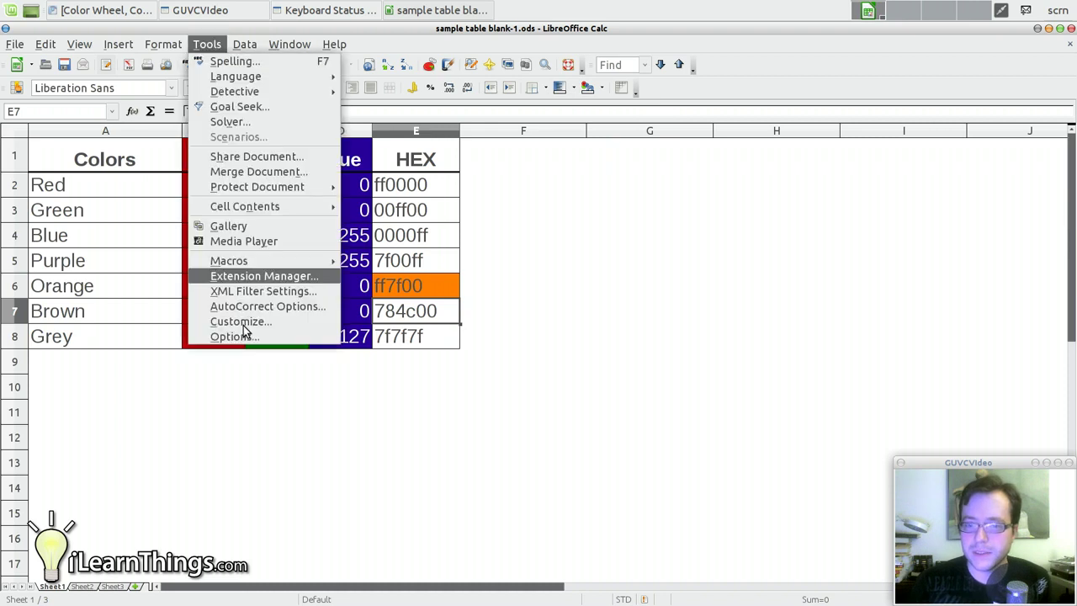
{"action": "left_click", "coordinate": [233, 336]}
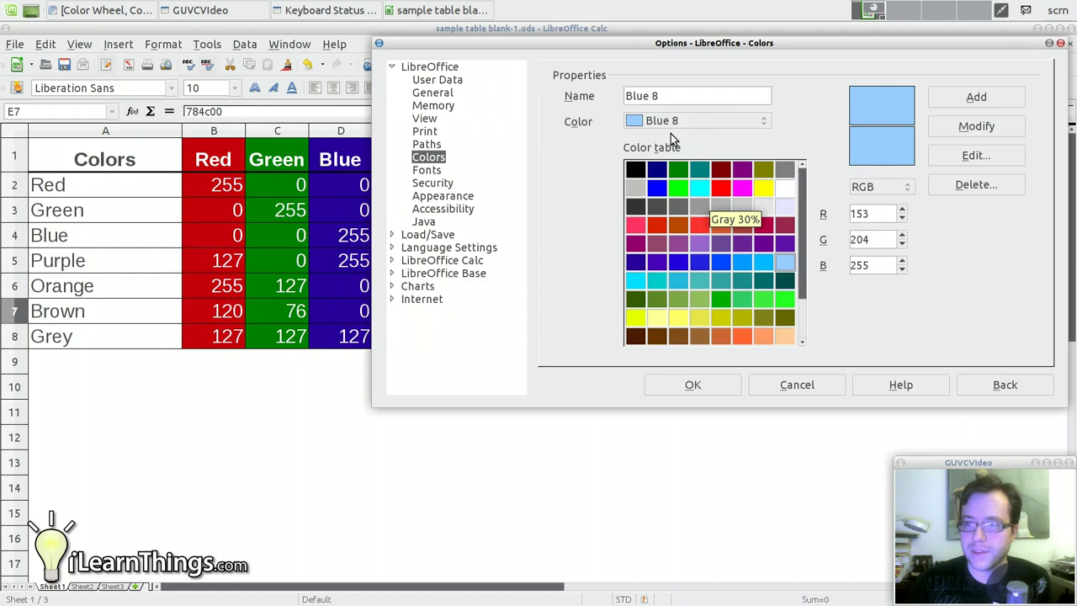
Add Tutorial Brown with RGB 120, 76, 0 as a new colour-table entry.
{"action": "key", "text": "Tab"}
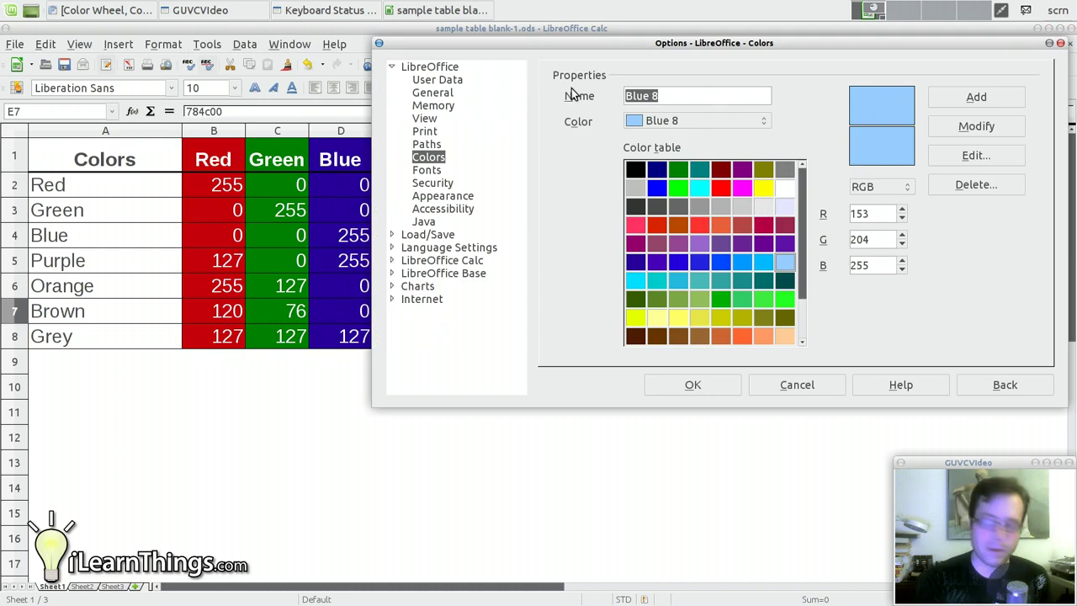
{"action": "type", "text": "Tutorial Brown"}
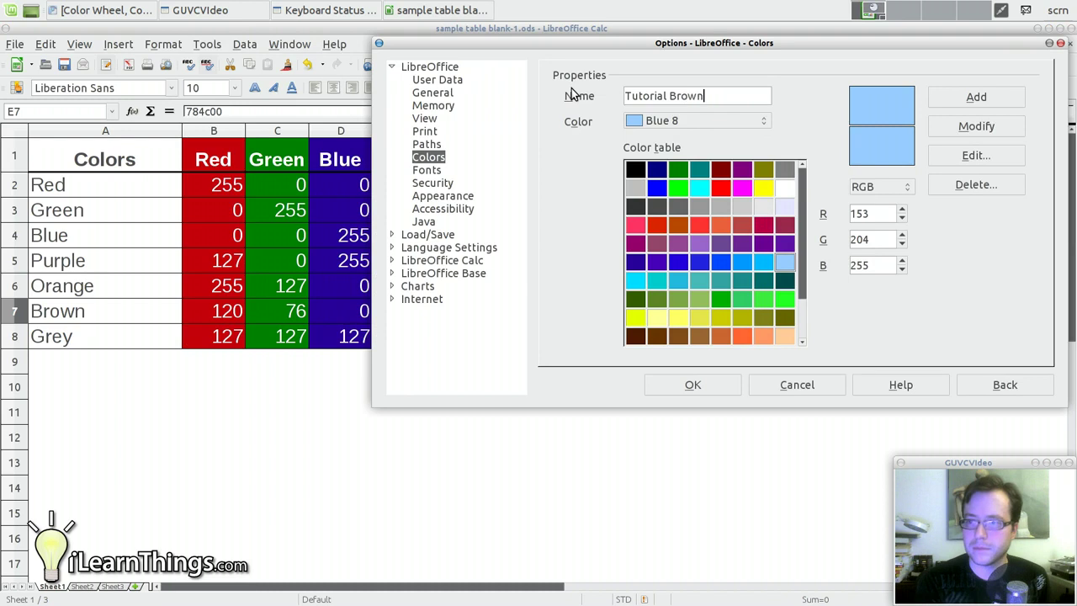
{"action": "double_click", "coordinate": [879, 218]}
{"action": "type", "text": "120"}
{"action": "key", "text": "Tab"}
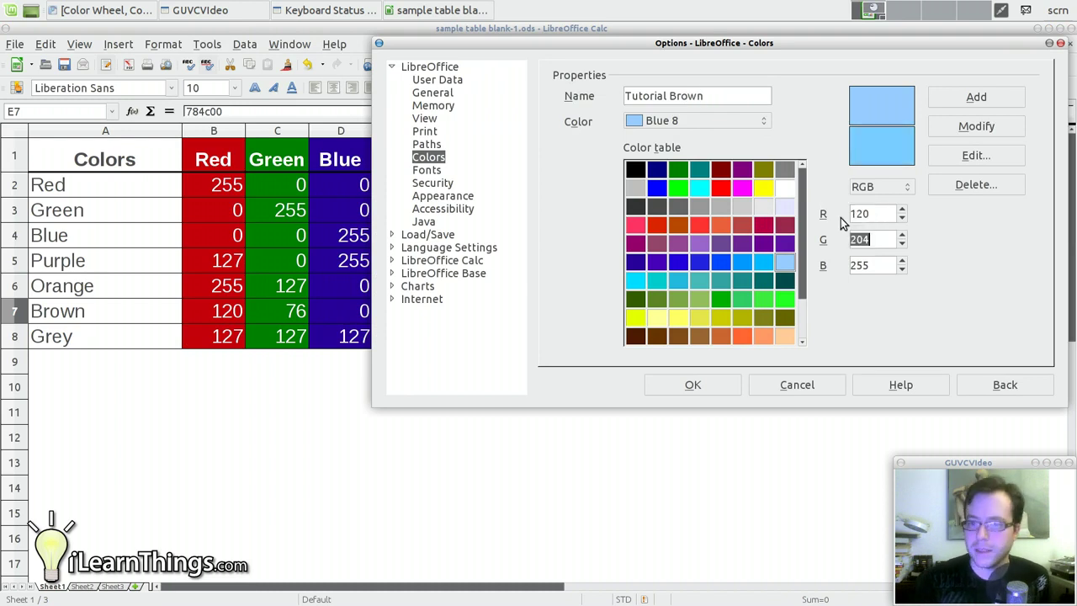
{"action": "type", "text": "76"}
{"action": "key", "text": "Tab"}
{"action": "type", "text": "0"}
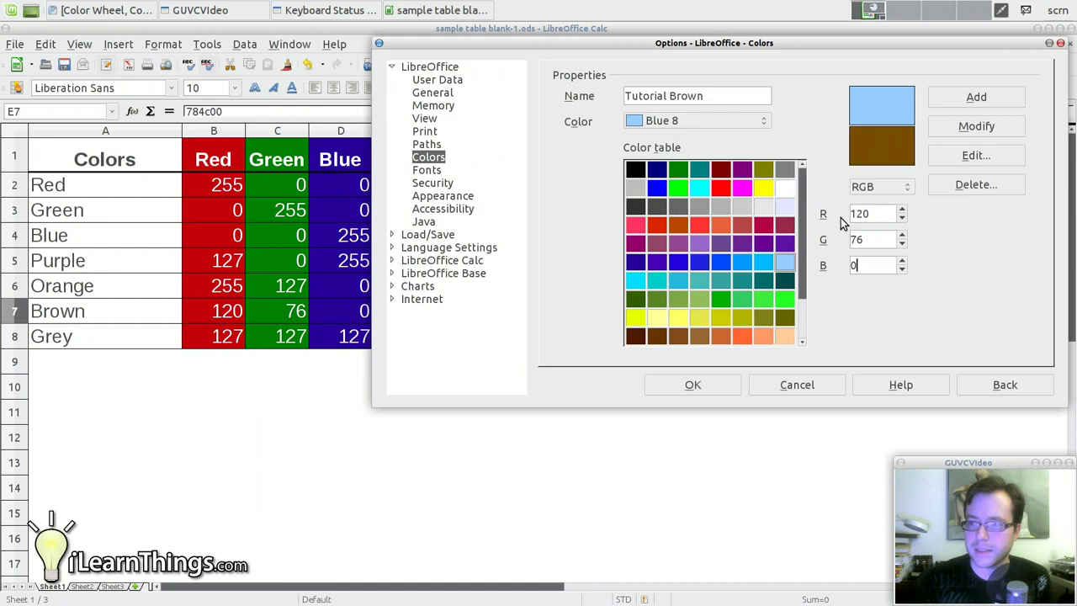
{"action": "left_click", "coordinate": [1000, 104]}
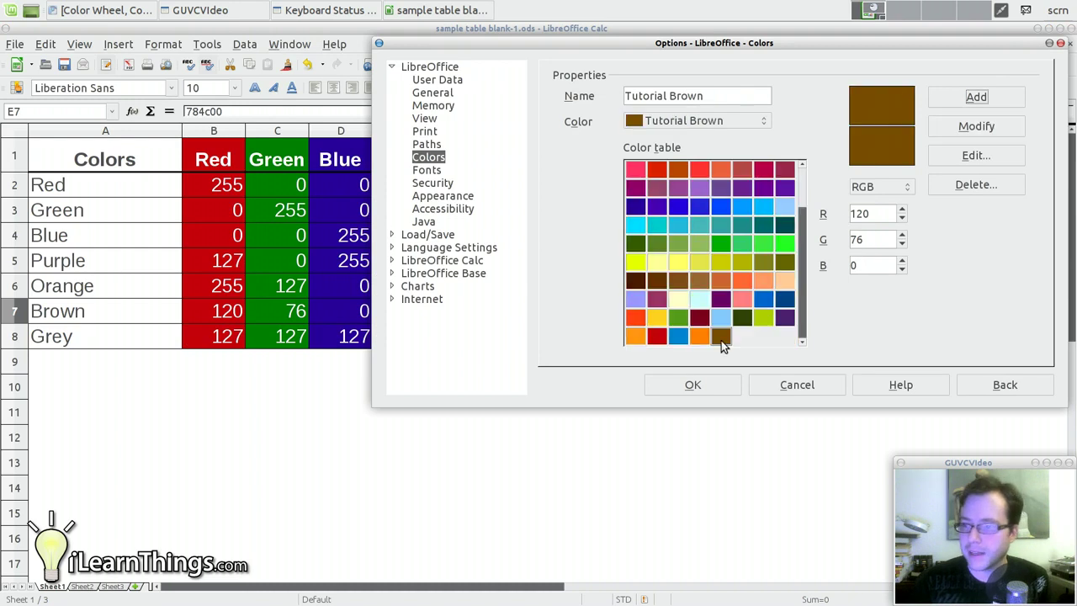
Close Options, fill E7 with Tutorial Brown and E8 with Gray.
{"action": "left_click", "coordinate": [712, 389]}
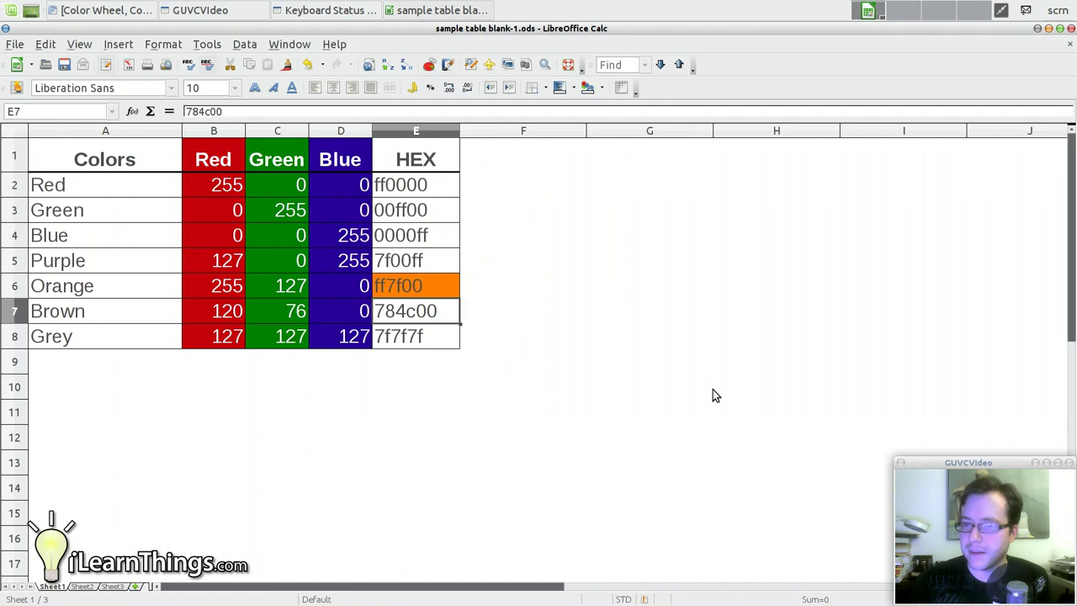
{"action": "left_click", "coordinate": [575, 86]}
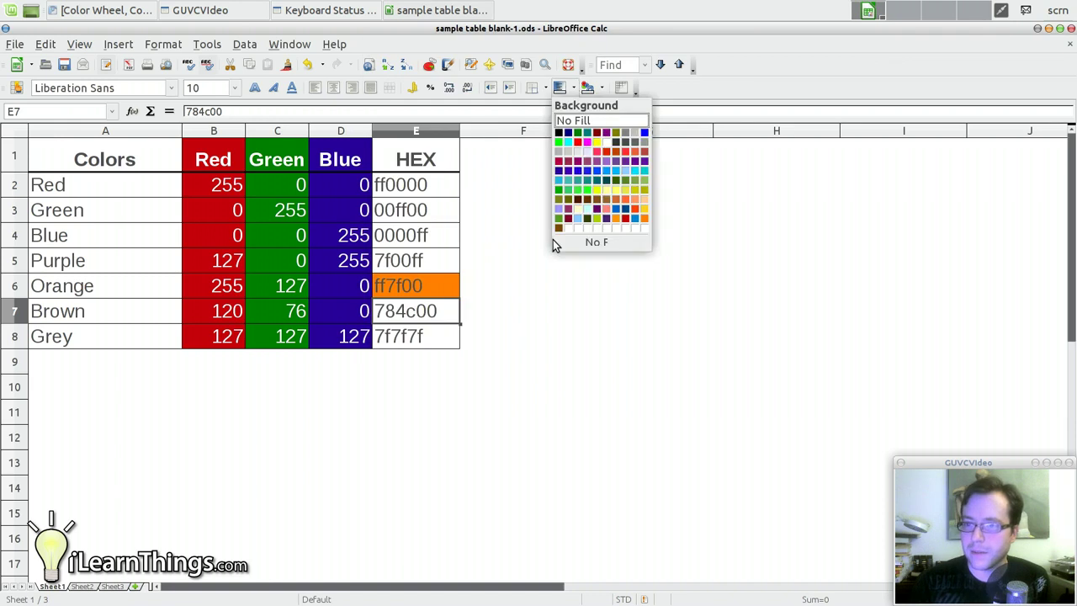
{"action": "left_click", "coordinate": [560, 228]}
{"action": "left_click", "coordinate": [532, 295]}
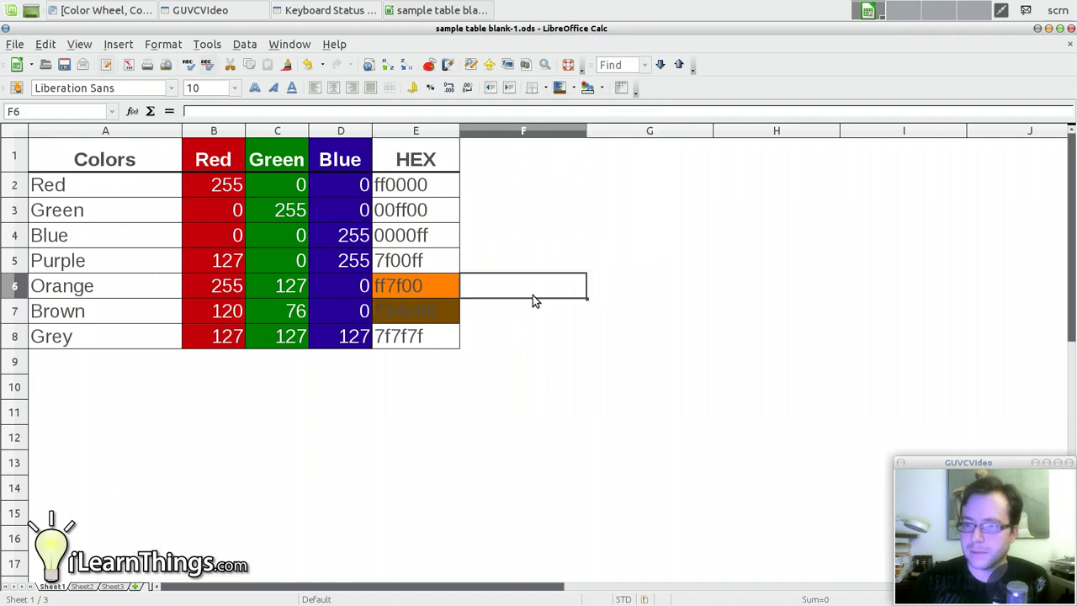
{"action": "left_click", "coordinate": [440, 343]}
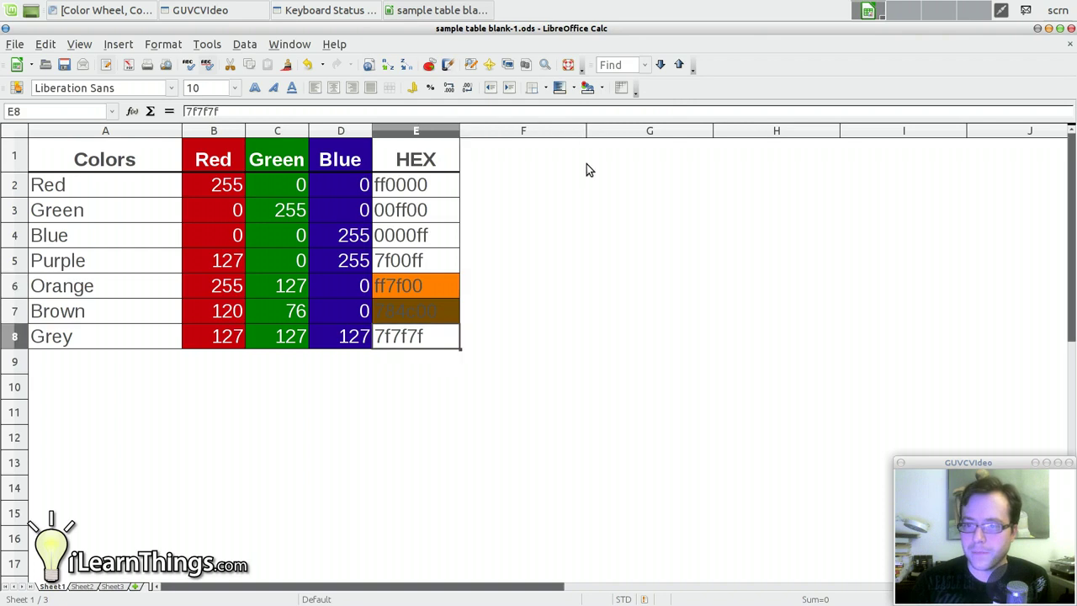
{"action": "left_click", "coordinate": [575, 88]}
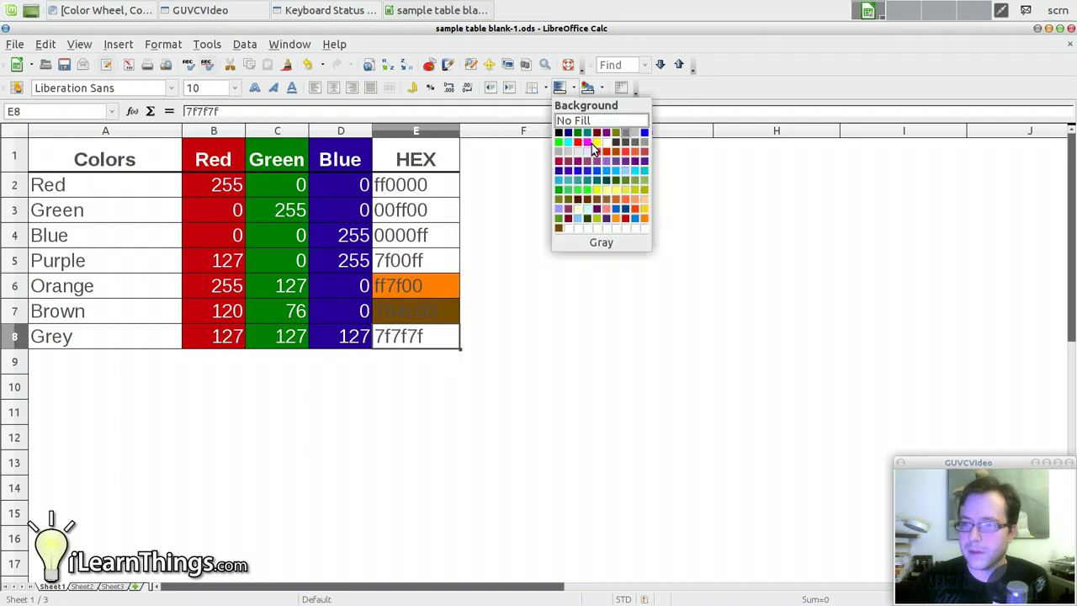
{"action": "left_click", "coordinate": [593, 143]}
Set the font colour of ff0000 cell E2 to Red 2.
{"action": "left_click", "coordinate": [437, 192]}
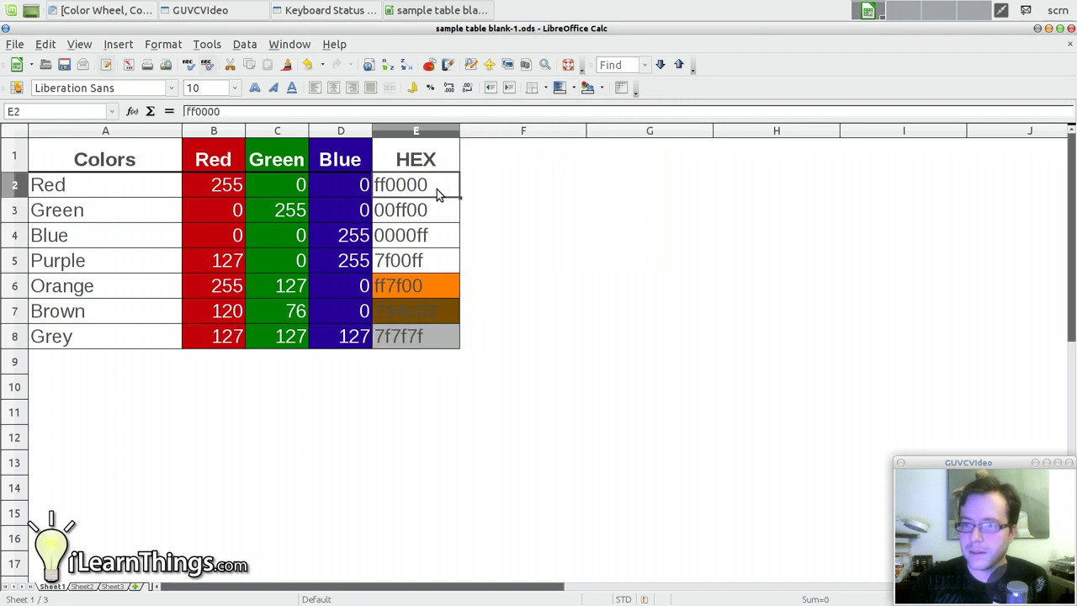
{"action": "left_click", "coordinate": [601, 89]}
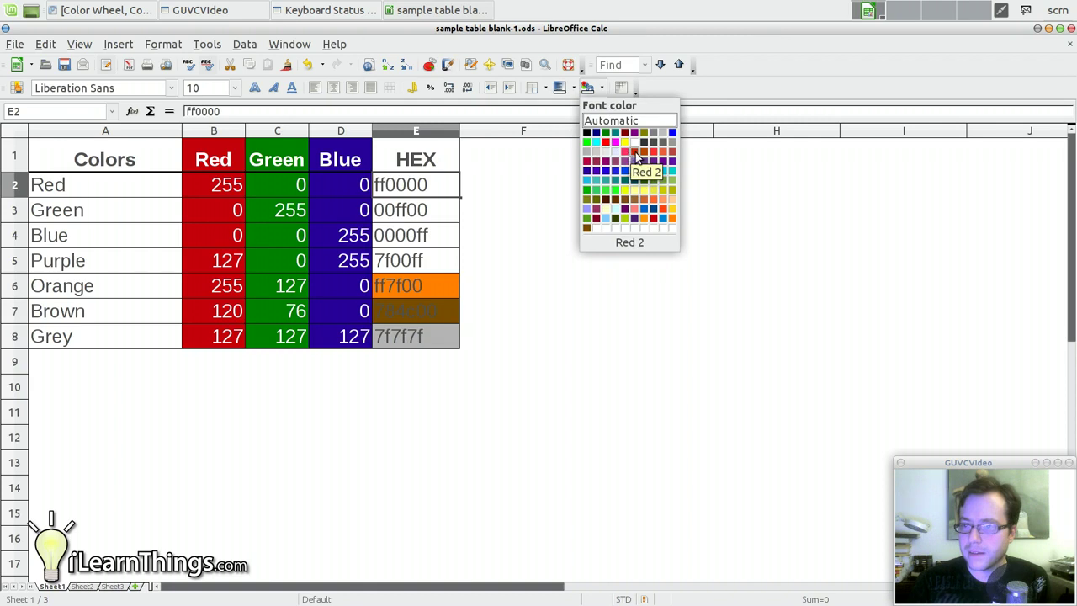
{"action": "left_click", "coordinate": [635, 153]}
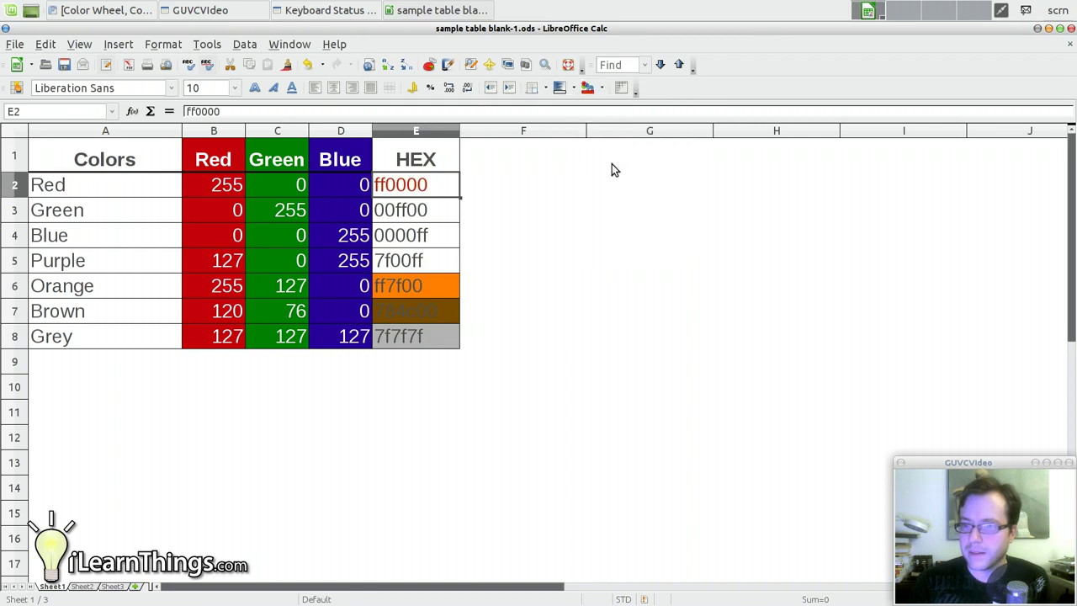
Undo E2's red text, then fill E2 with red and E3 with green.
{"action": "key", "text": "ctrl+z"}
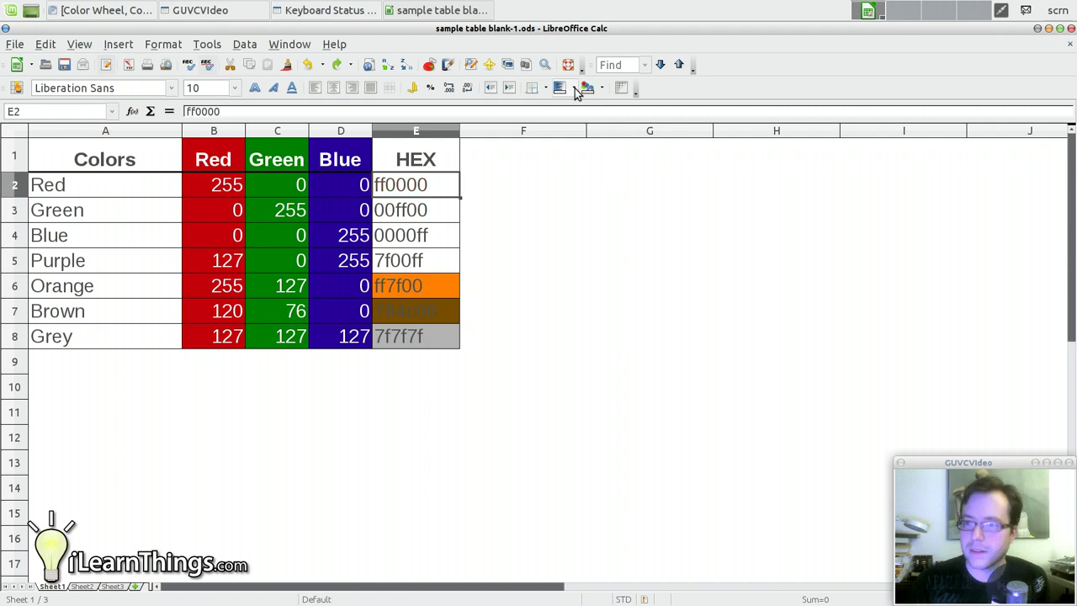
{"action": "left_click", "coordinate": [575, 87]}
{"action": "left_click", "coordinate": [624, 155]}
{"action": "left_click", "coordinate": [590, 210]}
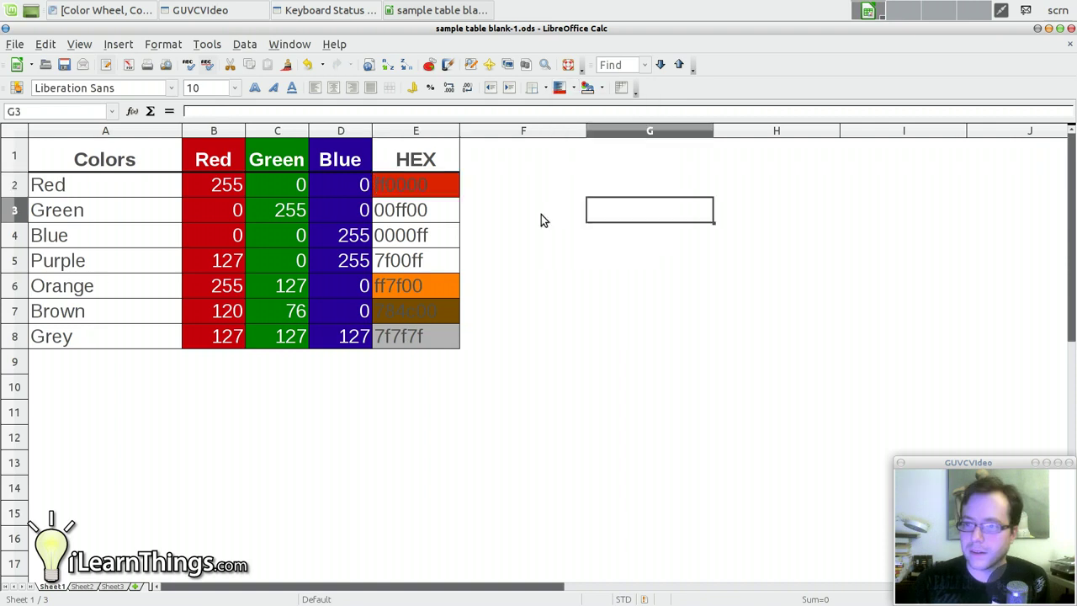
{"action": "key", "text": "Left"}
{"action": "key", "text": "Left"}
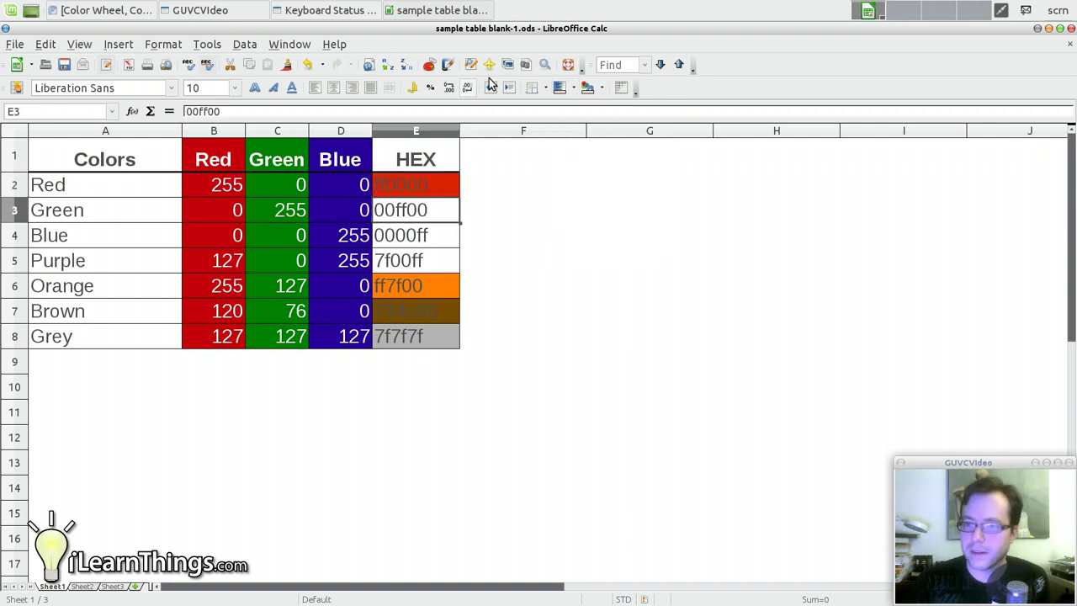
{"action": "left_click", "coordinate": [574, 89]}
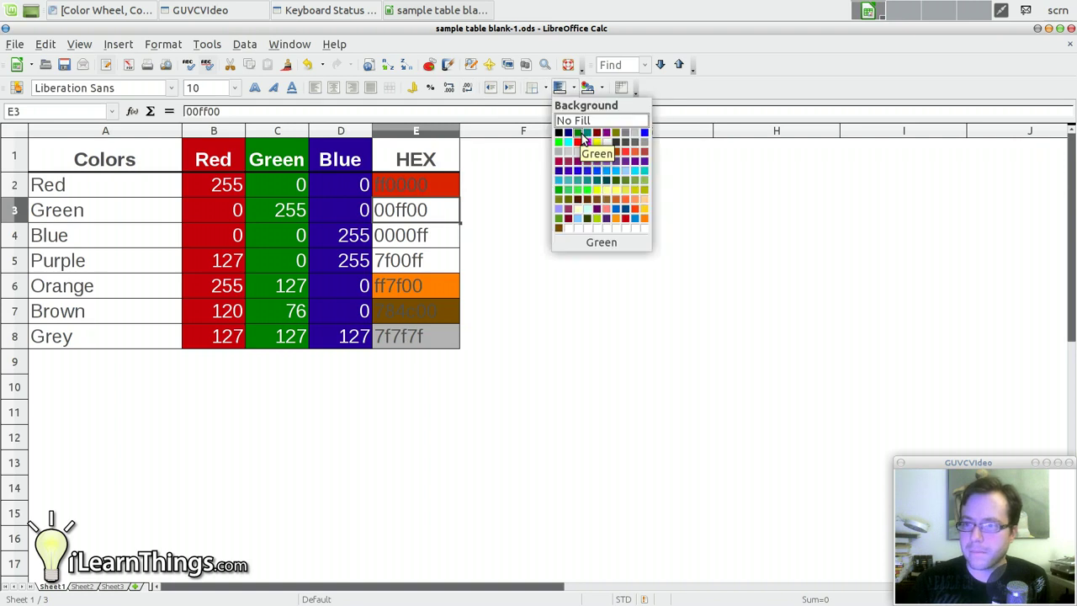
{"action": "left_click", "coordinate": [583, 140]}
Fill E4 with dark blue and E5 with purple.
{"action": "left_click", "coordinate": [424, 237]}
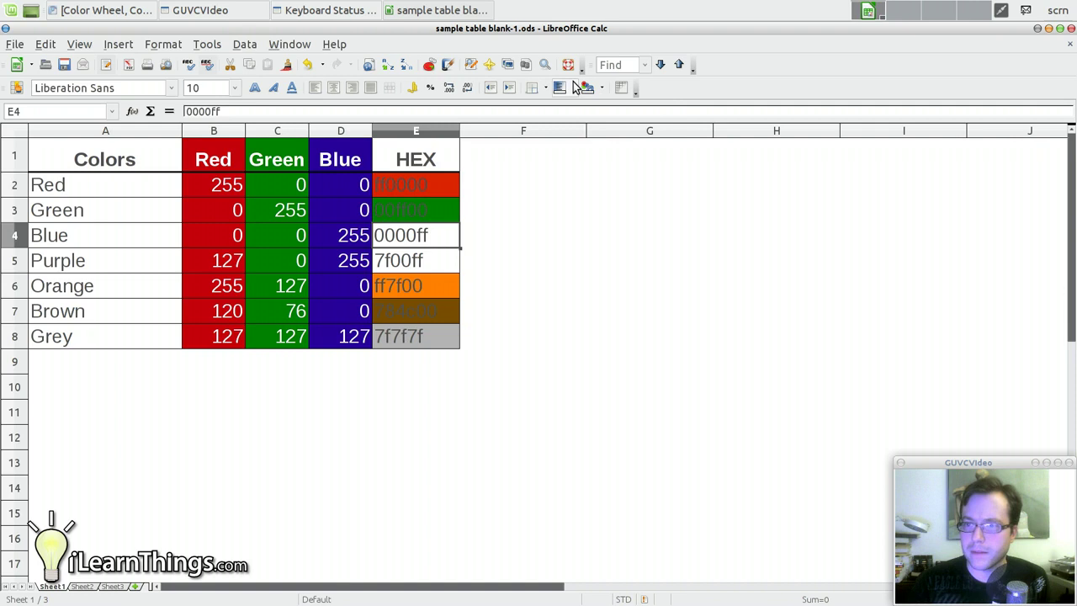
{"action": "left_click", "coordinate": [574, 88]}
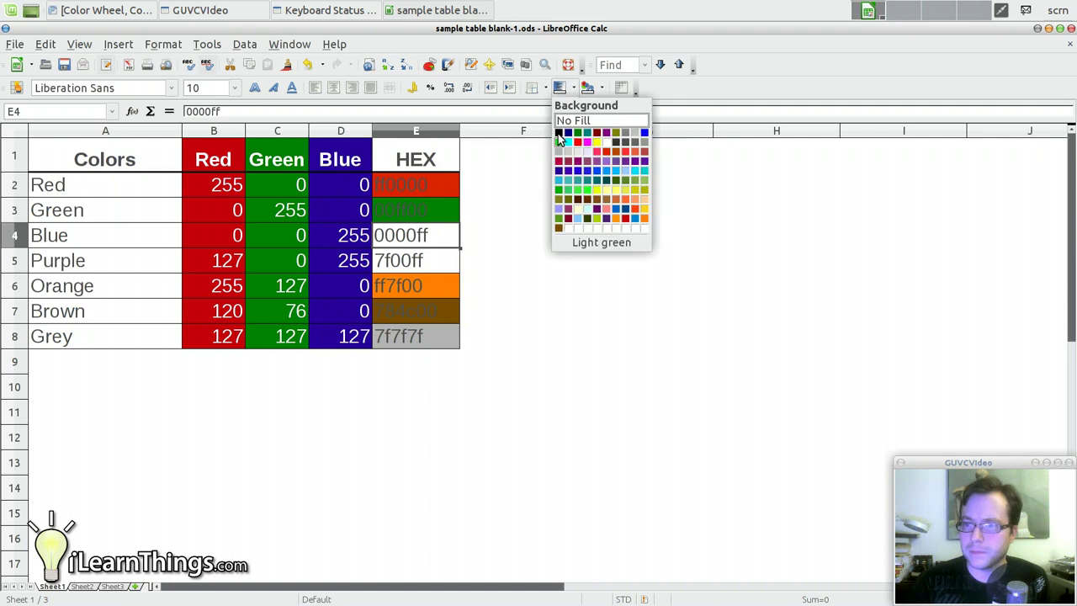
{"action": "left_click", "coordinate": [567, 133]}
{"action": "left_click", "coordinate": [438, 269]}
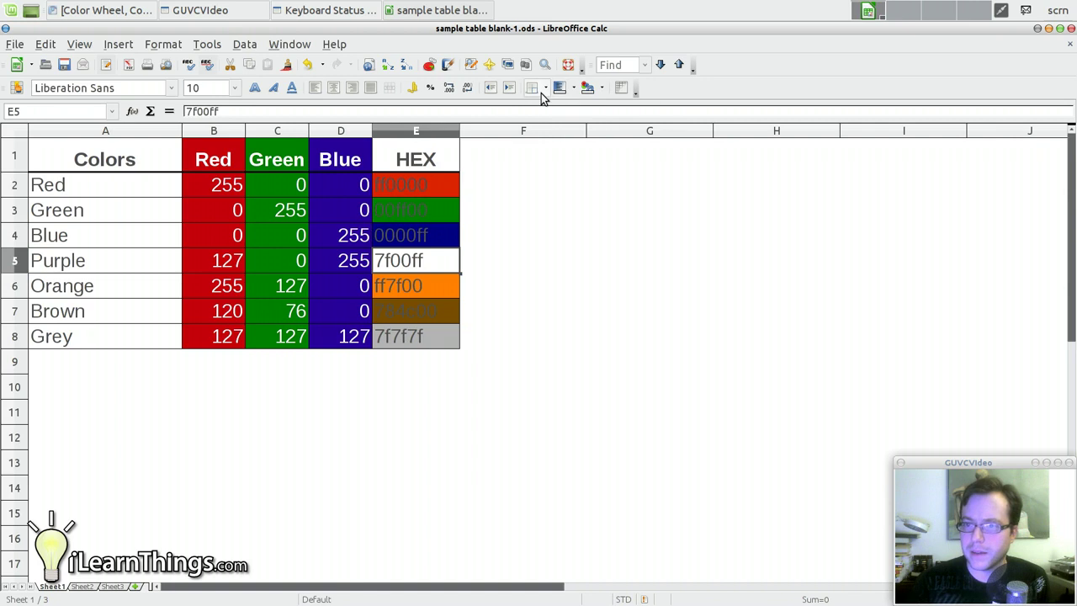
{"action": "left_click", "coordinate": [574, 88]}
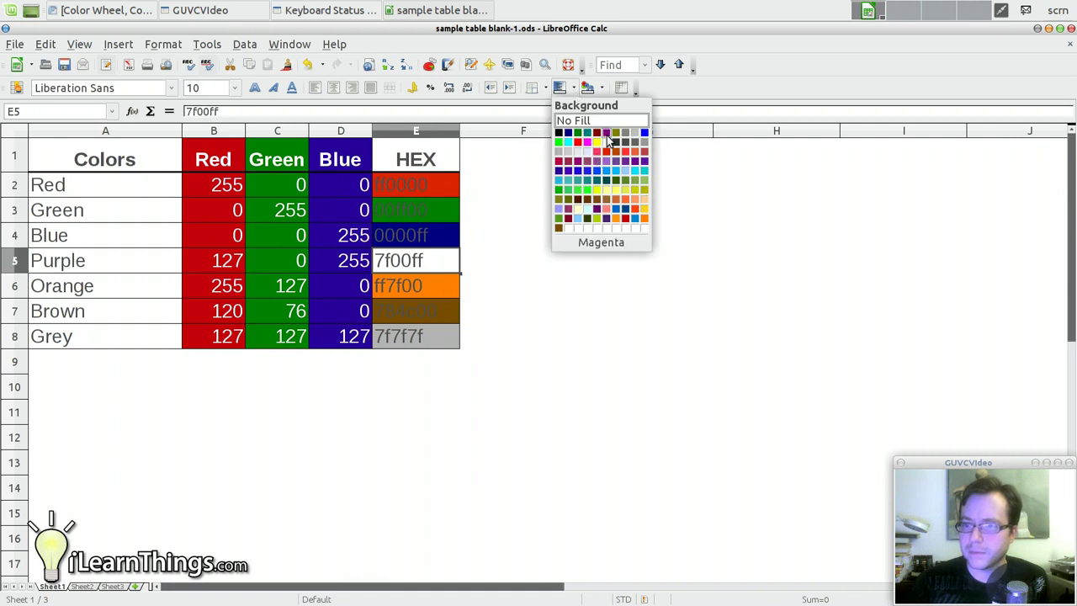
{"action": "left_click", "coordinate": [606, 135]}
{"action": "left_click", "coordinate": [593, 290]}
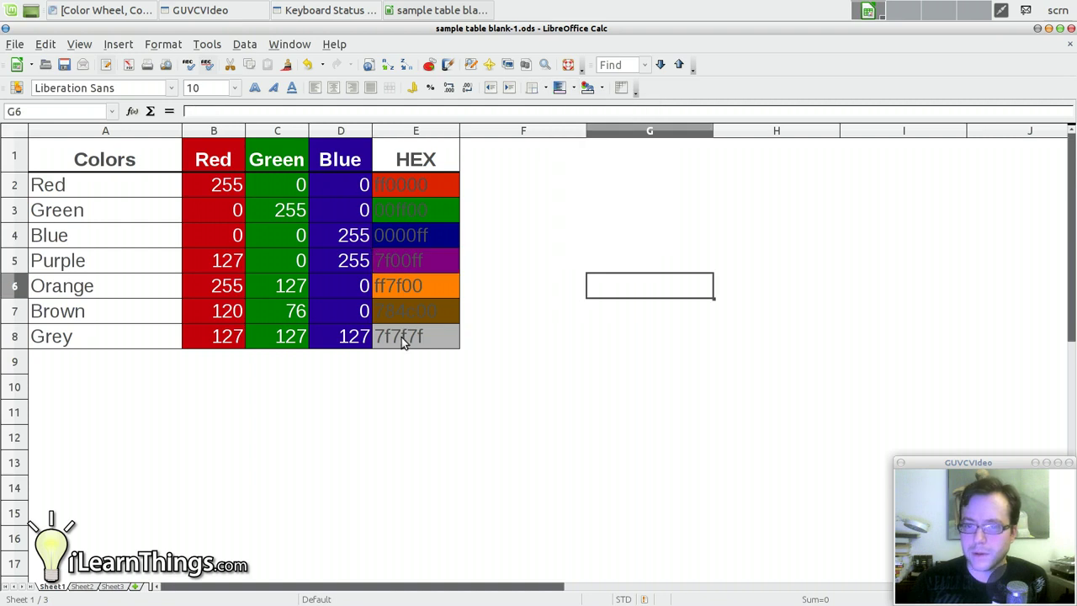
Recolour the Blue column D1:D8 background to navy.
{"action": "left_click", "coordinate": [352, 167]}
{"action": "key", "text": "ctrl+shift+Down"}
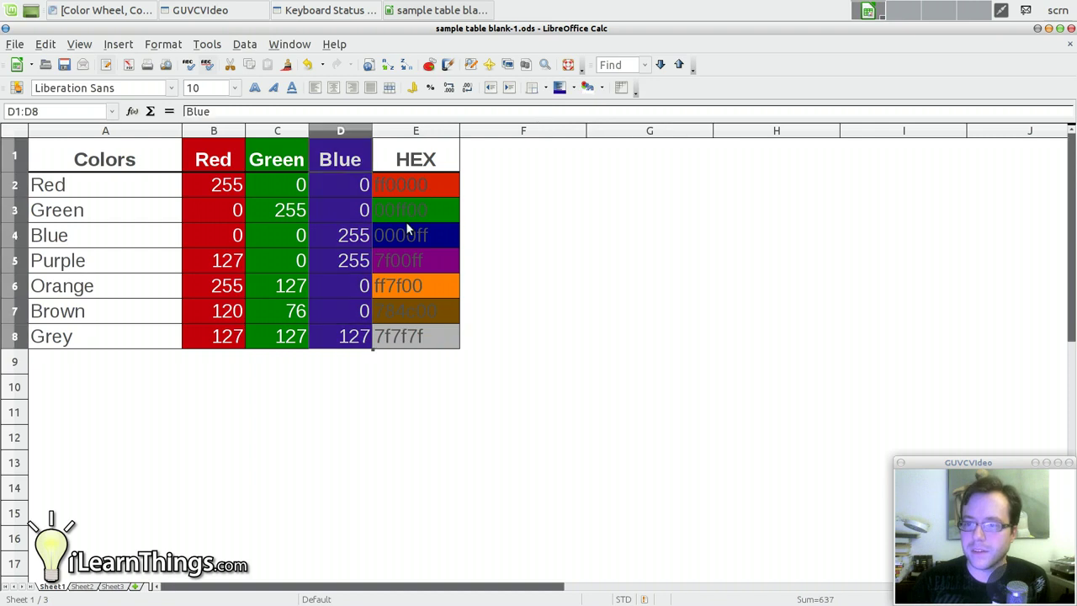
{"action": "left_click", "coordinate": [574, 88]}
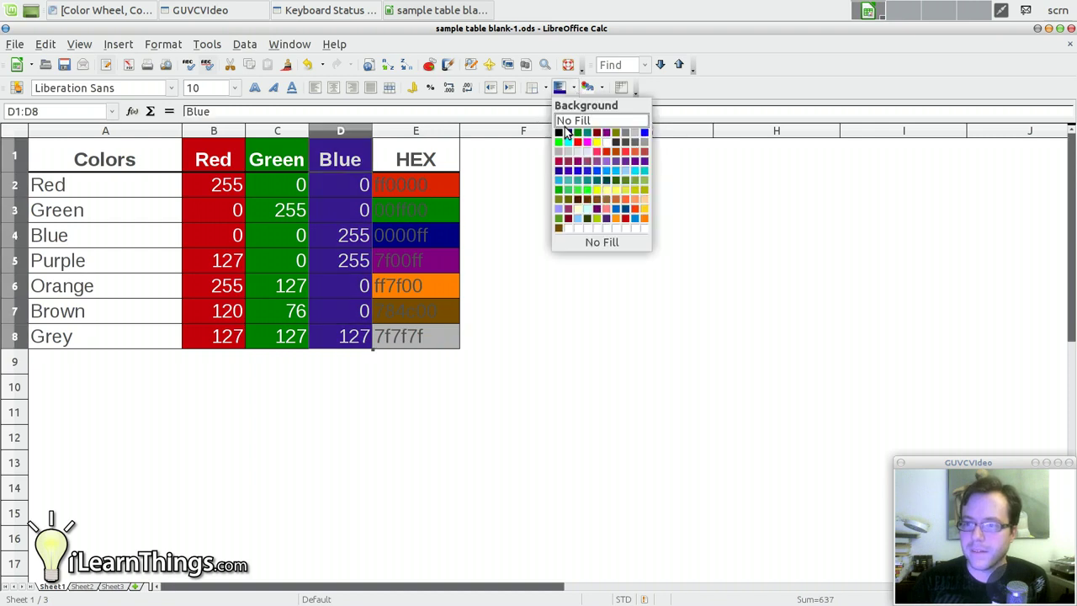
{"action": "left_click", "coordinate": [566, 133]}
{"action": "left_click", "coordinate": [553, 261]}
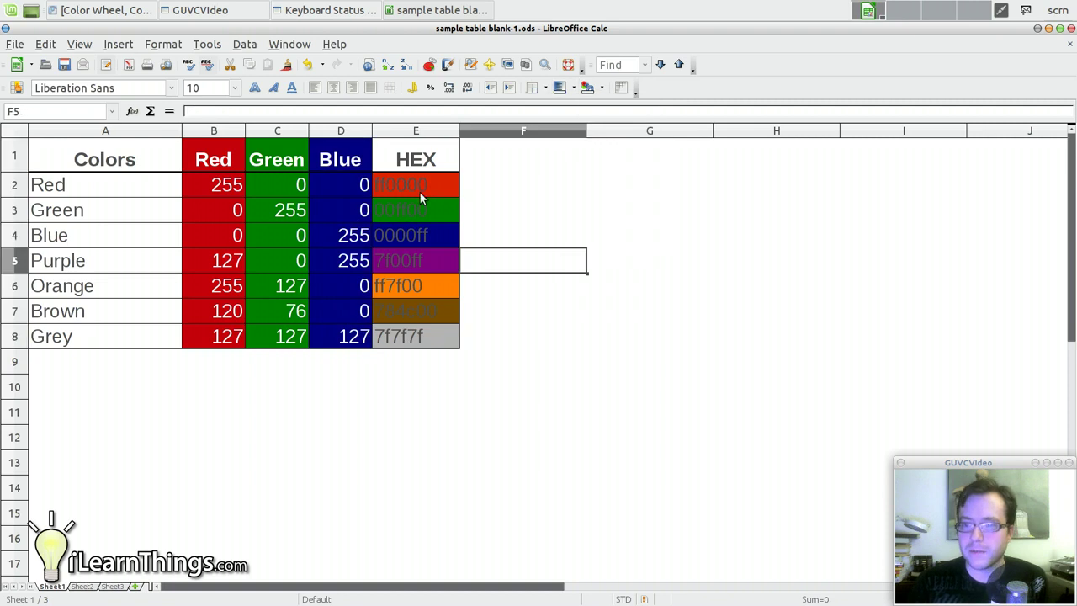
Select E2:E8 and toggle undo/redo to compare the HEX cells with and without fills.
{"action": "left_click_drag", "start_coordinate": [419, 191], "coordinate": [429, 337]}
{"action": "left_click", "coordinate": [538, 360]}
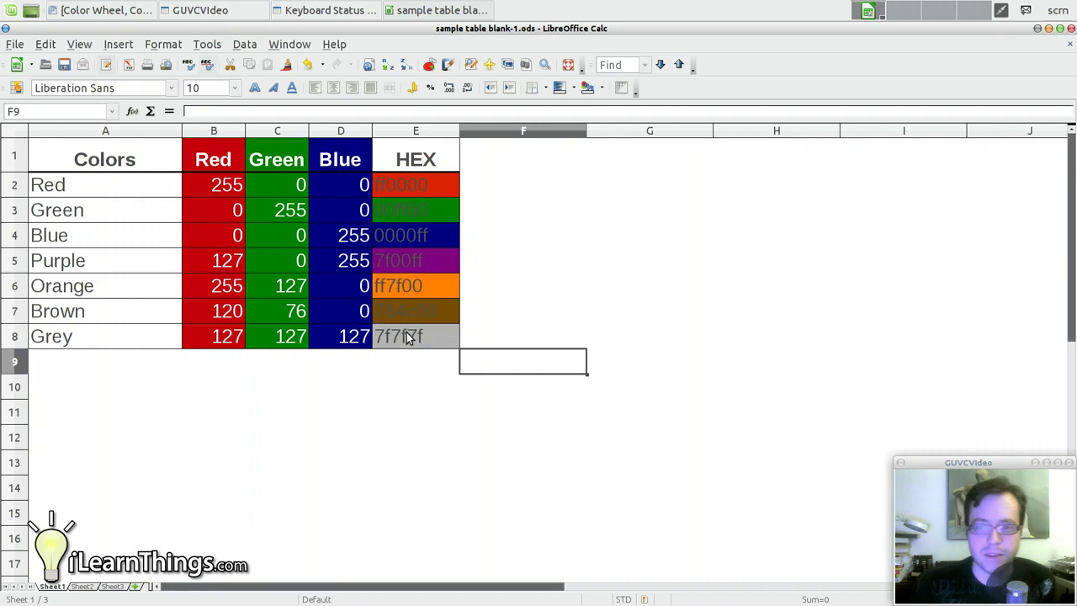
{"action": "left_click_drag", "start_coordinate": [413, 348], "coordinate": [414, 196]}
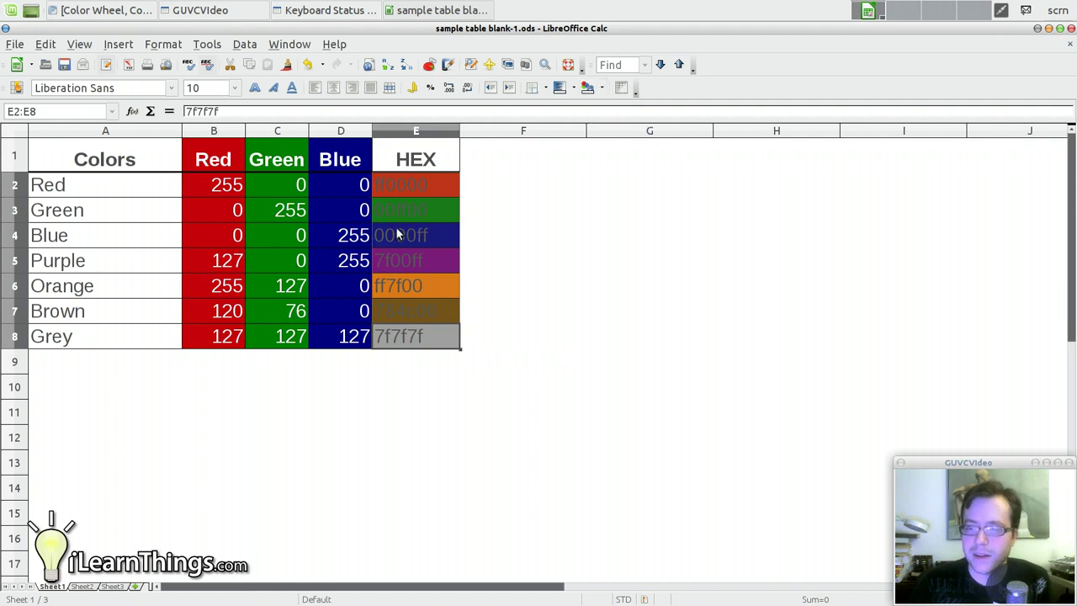
{"action": "key", "text": "ctrl+z"}
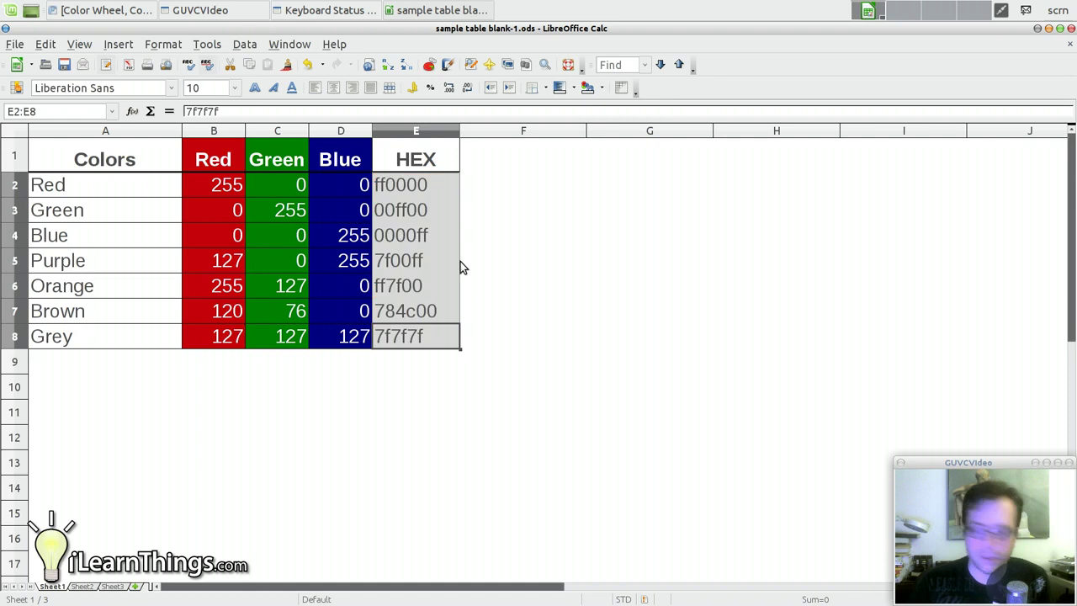
{"action": "key", "text": "ctrl+y"}
{"action": "key", "text": "ctrl+z"}
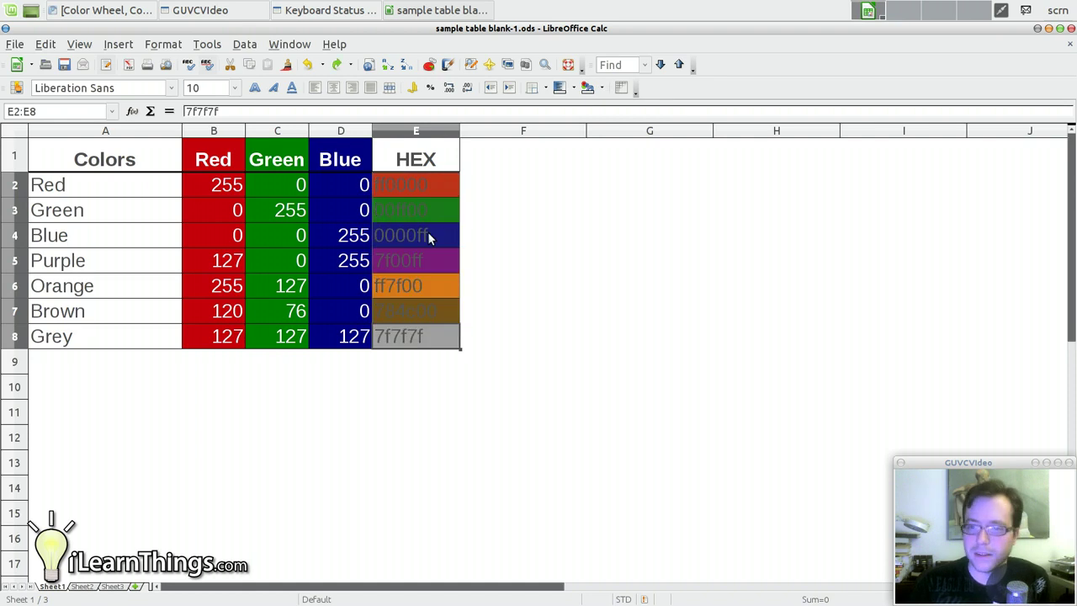
{"action": "key", "text": "ctrl+z"}
{"action": "key", "text": "ctrl+y"}
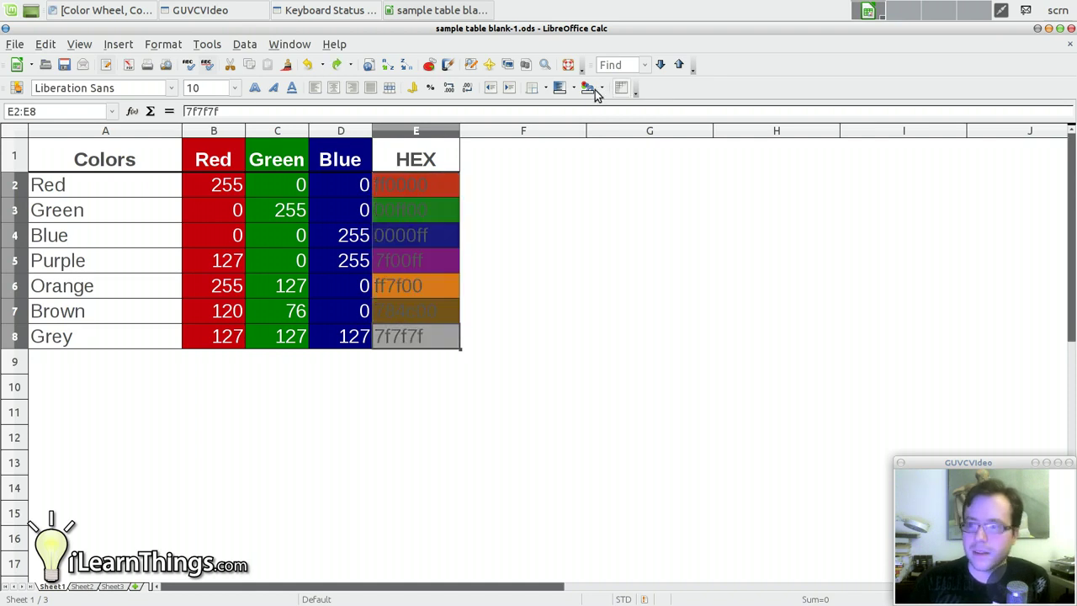
Set the font colour of E2:E8 to White via Format Cells > Font Effects.
{"action": "right_click", "coordinate": [438, 186]}
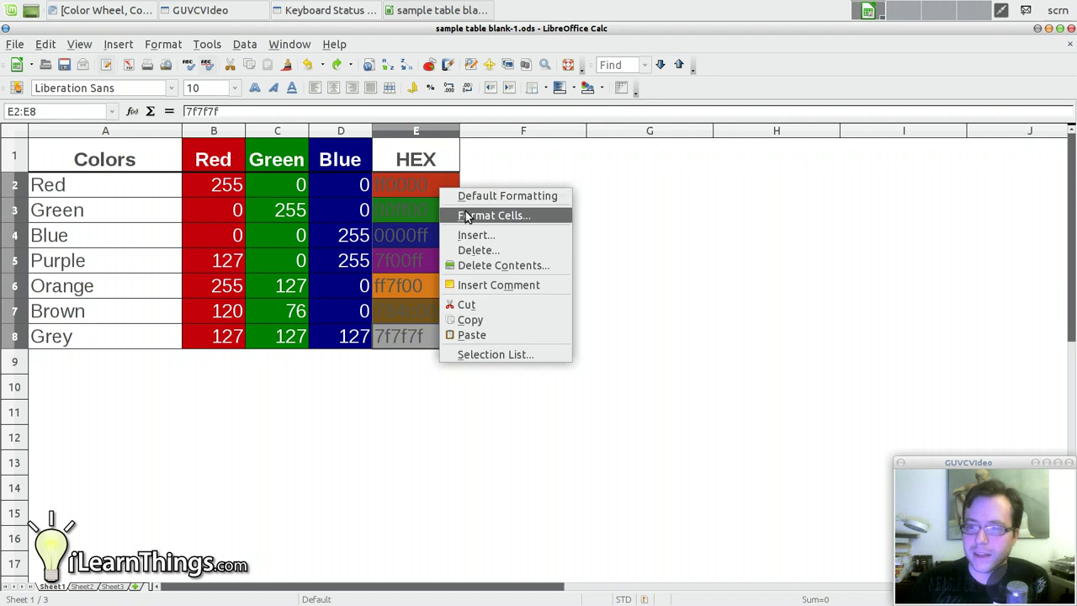
{"action": "left_click", "coordinate": [493, 215]}
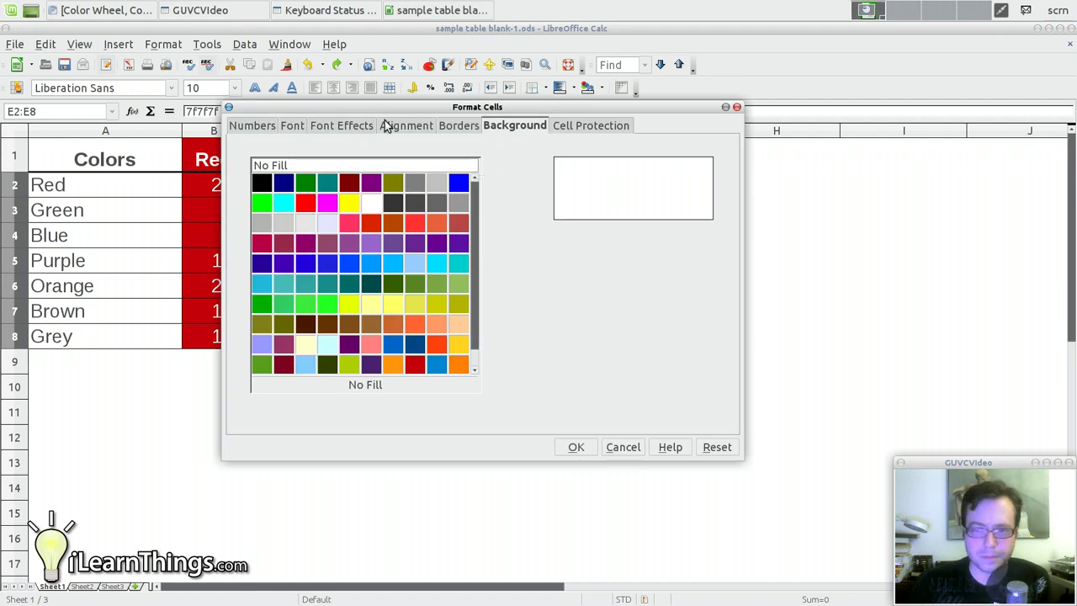
{"action": "left_click", "coordinate": [293, 128]}
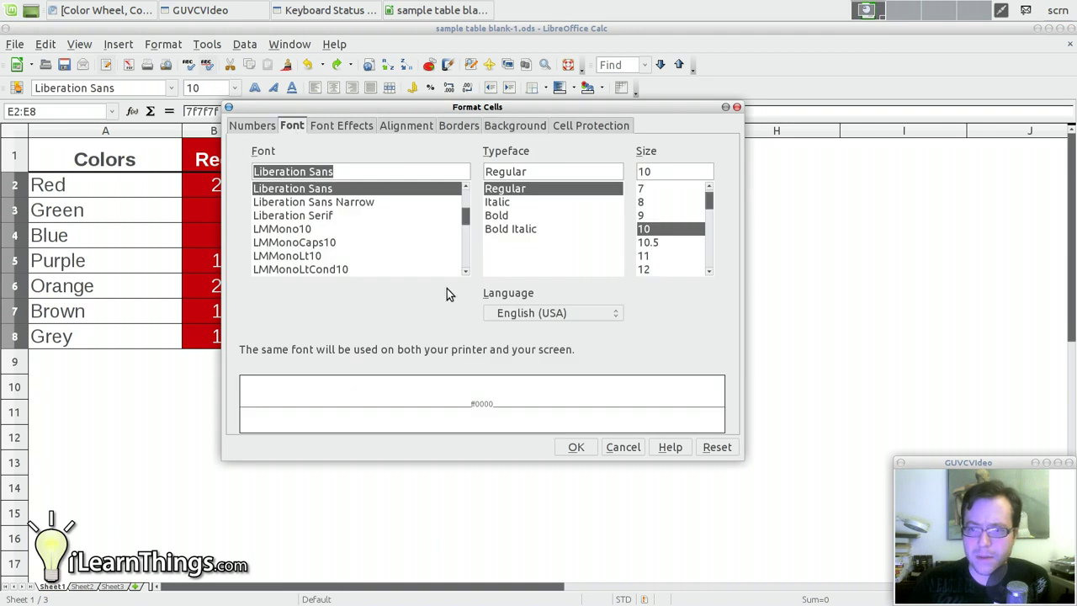
{"action": "left_click", "coordinate": [346, 126]}
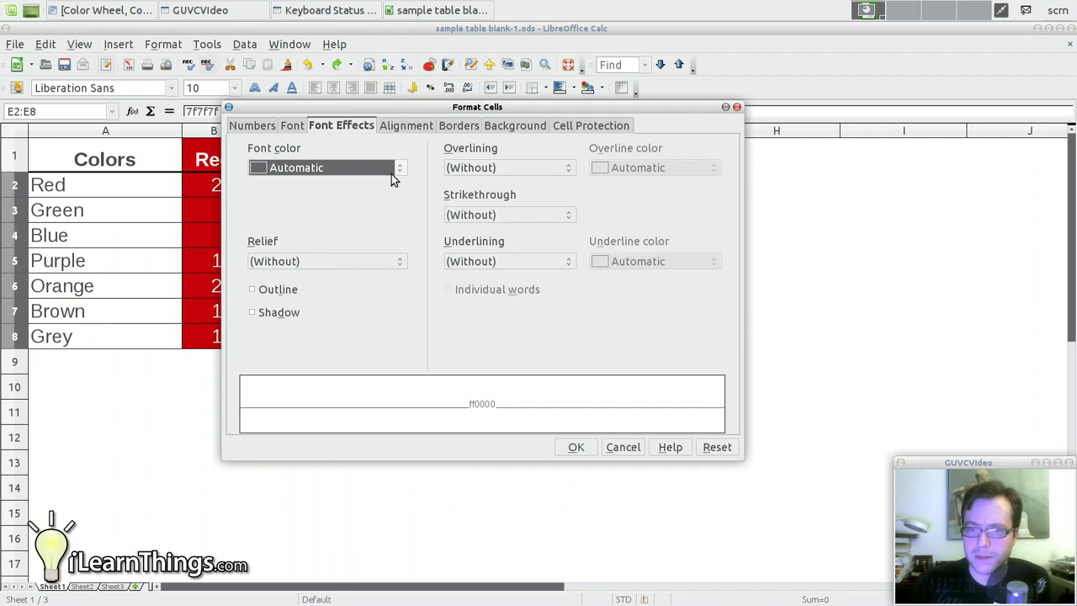
{"action": "left_click", "coordinate": [397, 172]}
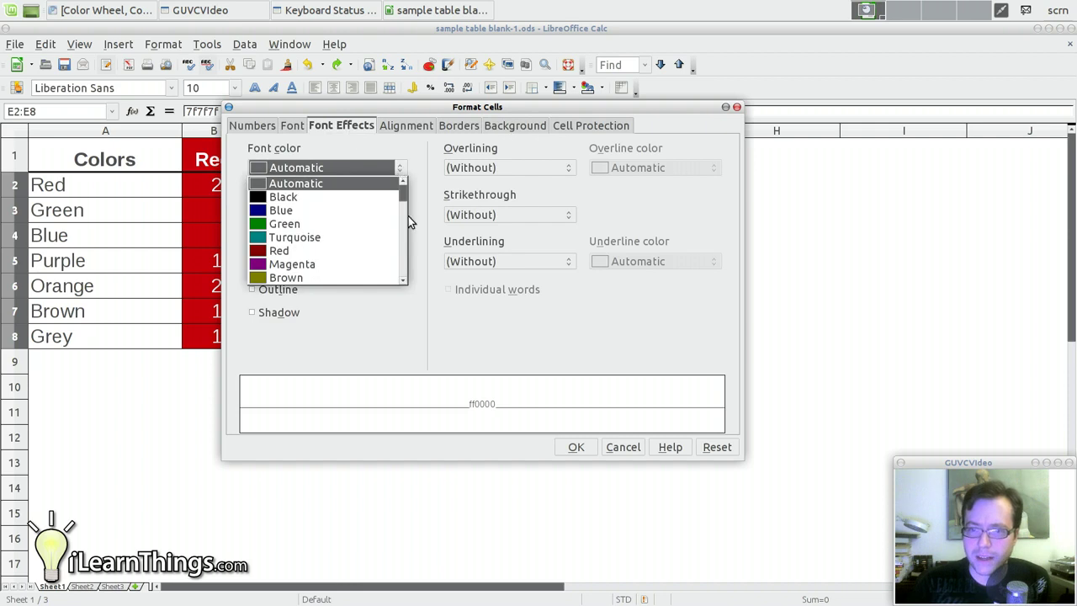
{"action": "mouse_move", "coordinate": [401, 201]}
{"action": "left_mouse_down"}
{"action": "mouse_move", "coordinate": [402, 243]}
{"action": "mouse_move", "coordinate": [406, 206]}
{"action": "left_mouse_up"}
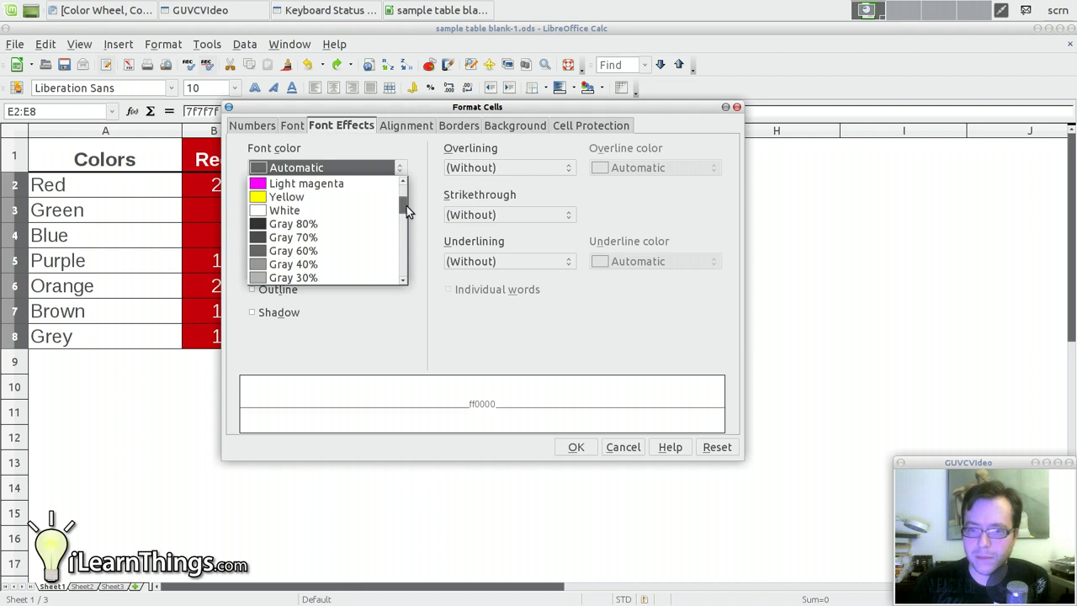
{"action": "left_click", "coordinate": [361, 210]}
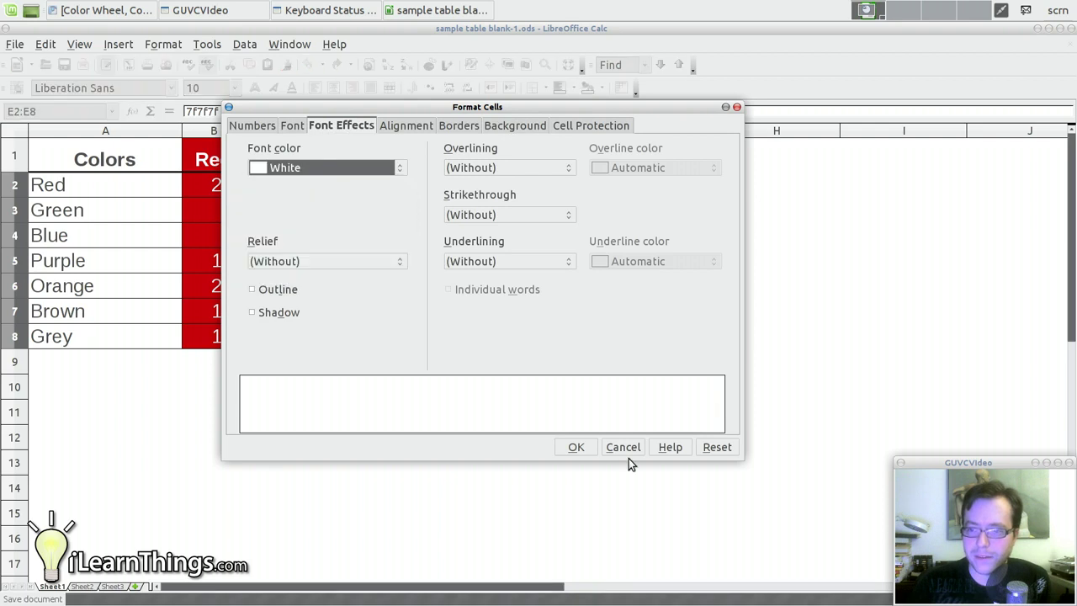
{"action": "left_click", "coordinate": [578, 445]}
{"action": "left_click", "coordinate": [577, 445]}
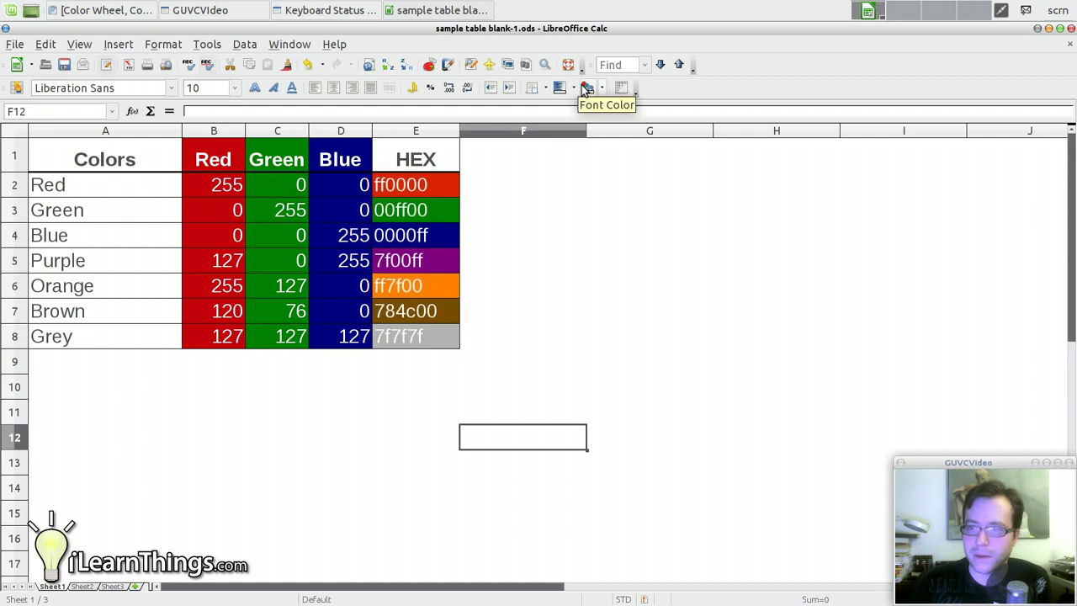
{"action": "left_click", "coordinate": [539, 286]}
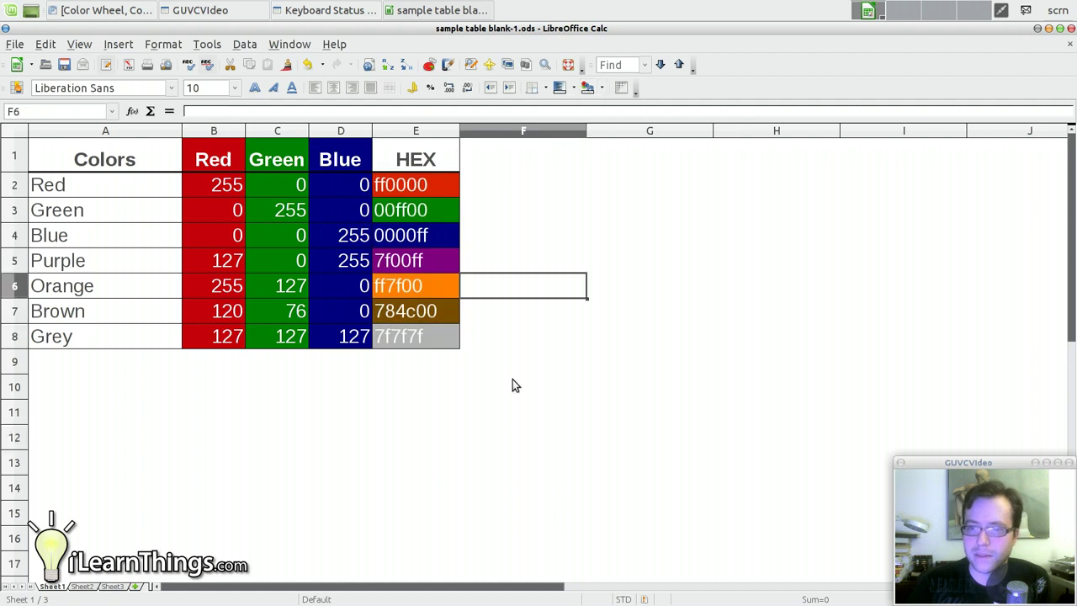